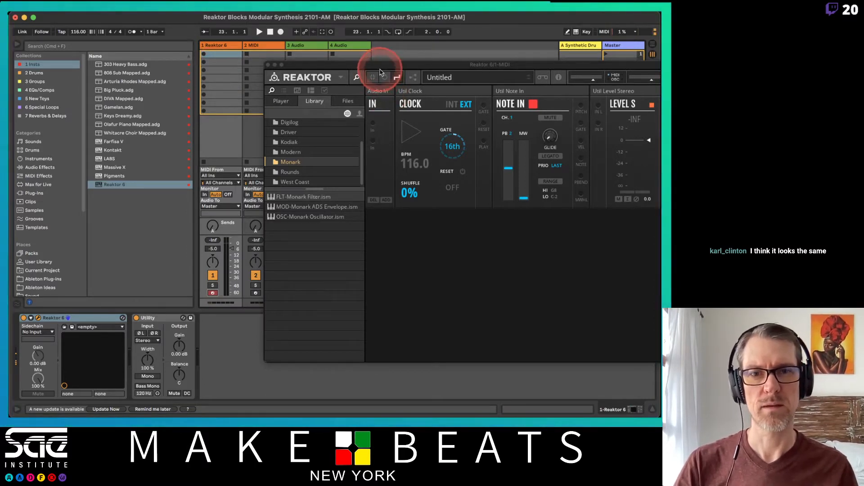
Save the 3 Audio track as the default audio track, overwriting the existing default
left_click_drag(380, 71, 203, 84)
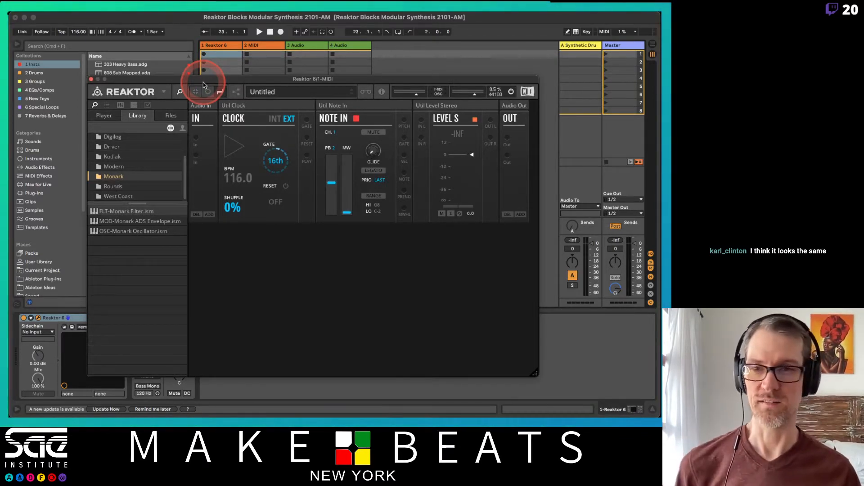
left_click_drag(203, 85, 547, 100)
left_click(304, 46)
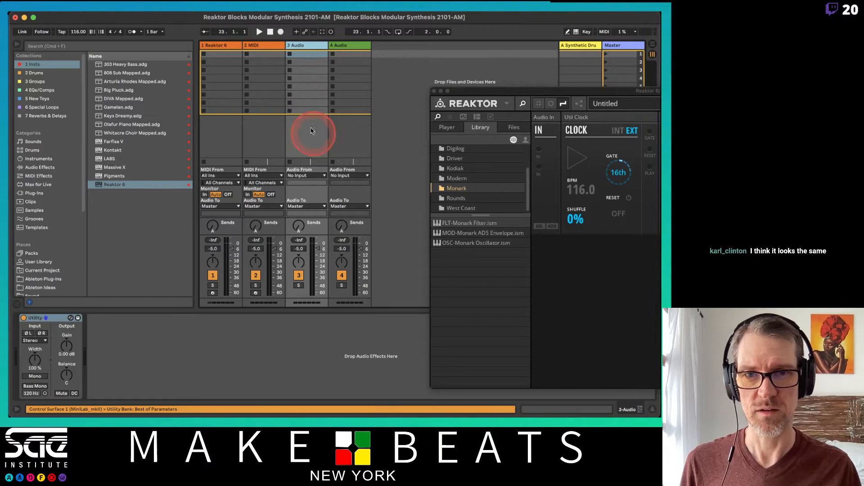
right_click(314, 47)
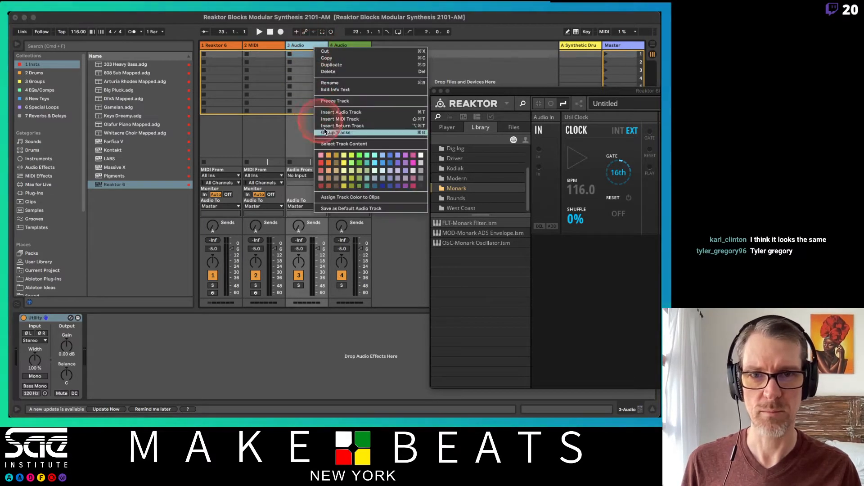
left_click(345, 209)
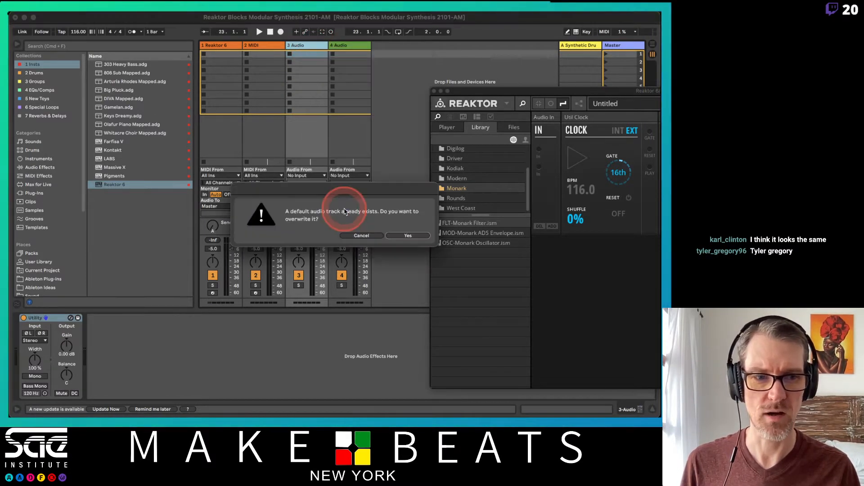
left_click(390, 235)
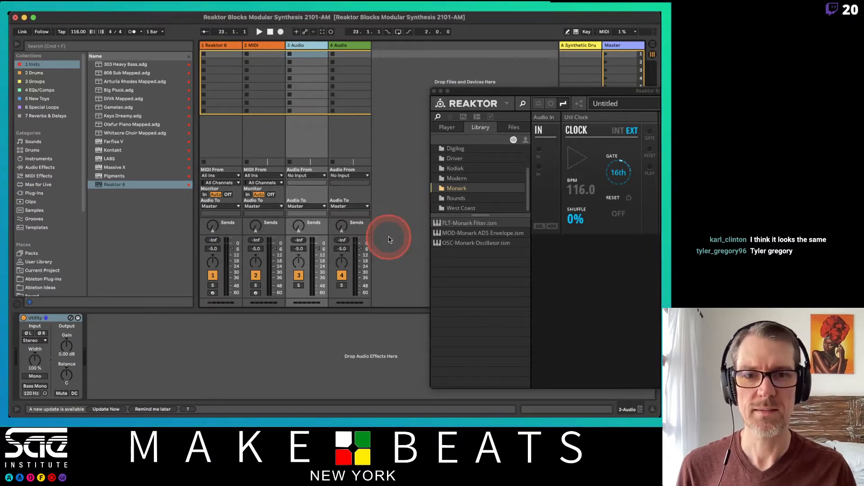
Switch to the attendance spreadsheet, mark the student in row 11 with P in column HC, and return to Ableton Live
left_click_drag(501, 92, 129, 56)
key("super+Tab")
key("super+Tab")
key("super+Tab")
key("super+Tab")
key("super+Tab")
key("super+Tab")
key("super+Tab")
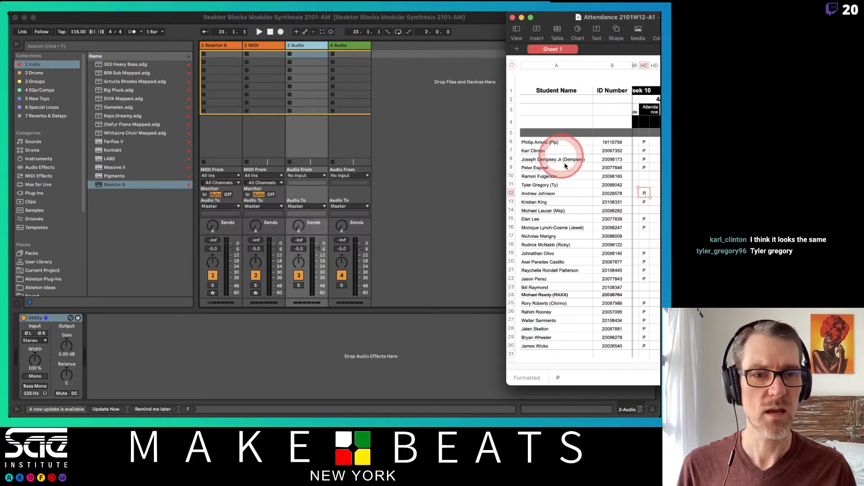
left_click(643, 185)
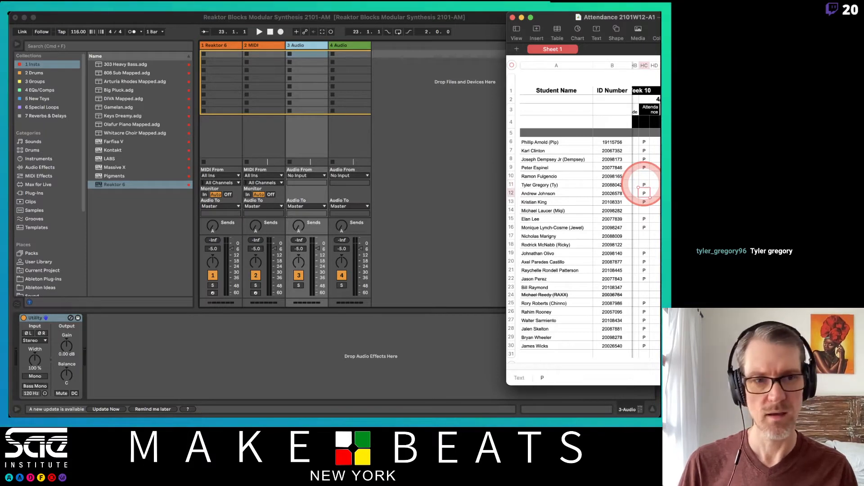
left_click(499, 116)
left_click(425, 90)
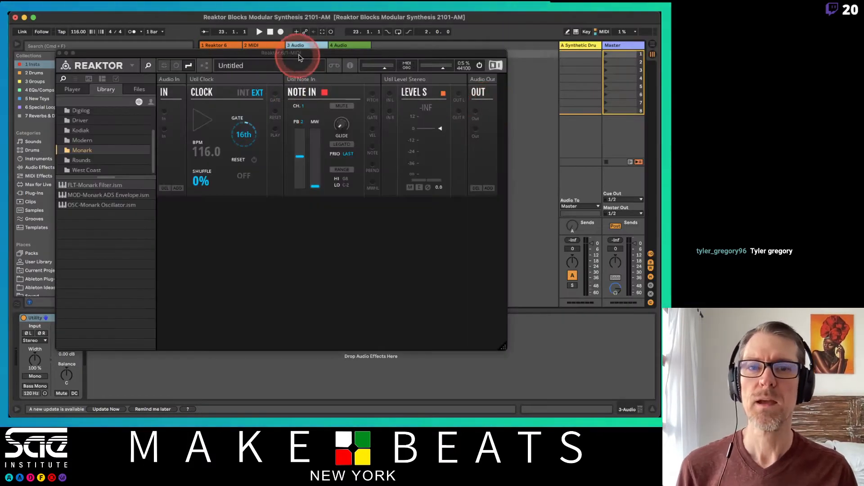
Reposition and enlarge the Reaktor window, and close it
left_click_drag(319, 52, 269, 20)
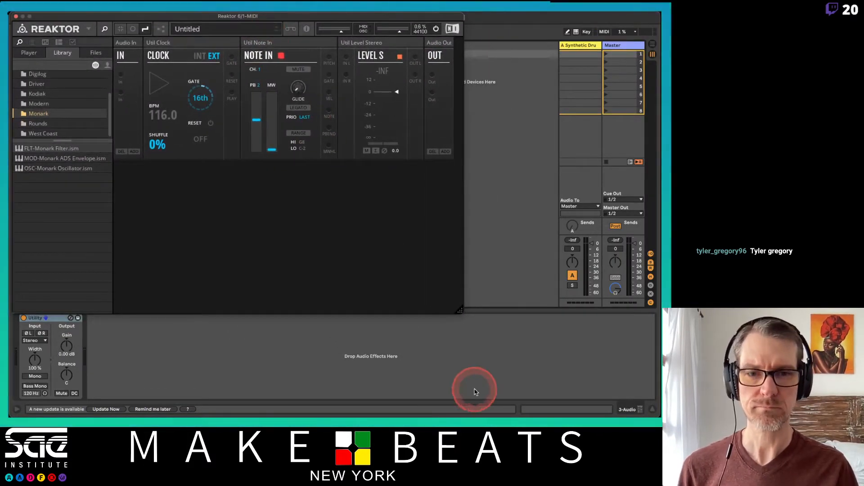
left_click_drag(459, 310, 518, 351)
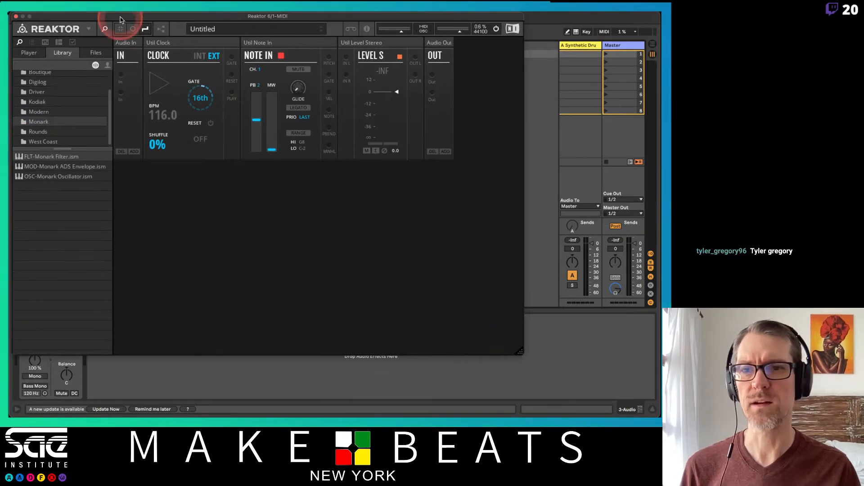
left_click_drag(120, 18, 216, 70)
left_click(112, 68)
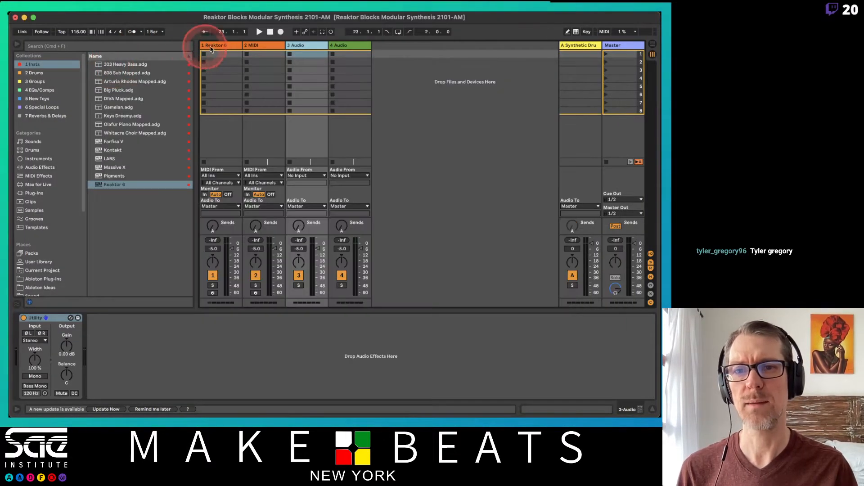
Replace the Reaktor 6 device on track 1 with a fresh Reaktor 6 instance and open it in Patch mode
left_click(212, 45)
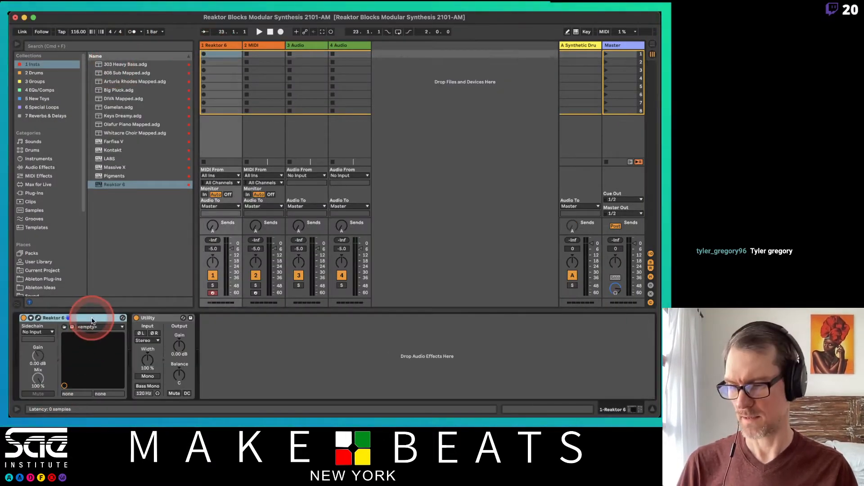
key("Delete")
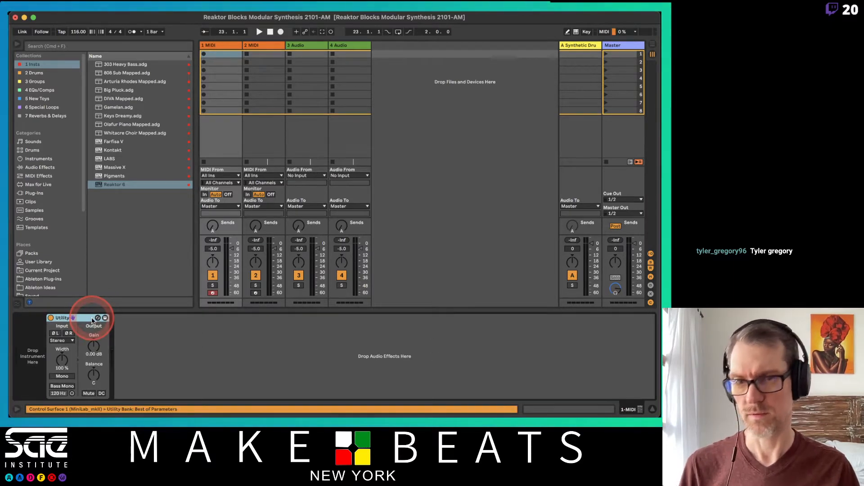
left_click_drag(114, 184, 36, 356)
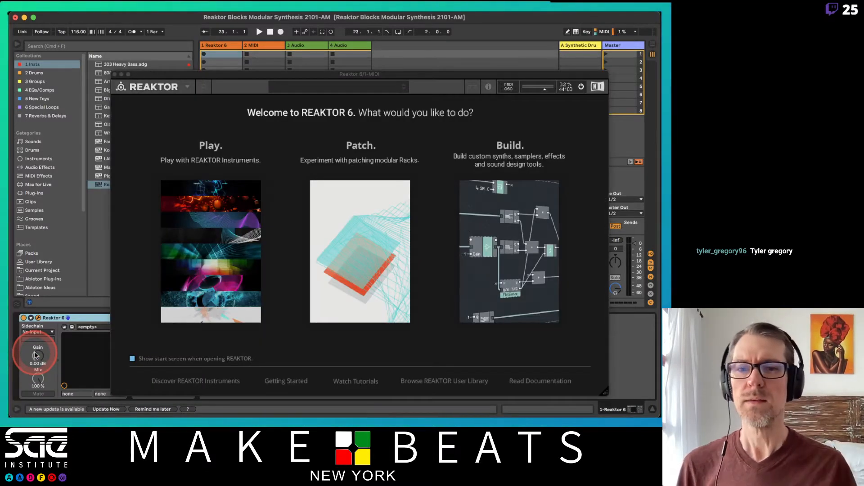
left_click(396, 84)
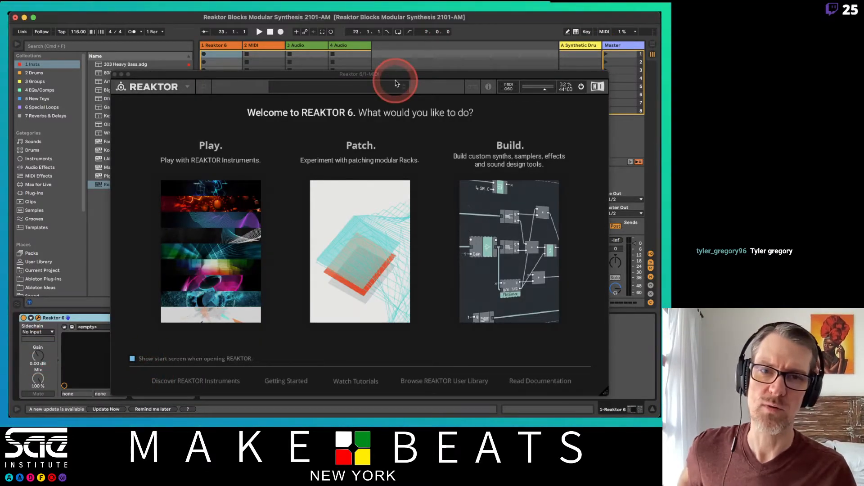
left_click_drag(396, 74, 373, 37)
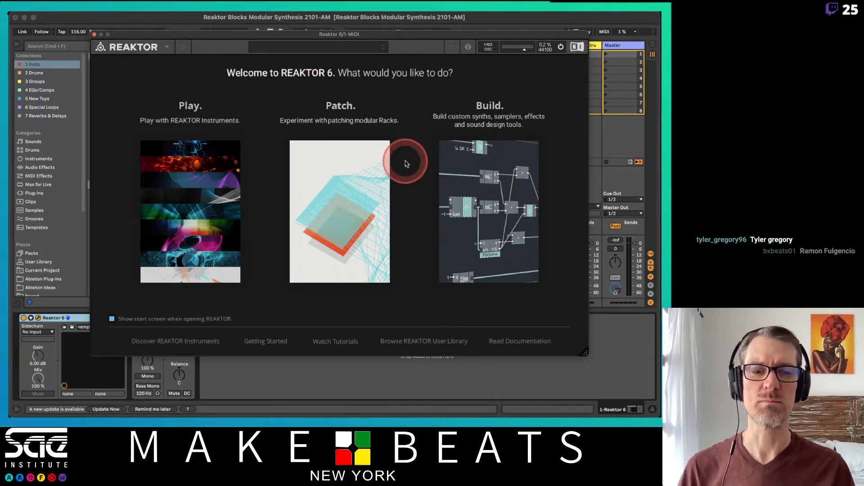
left_click(355, 196)
Switch to the attendance spreadsheet, mark the student in row 18 with P in column HC, and return to Reaktor
key("super+Tab")
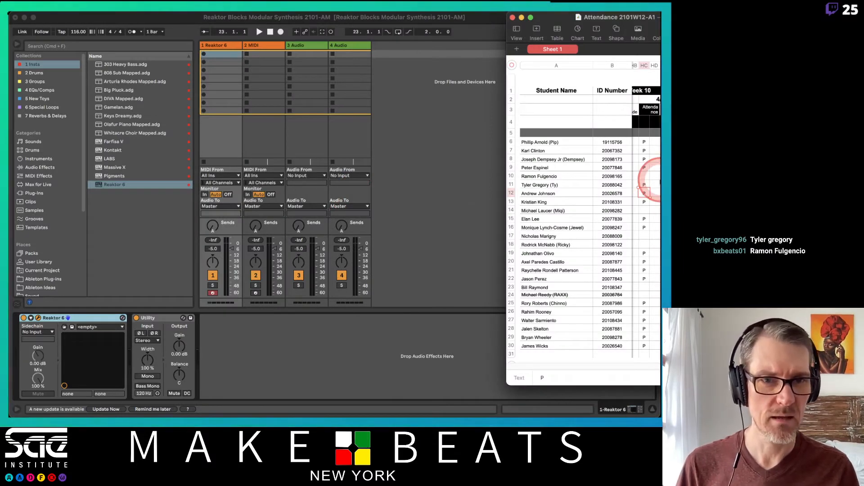
left_click(644, 244)
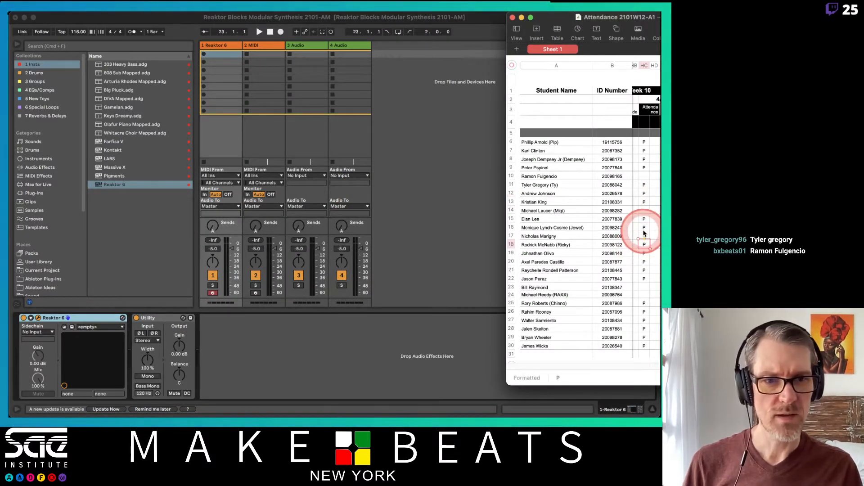
key("super+Tab")
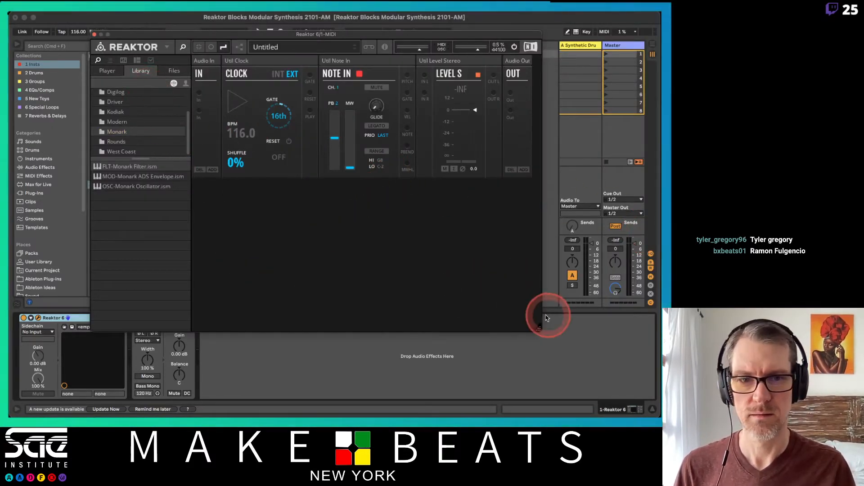
Enlarge the Reaktor window and its library folder area, expand Blocks Base and collapse Blocks Primes
left_click_drag(540, 329, 587, 391)
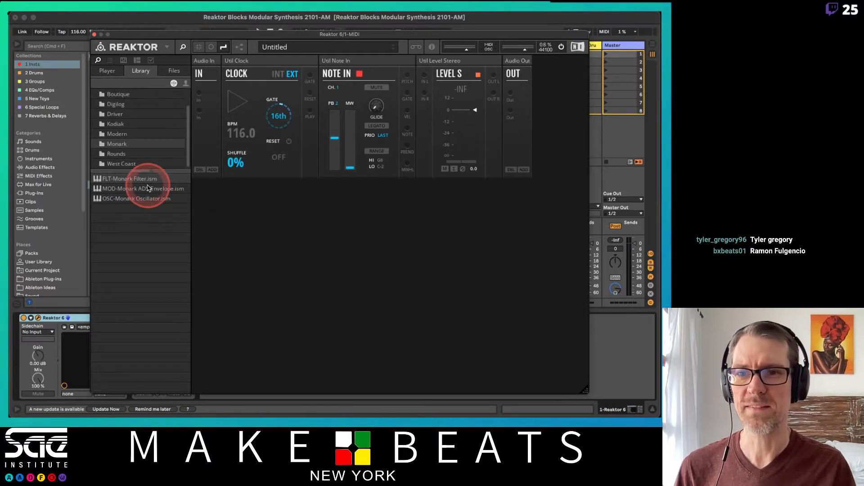
left_click_drag(142, 171, 144, 265)
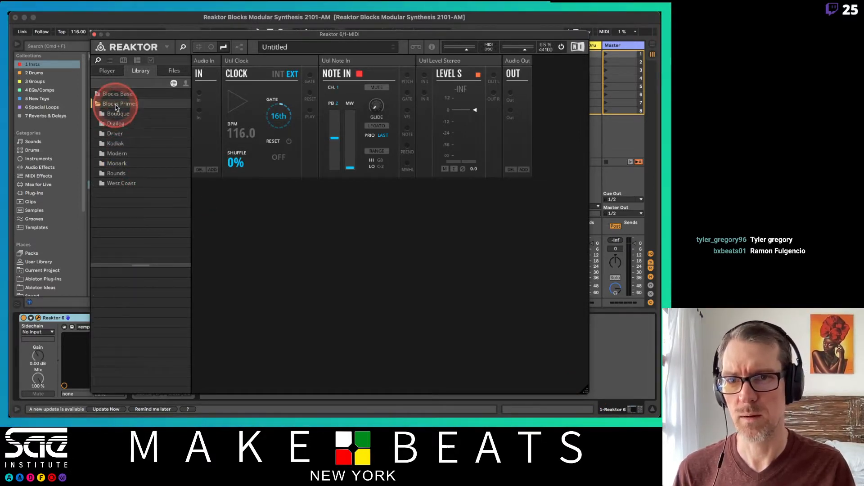
left_click(113, 94)
left_click(99, 123)
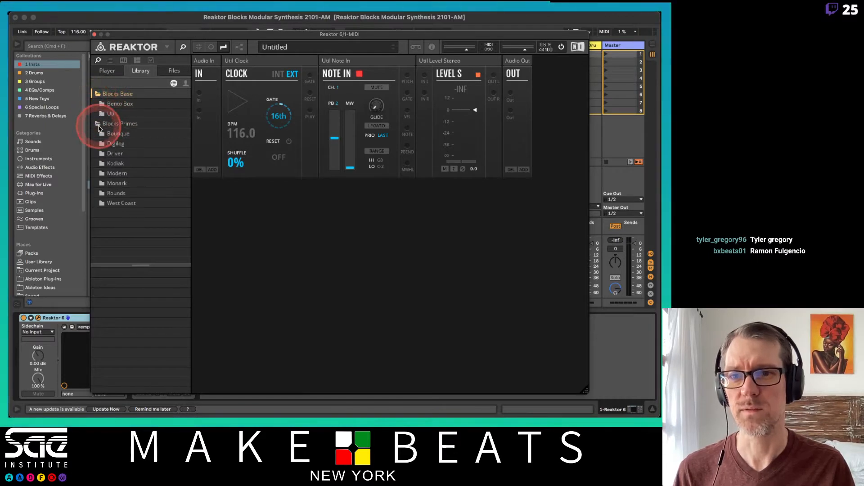
left_click(113, 114)
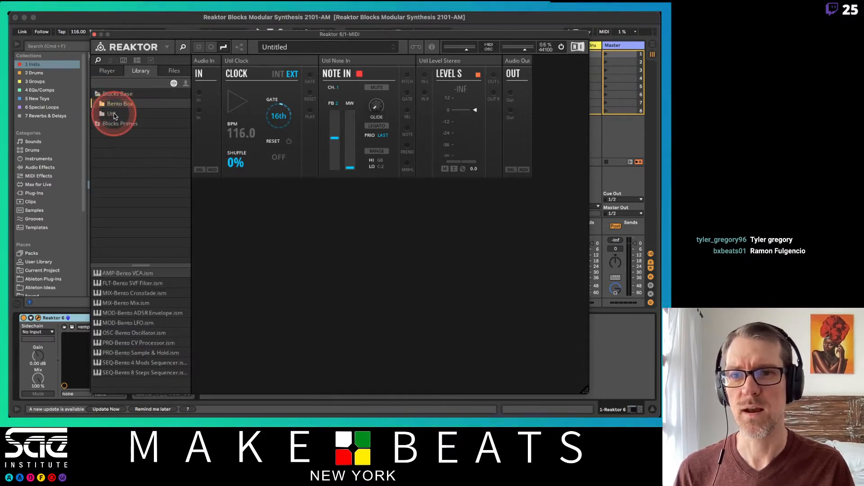
left_click(103, 124)
left_click(97, 123)
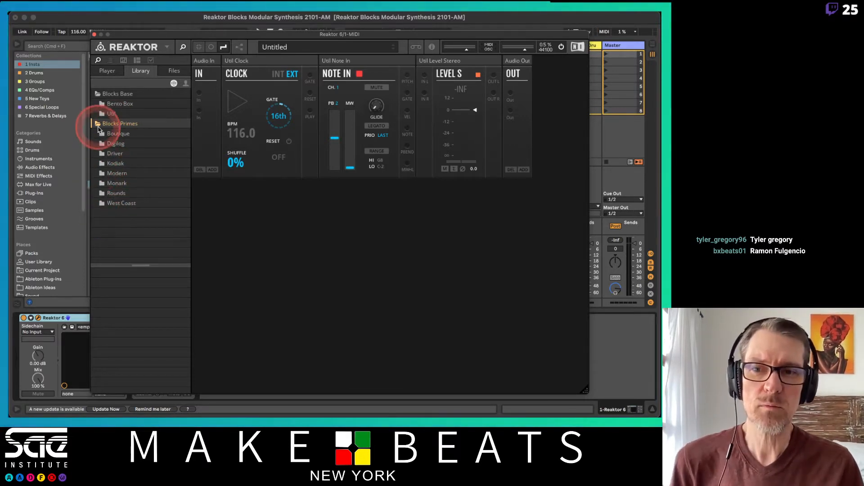
left_click(98, 125)
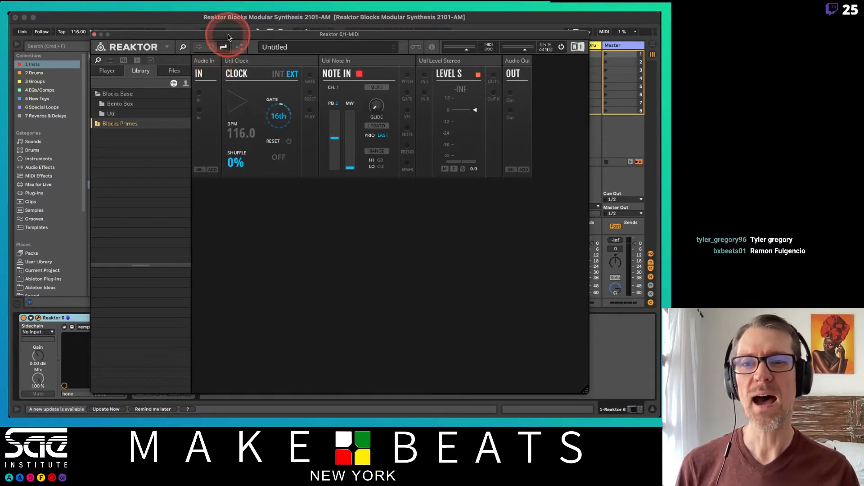
Reposition and enlarge the Reaktor window to cover nearly the whole Ableton Live window
mouse_move(228, 37)
left_mouse_down()
mouse_move(195, 26)
mouse_move(217, 25)
left_mouse_up()
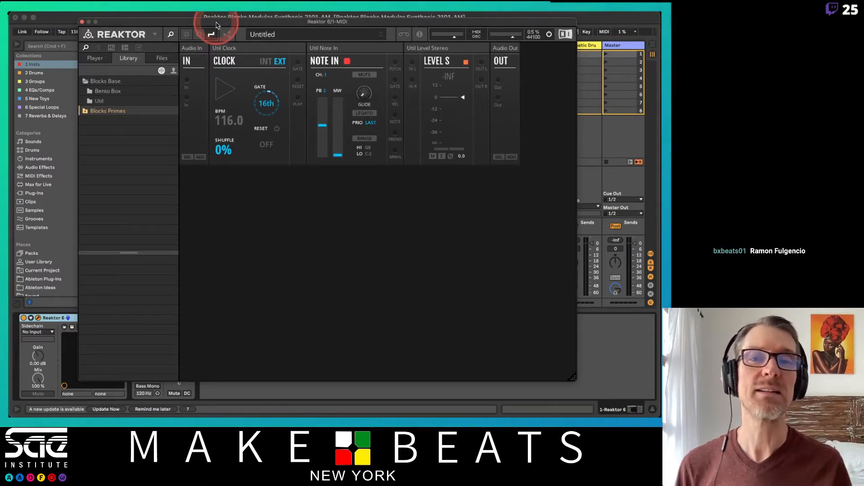
left_click_drag(217, 25, 150, 20)
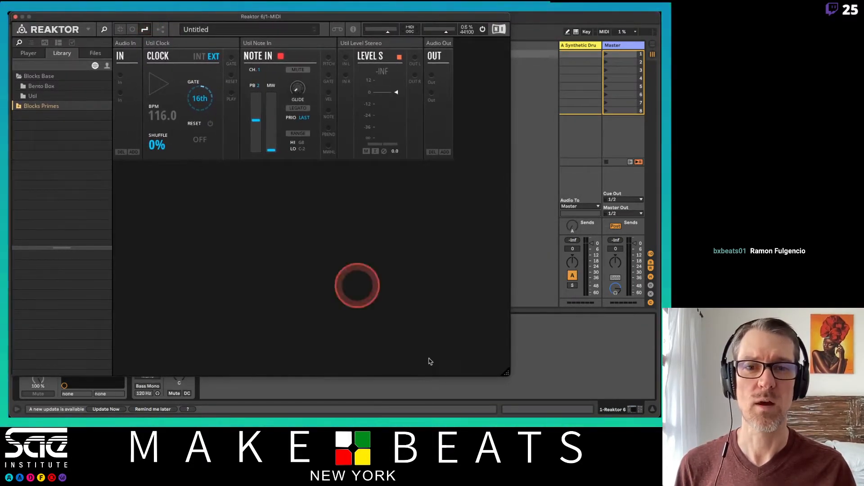
left_click_drag(505, 372, 652, 410)
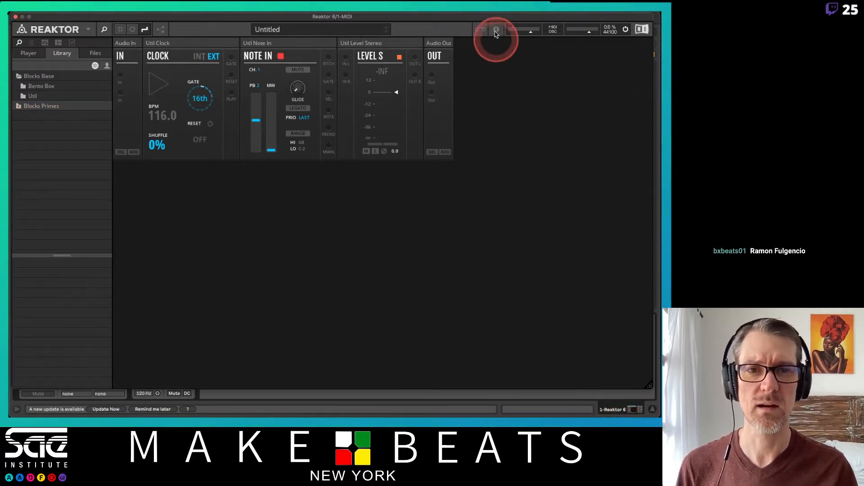
left_click_drag(492, 17, 490, 31)
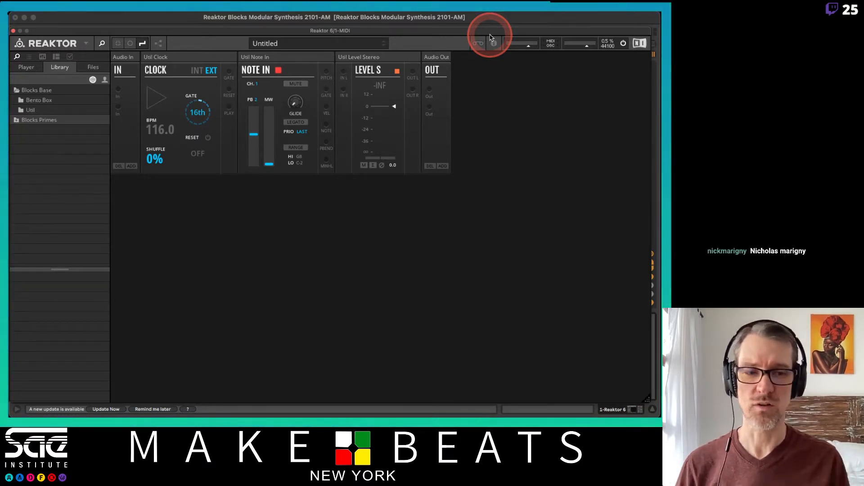
Switch to the attendance spreadsheet, mark the student in row 17 with P in column HC, and return to Reaktor
key("super+Tab")
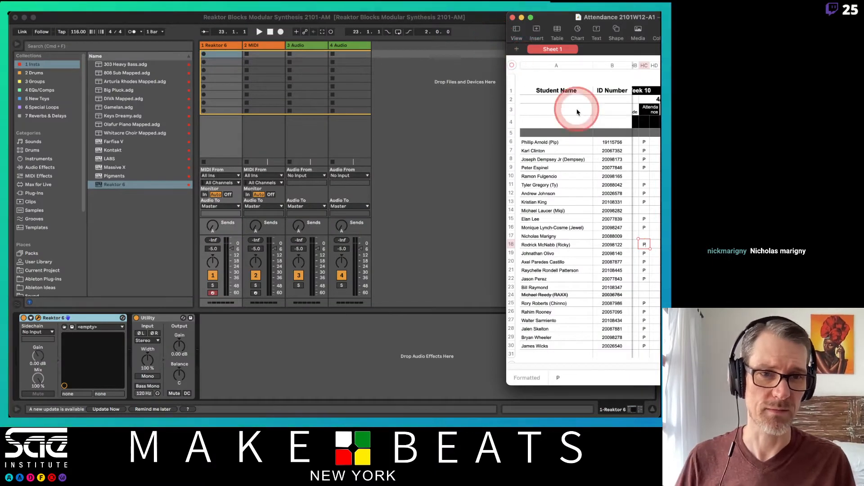
left_click(642, 236)
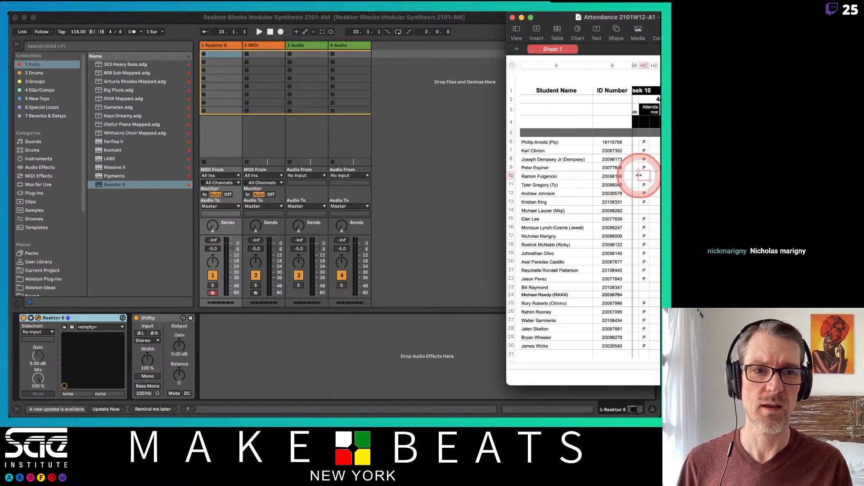
left_click(451, 131)
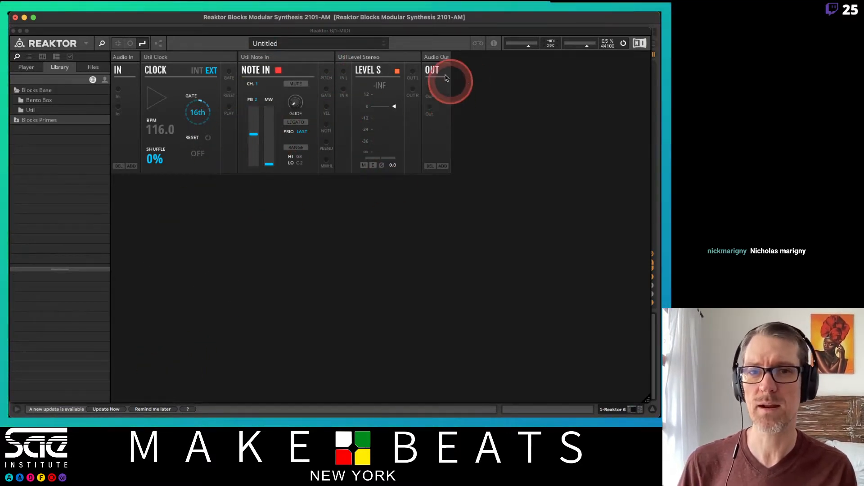
Delete the Util Level Stereo, Util Note In and Util Clock blocks from the rack
left_click(391, 58)
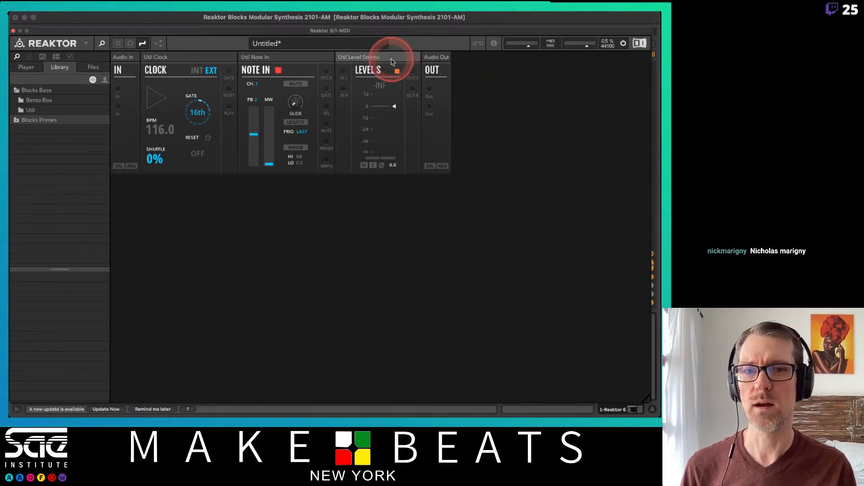
key("Delete")
left_click(286, 58)
key("Delete")
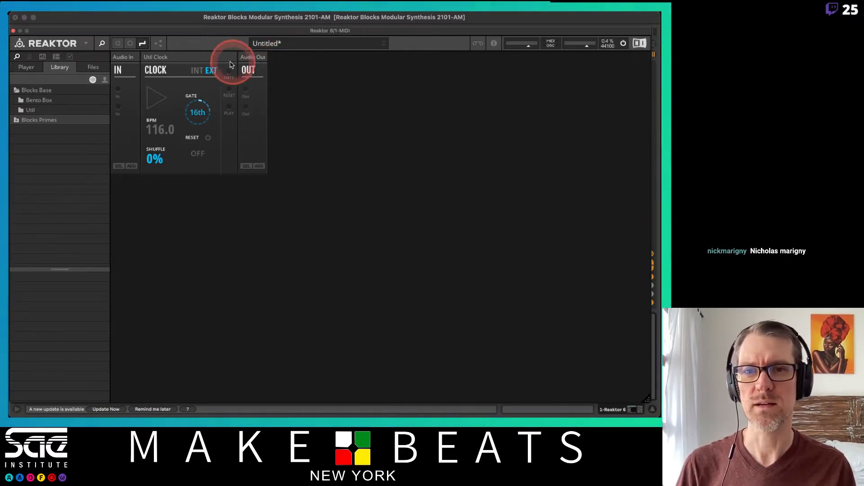
left_click(207, 59)
key("Delete")
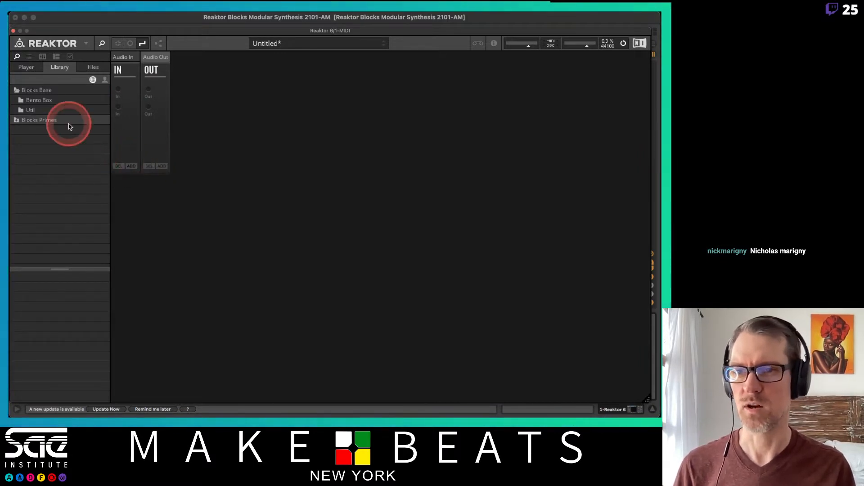
Add the Util Note In block from the Util folder of Blocks Base and place it between Audio In and Audio Out
left_click(20, 111)
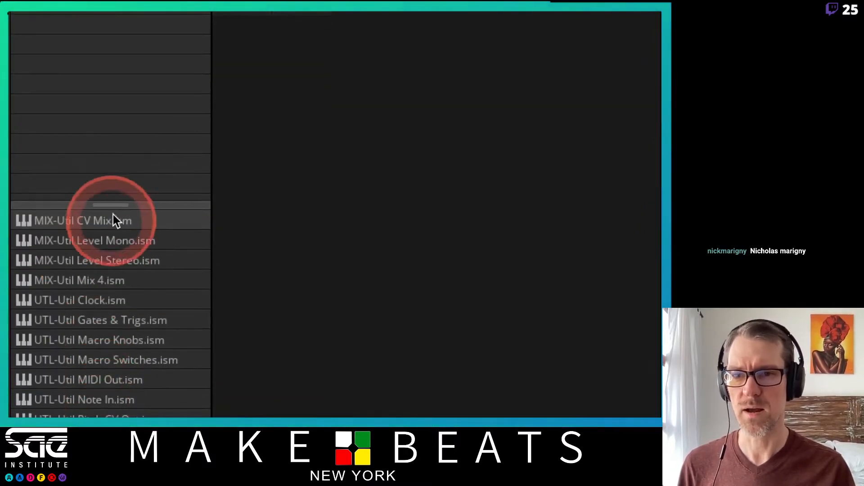
left_click_drag(111, 205, 99, 56)
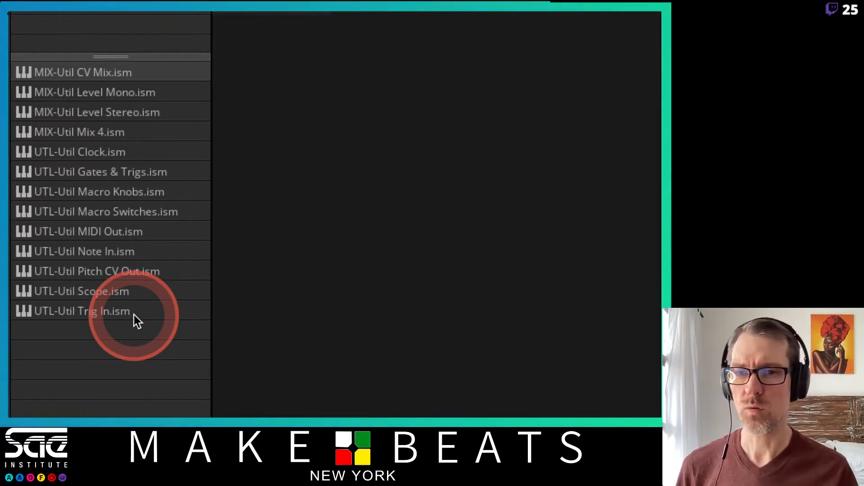
left_click(96, 255)
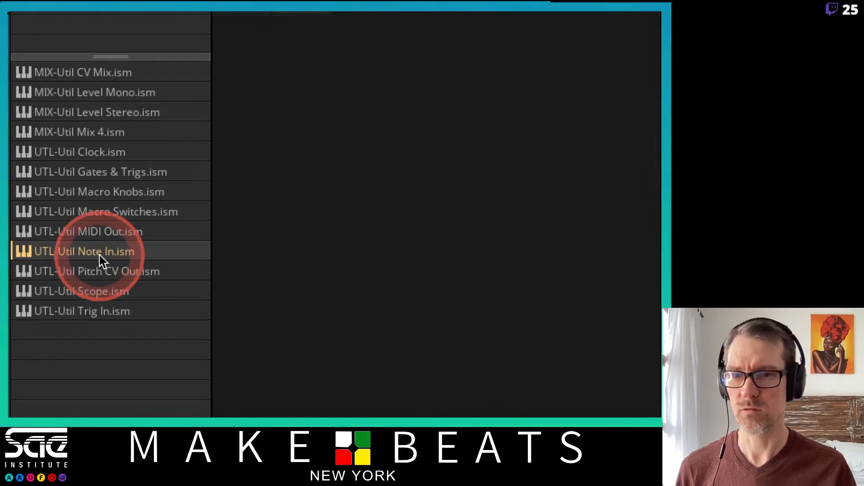
left_click_drag(99, 255, 325, 198)
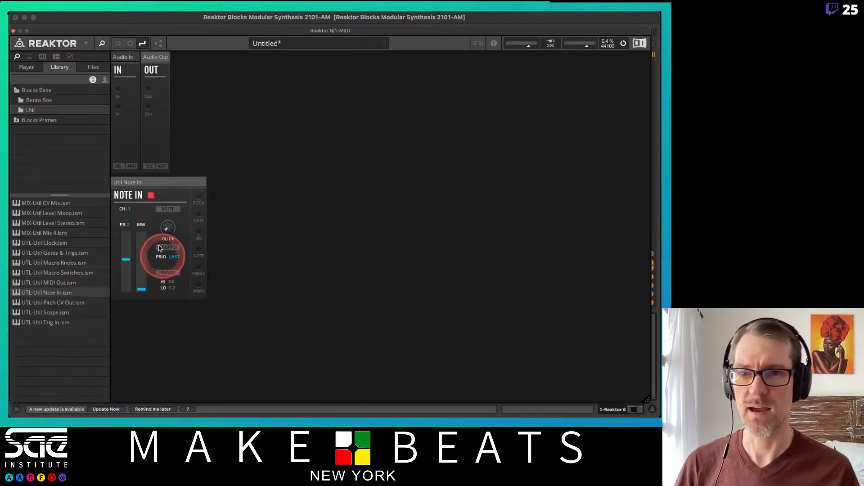
left_click_drag(140, 192, 191, 63)
left_click_drag(122, 178, 289, 67)
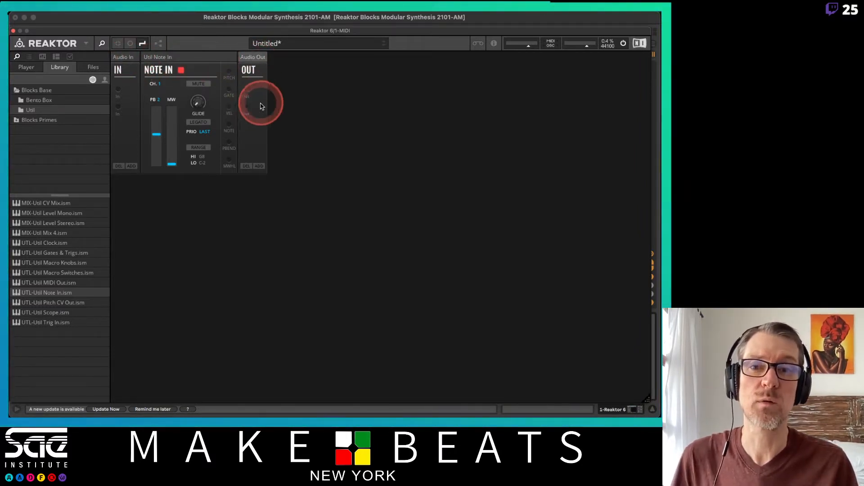
left_click(124, 57)
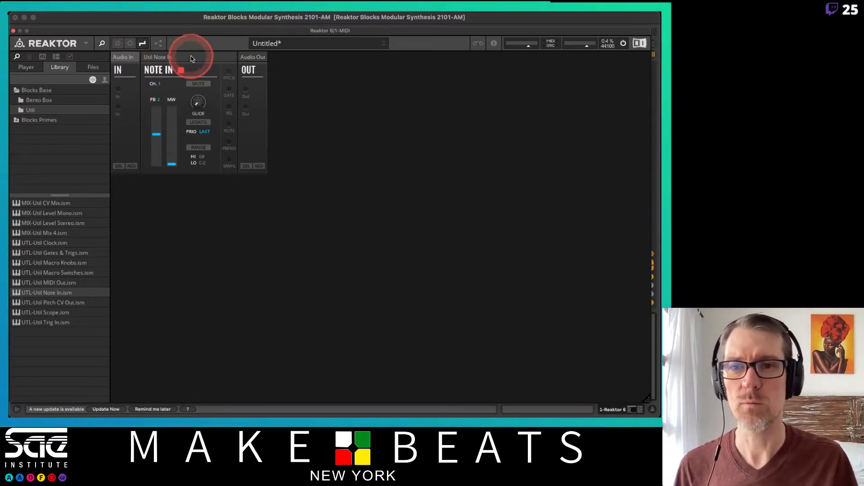
left_click(119, 166)
left_click(131, 166)
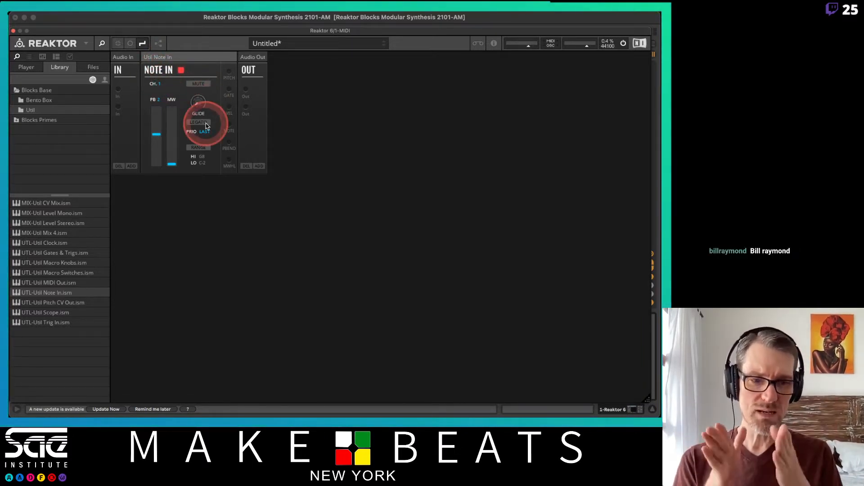
Switch to the attendance spreadsheet, mark the student in row 23 with P in column HC, and return to Reaktor
key("super+Tab")
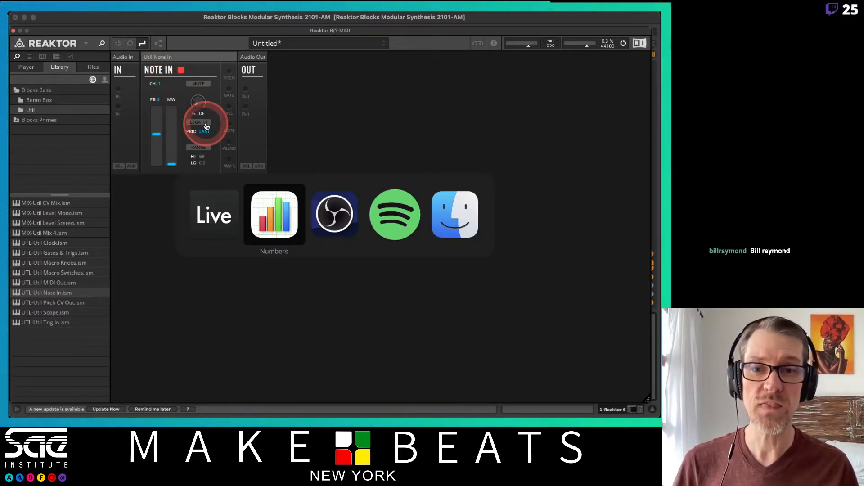
key("super+Tab")
key("super+shift+Tab")
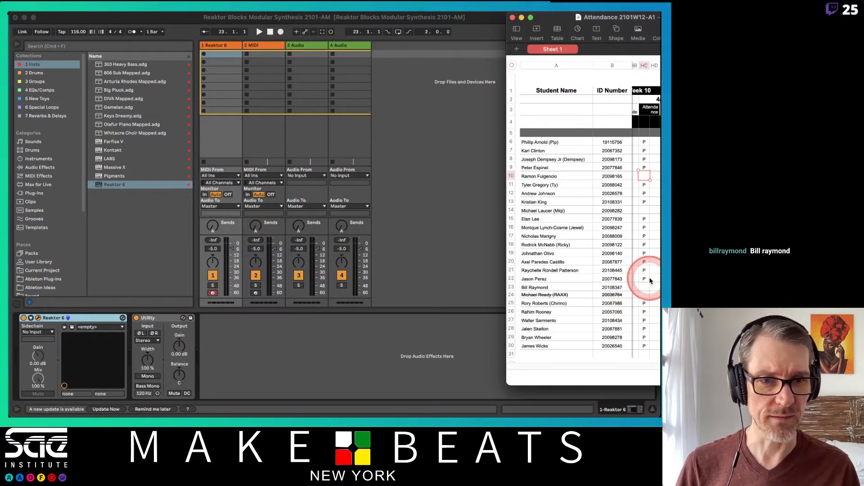
left_click(647, 286)
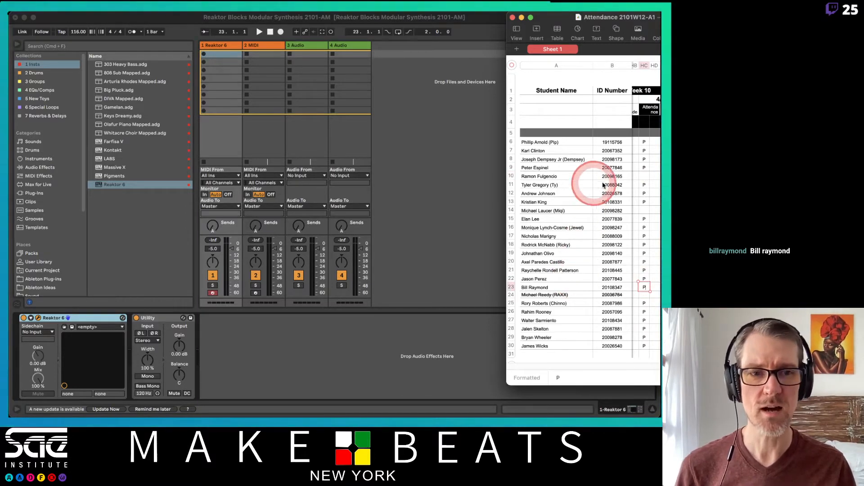
left_click(644, 185)
left_click(472, 131)
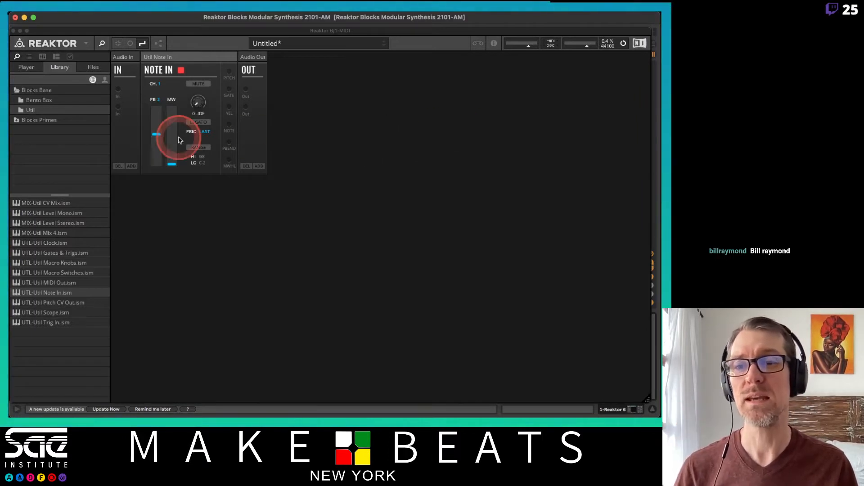
Add the Bento Oscillator block from the Bento Box folder to the rack below the Note In block
left_click(48, 102)
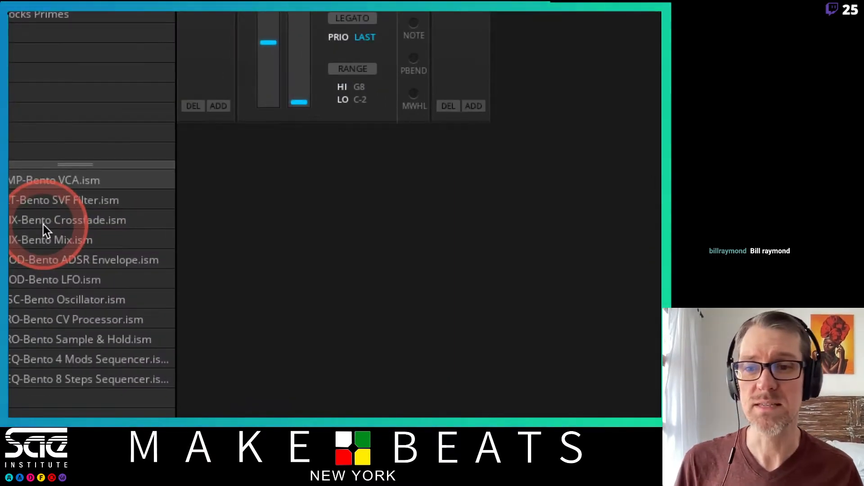
left_click(50, 298)
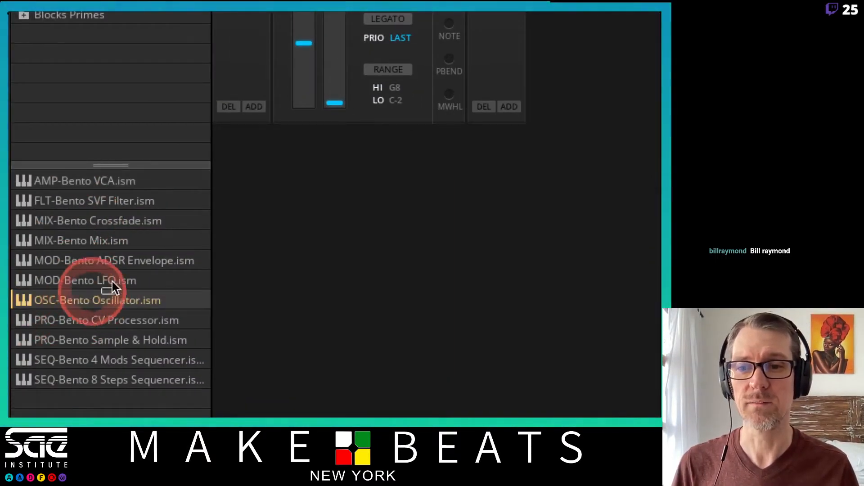
left_click_drag(112, 281, 280, 155)
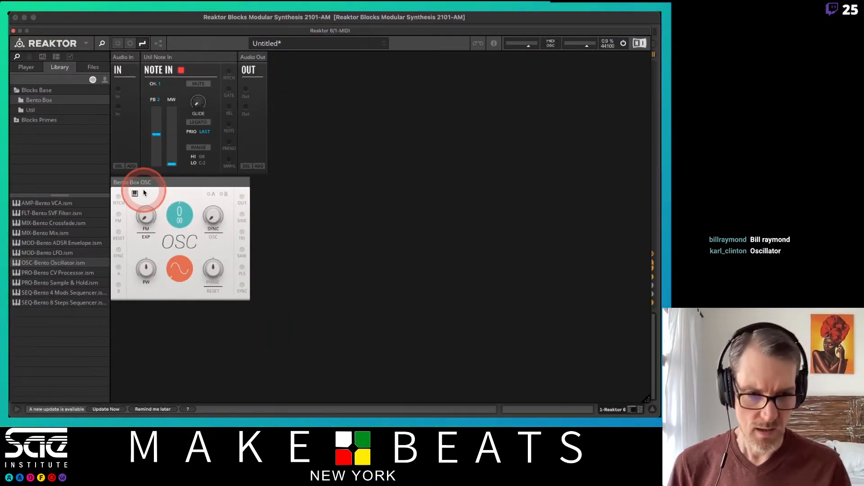
left_click(184, 206)
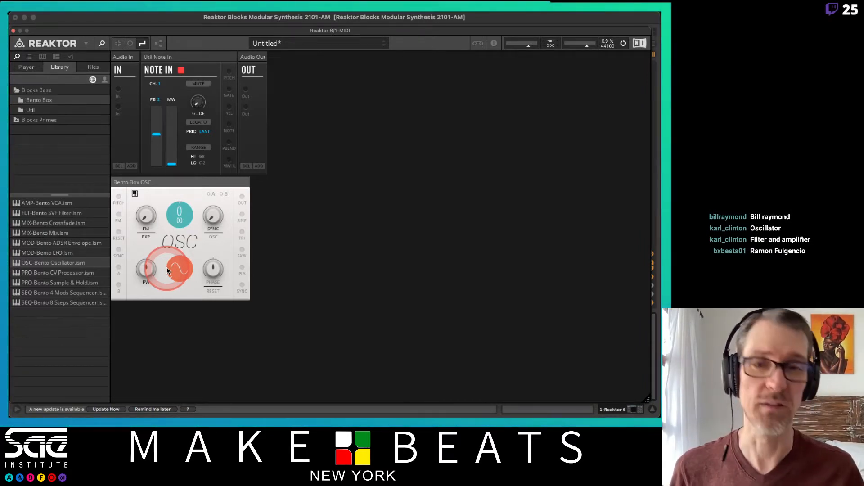
Switch to the attendance spreadsheet, mark the student in row 10 with P in column HC, and return to Reaktor
key("super+Tab")
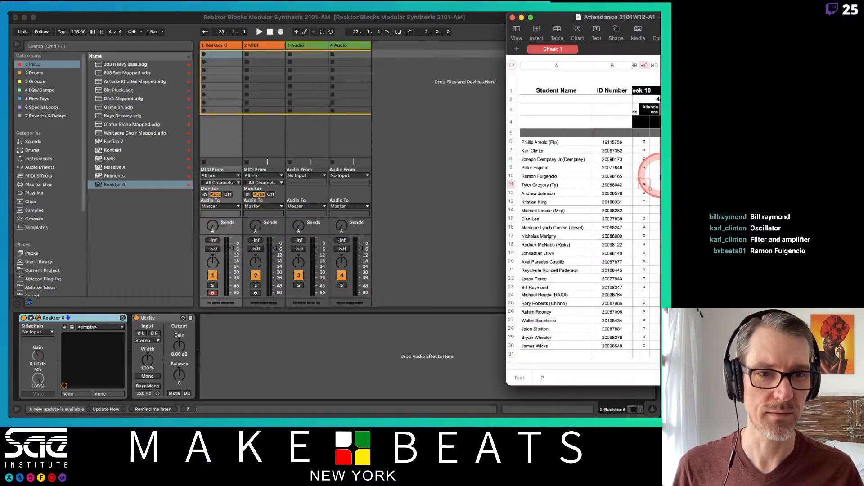
left_click(644, 177)
type("P")
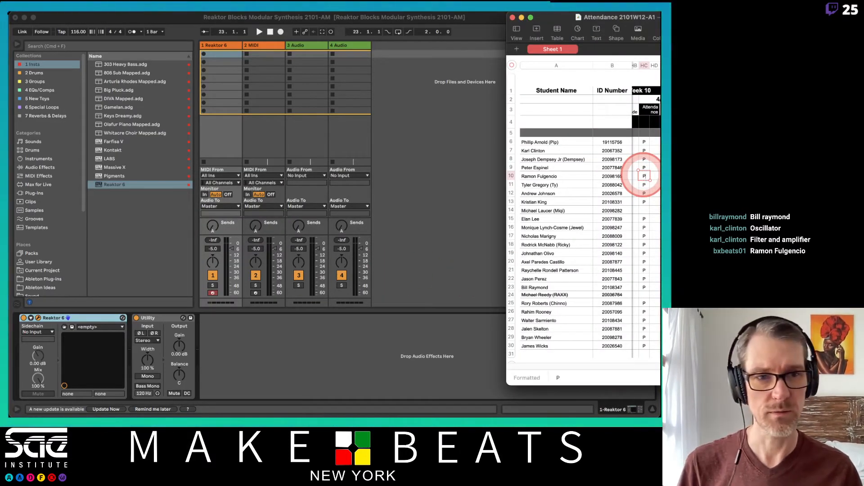
left_click(480, 149)
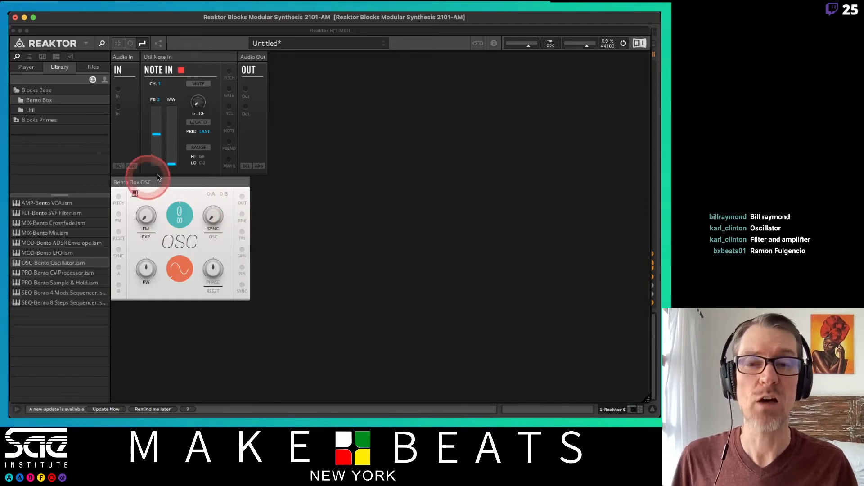
key("super+Tab")
key("super+Tab")
key("super+Tab")
key("super+Tab")
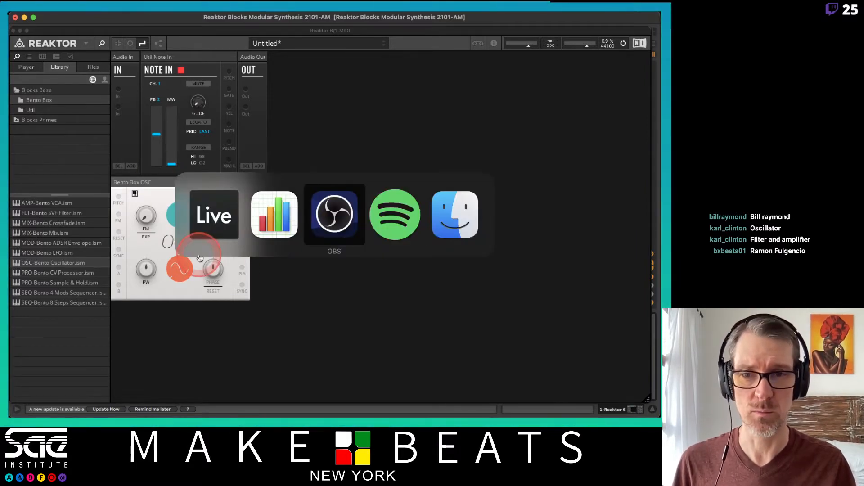
key("super+Tab")
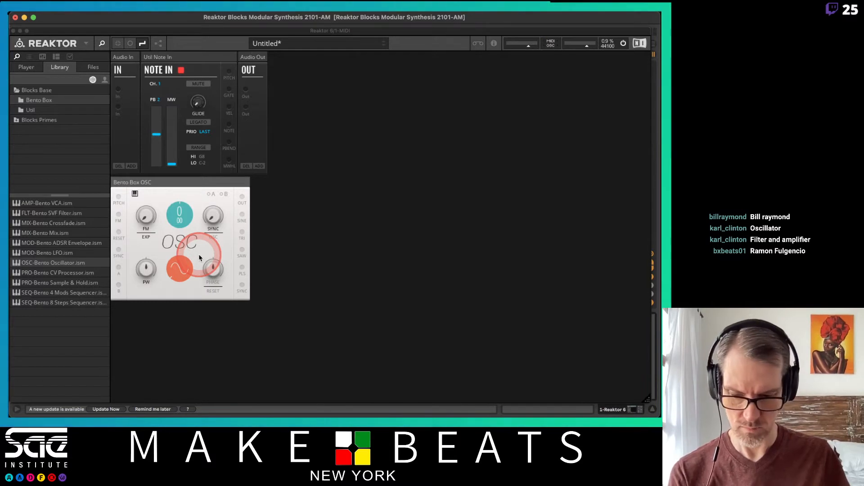
key("super+Tab")
key("super+Tab")
key("super+Tab")
key("super+Tab")
key("super+Tab")
key("super+Tab")
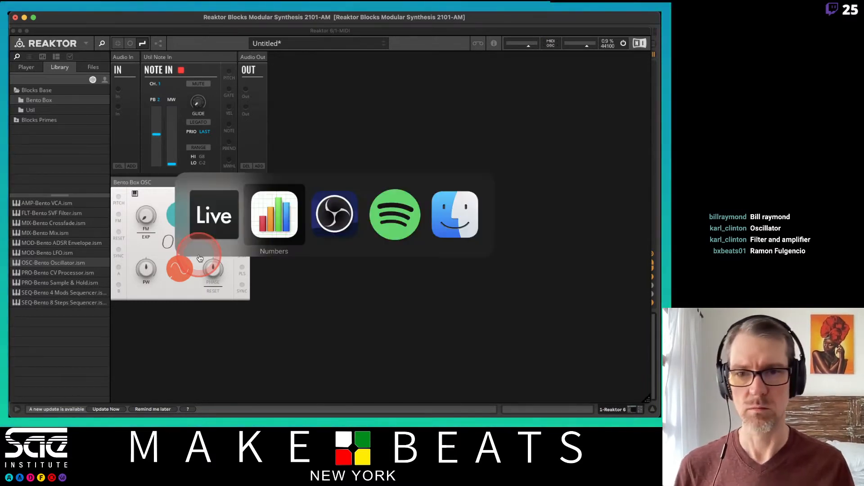
key("super+Tab")
key("super+Tab")
key("super+Tab")
key("super+Tab")
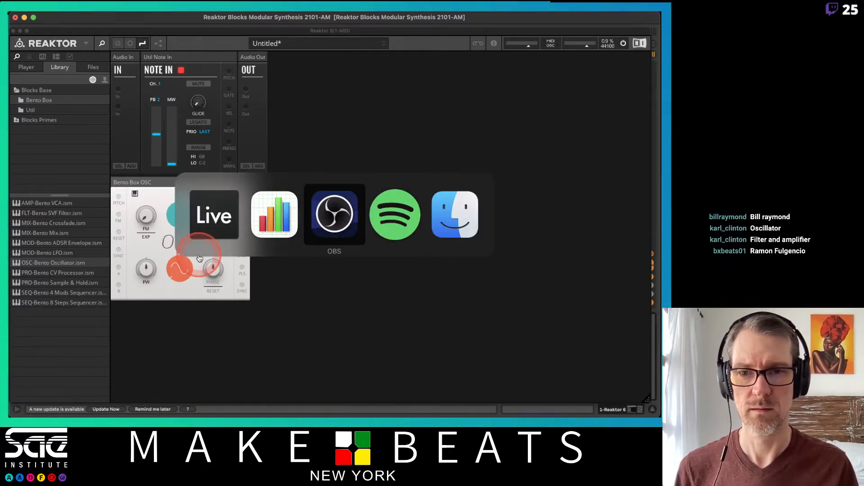
Reposition the Reaktor window so its title bar sits over the title bar of the Ableton Live window
left_click_drag(72, 15, 508, 228)
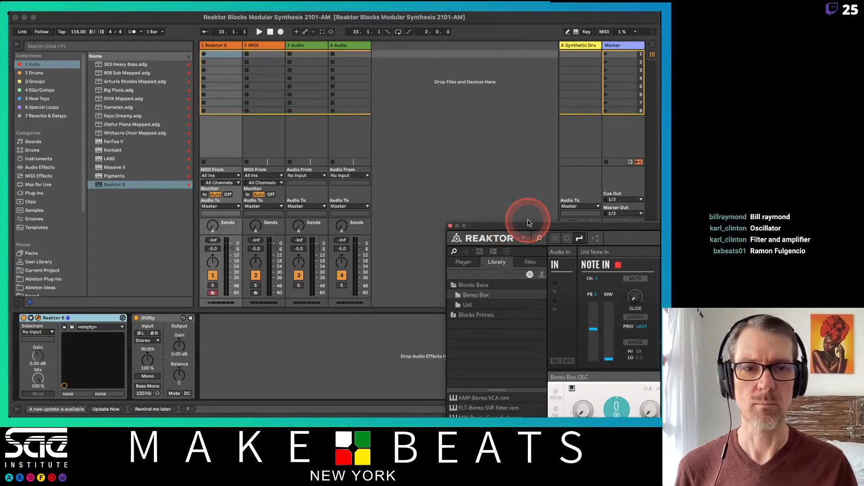
left_click_drag(531, 227, 155, 39)
left_click_drag(88, 18, 97, 18)
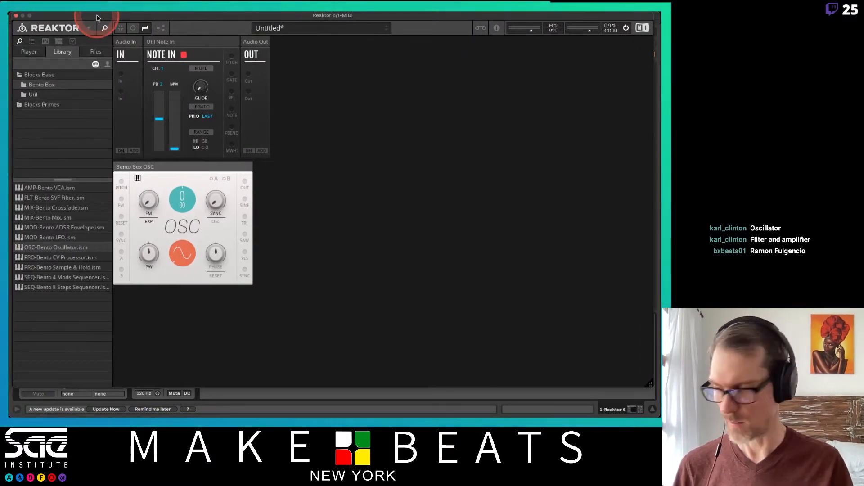
key("super+Tab")
left_click(219, 205)
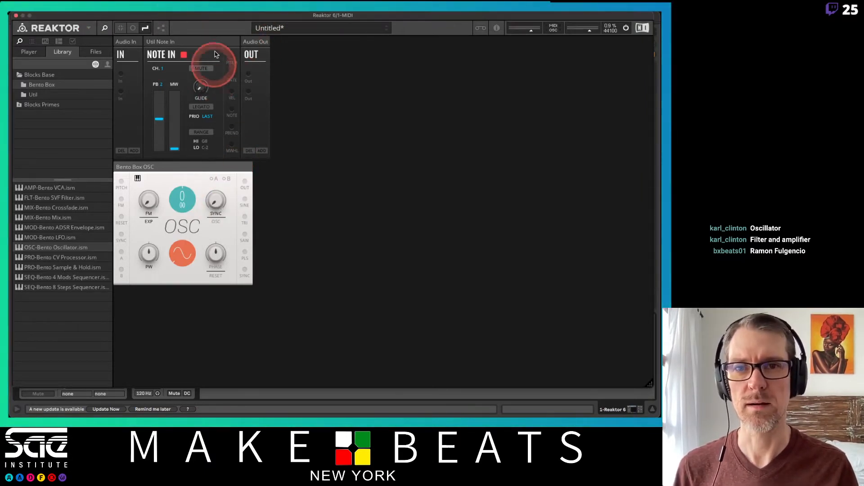
left_click_drag(212, 16, 215, 39)
left_click(189, 17)
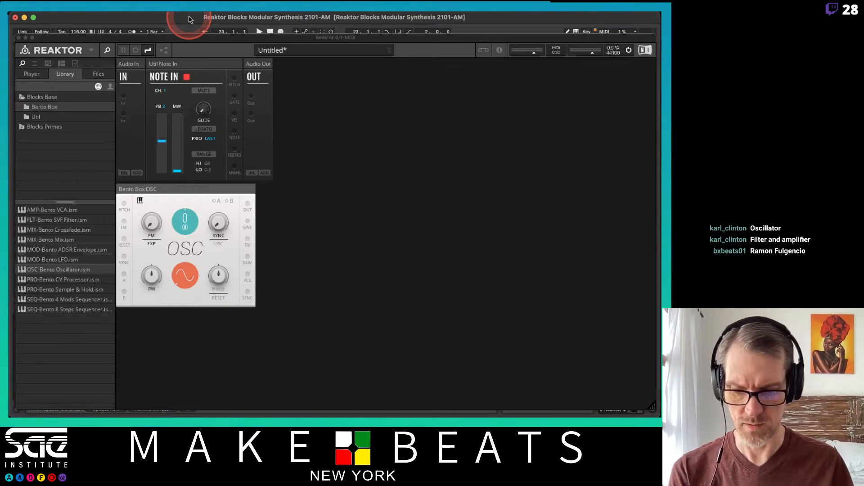
left_click_drag(170, 36, 170, 18)
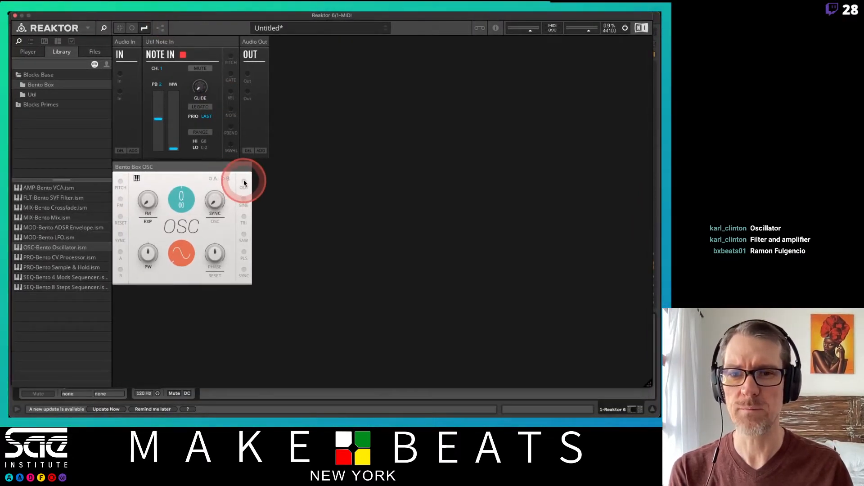
Patch the Bento Box OSC main output to both Audio Out ports and place the oscillator between Note In and Audio Out
left_click_drag(244, 181, 248, 73)
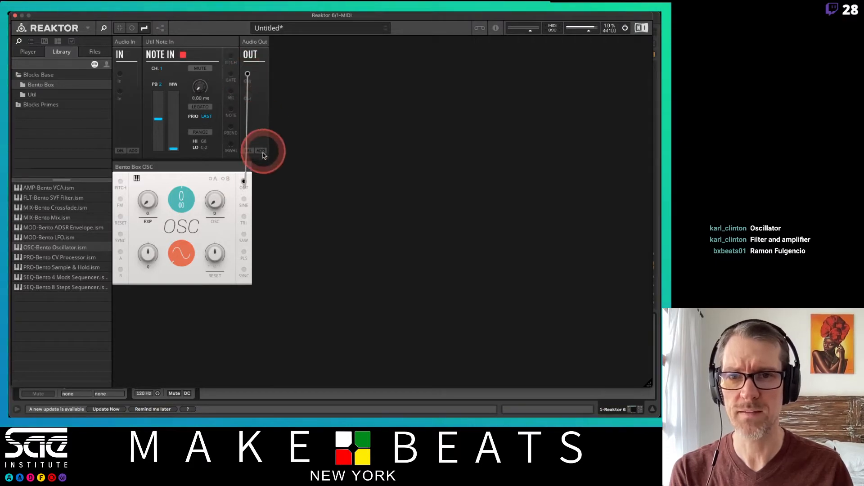
left_click_drag(222, 167, 239, 41)
left_click_drag(304, 42, 157, 52)
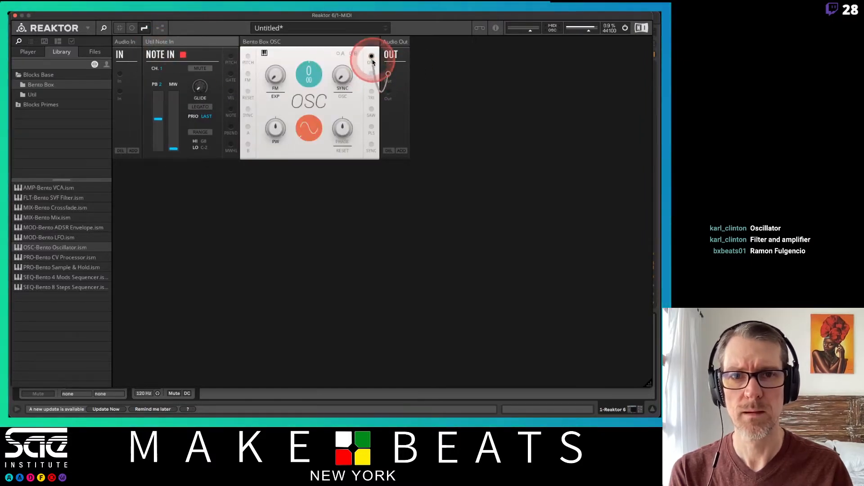
left_click_drag(372, 58, 387, 97)
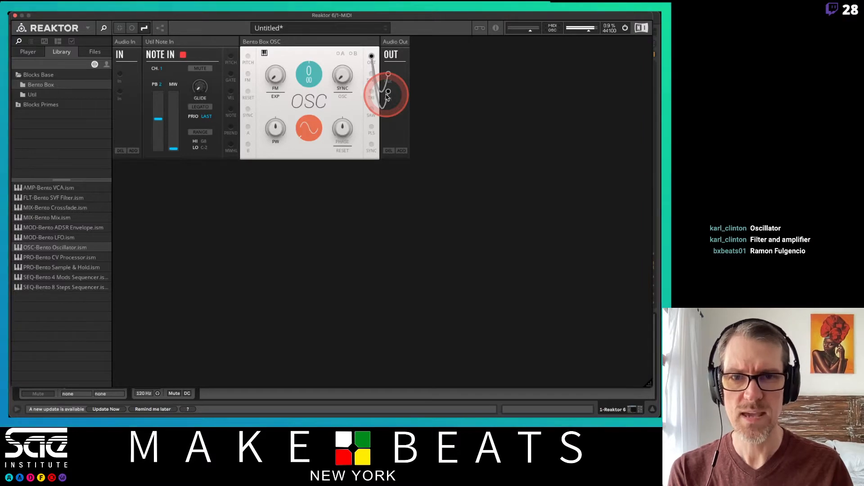
left_click_drag(387, 96, 387, 97)
Set the Bento Box OSC pitch to 48.00
left_click(310, 79)
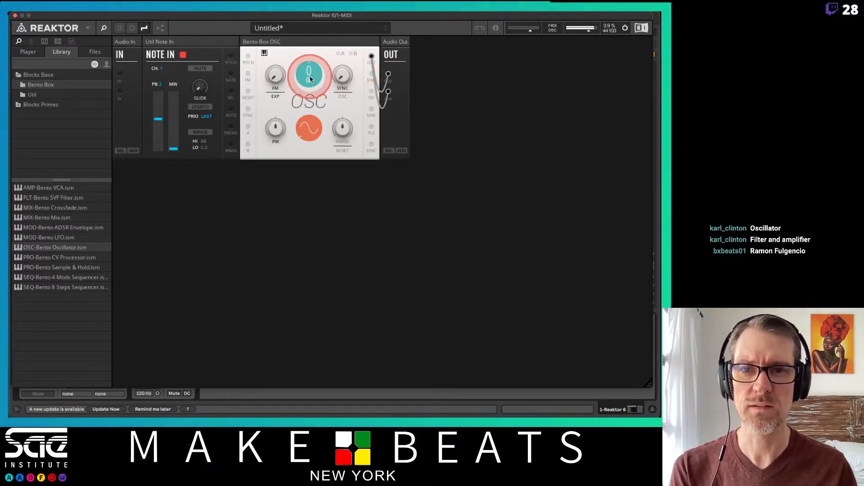
mouse_move(309, 78)
left_mouse_down()
mouse_move(304, 24)
mouse_move(312, 79)
left_mouse_up()
left_click_drag(312, 45, 311, 86)
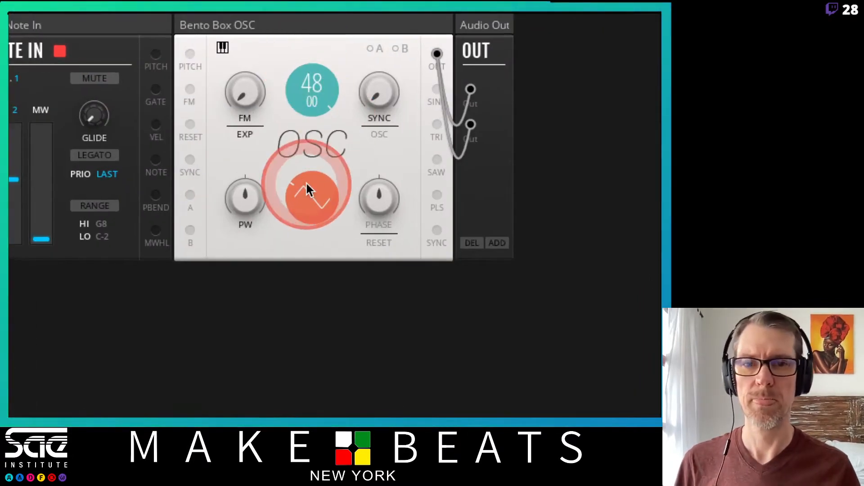
Sweep the Bento Box OSC waveform through triangle and sawtooth to the square wave
left_click_drag(315, 195, 314, 96)
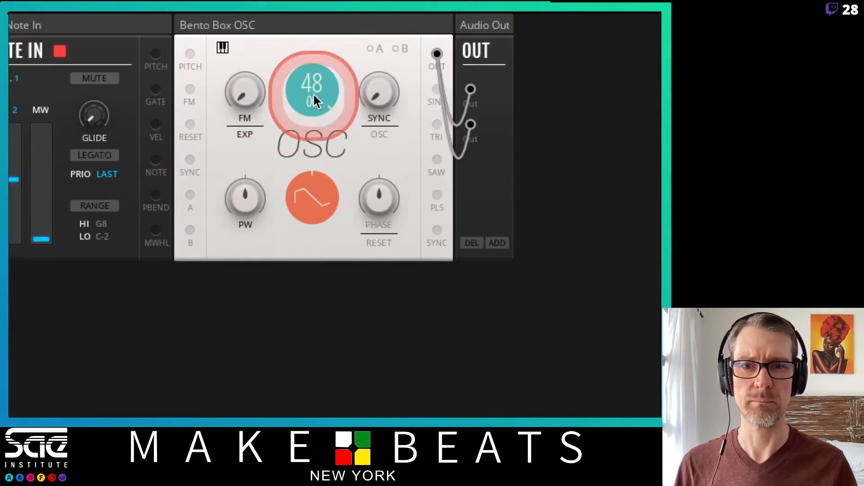
left_click_drag(314, 201, 297, 147)
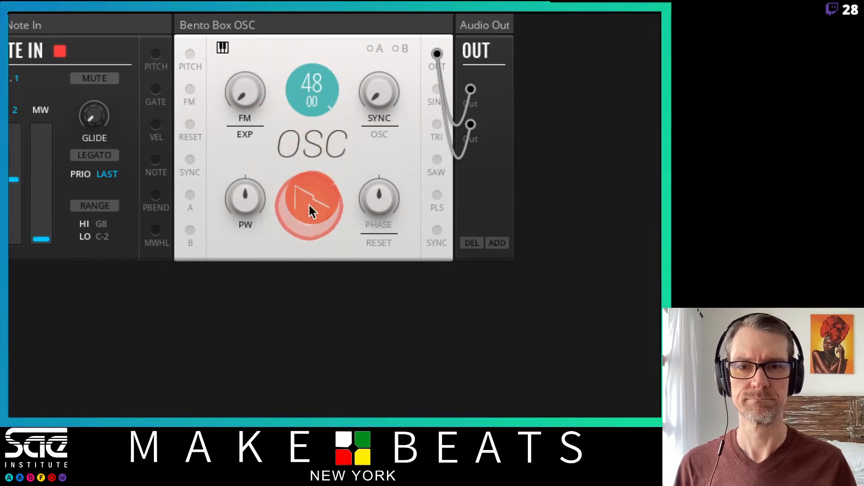
left_click_drag(308, 203, 295, 102)
left_click_drag(300, 194, 299, 100)
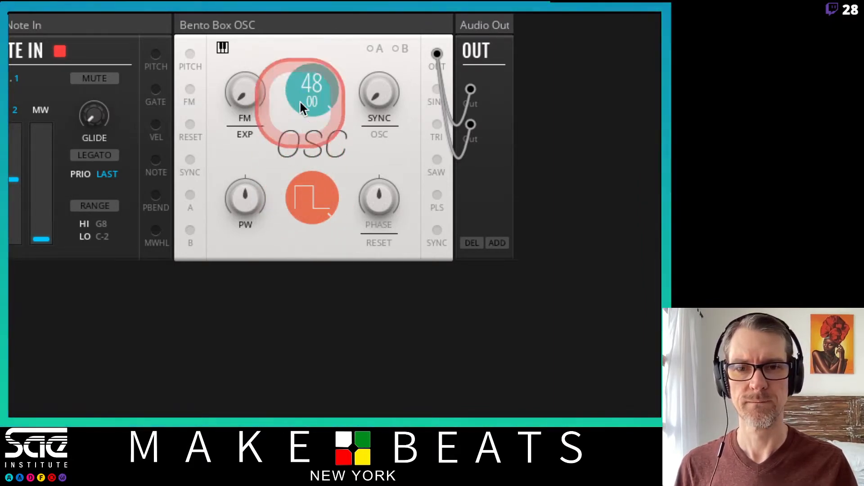
Try out the Bento Box OSC waveform and pulse width controls, and reset the pulse width to its centred default
left_click_drag(367, 211, 365, 161)
double_click(368, 201)
mouse_move(246, 197)
left_mouse_down()
mouse_move(247, 83)
mouse_move(255, 175)
mouse_move(245, 307)
mouse_move(247, 199)
left_mouse_up()
double_click(248, 199)
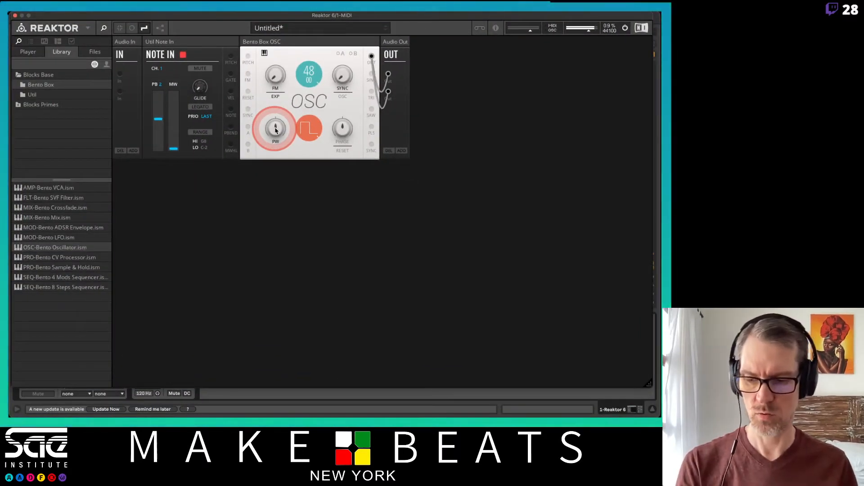
left_click(335, 93)
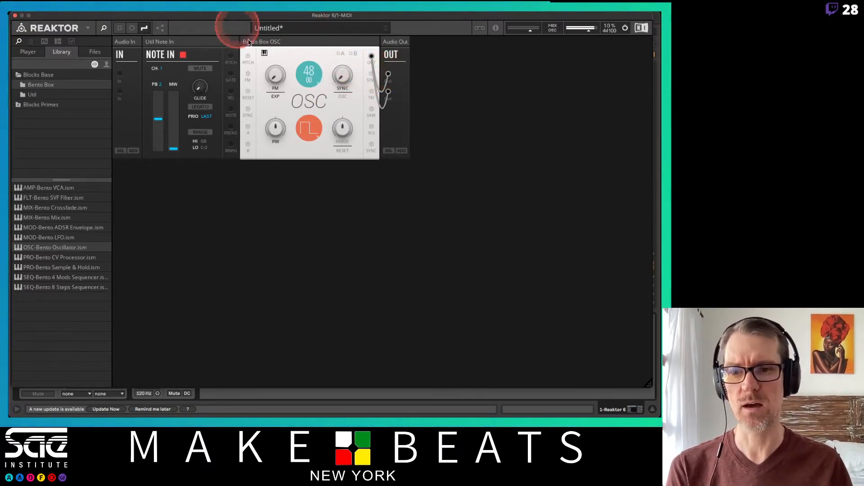
left_click_drag(651, 385, 658, 230)
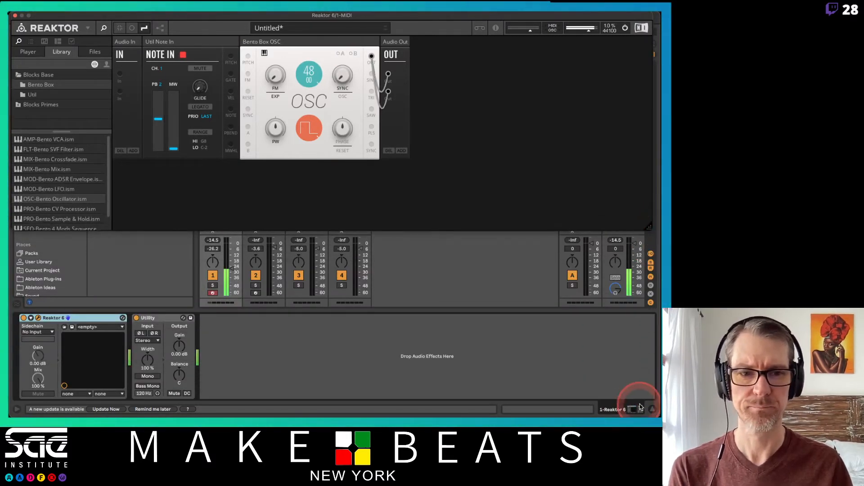
left_click(653, 408)
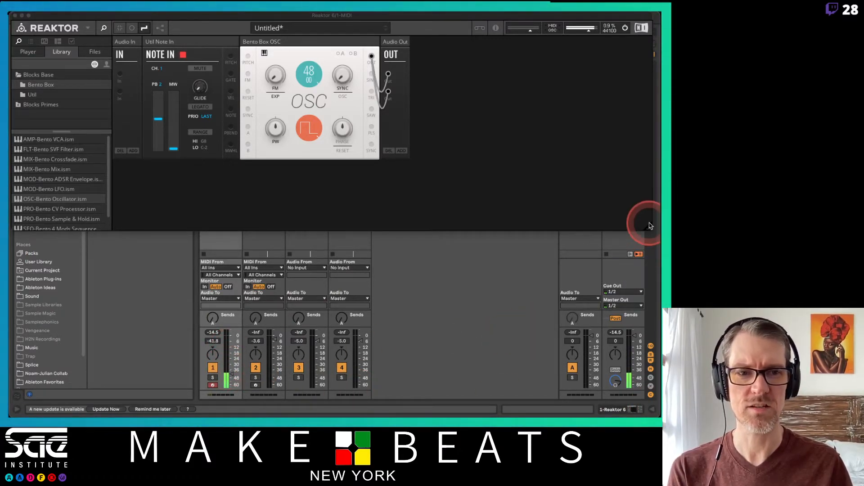
left_click_drag(648, 227, 654, 327)
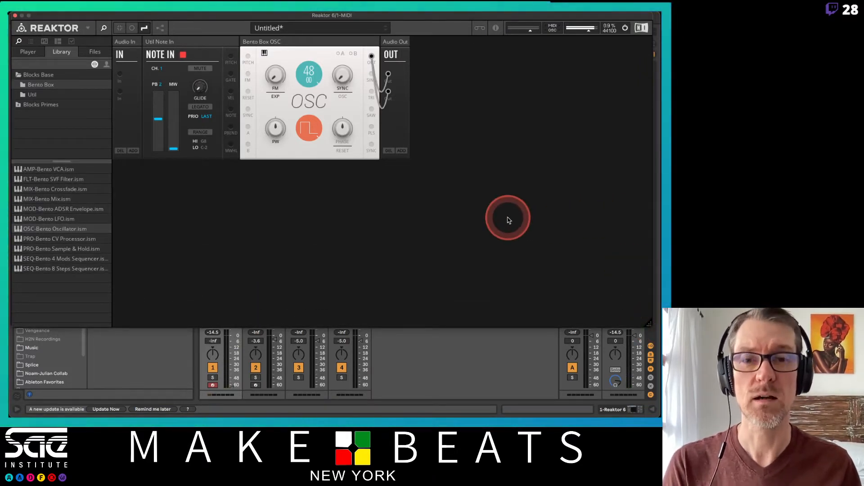
Delete both wires running from the Bento Box OSC main output to the Audio Out ports
right_click(372, 57)
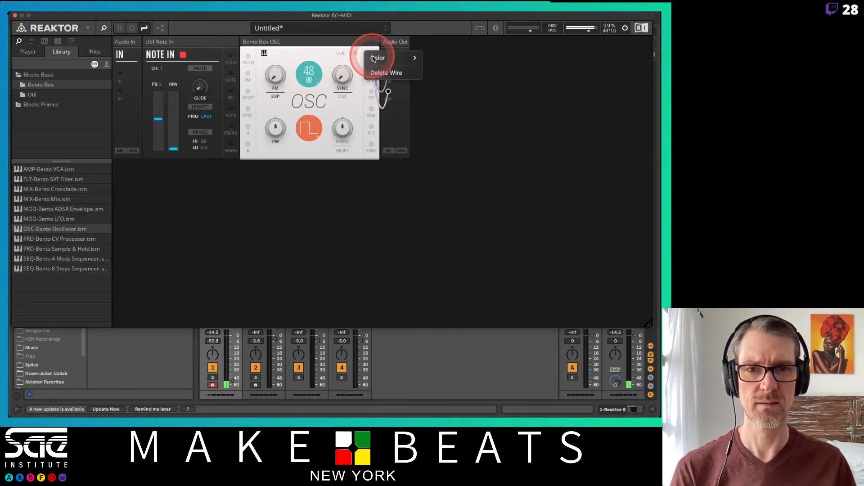
left_click(378, 73)
right_click(371, 57)
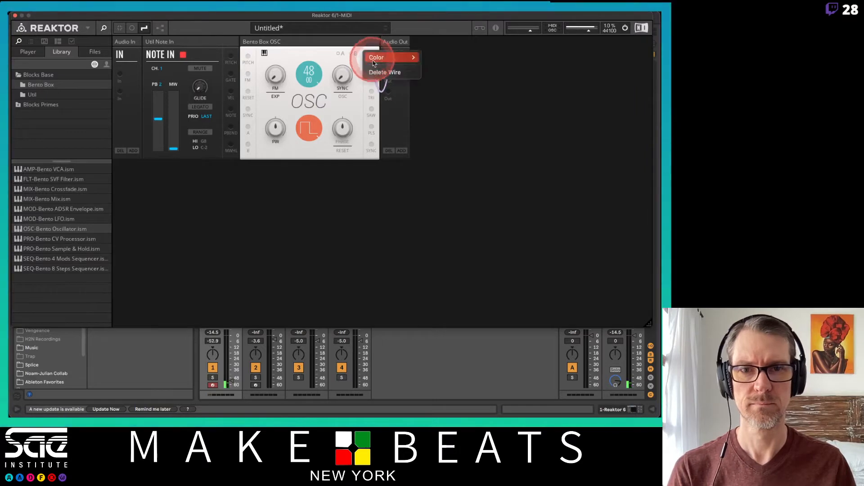
left_click(380, 73)
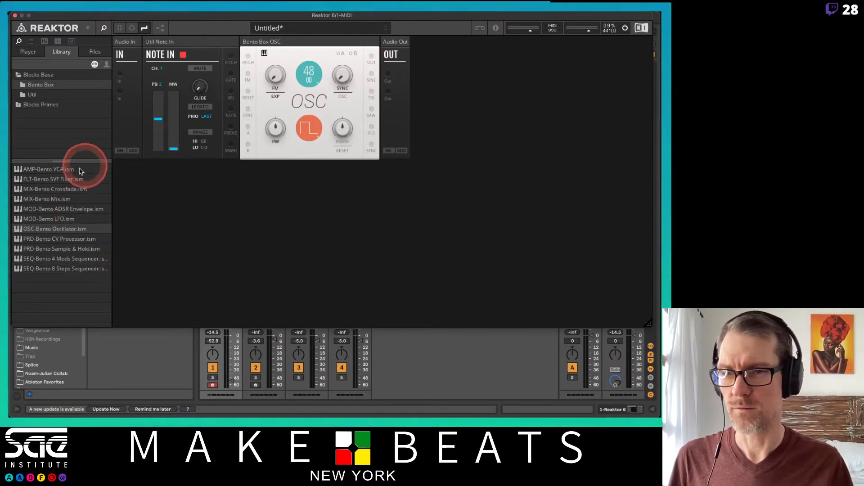
Insert a Bento VCA between the oscillator and Audio Out, patching OSC Out to VCA In and VCA Out to both Audio Out ports
left_click_drag(61, 173, 381, 41)
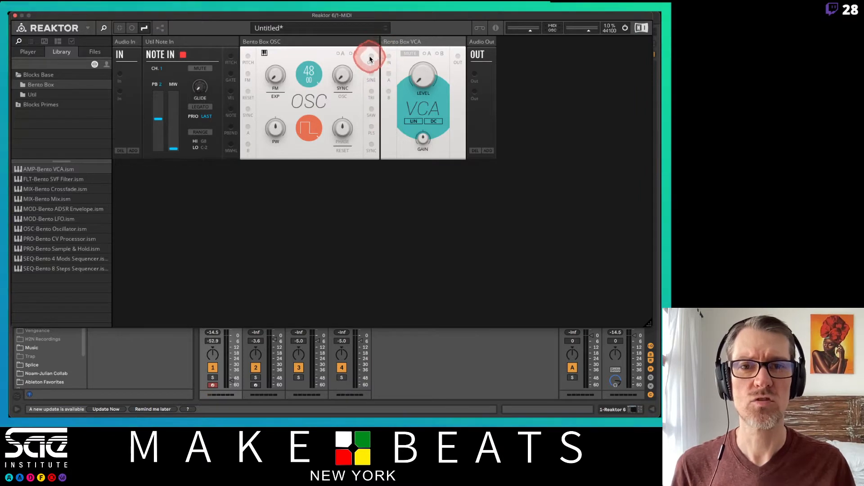
left_click_drag(371, 56, 389, 59)
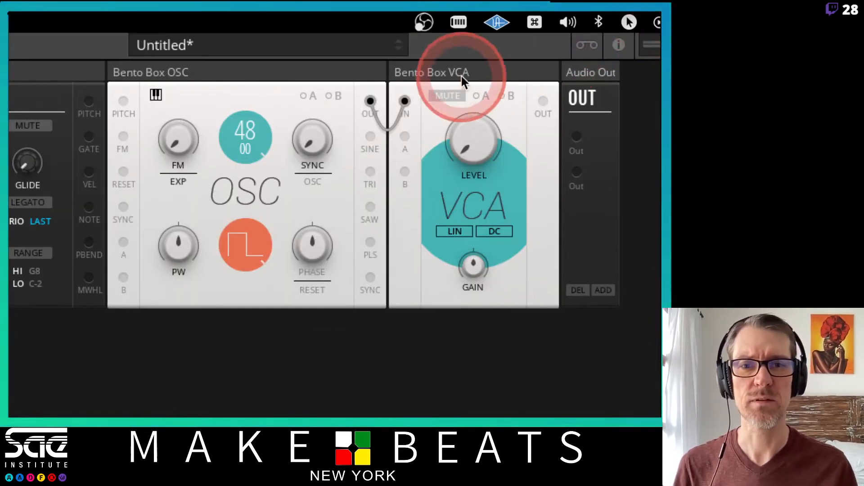
left_click_drag(367, 103, 404, 108)
left_click_drag(542, 102, 578, 139)
left_click_drag(542, 102, 577, 174)
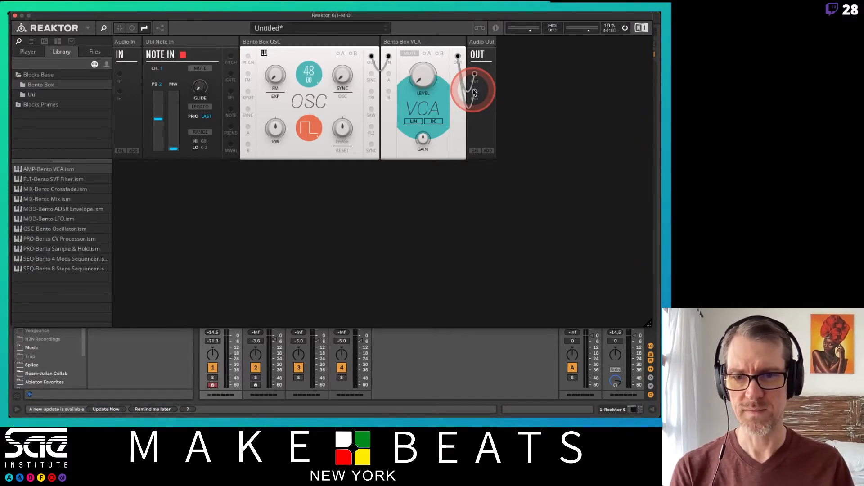
Set the Reaktor track volume to -9.0 dB and test the Bento Box VCA level, returning it to 0
left_click_drag(231, 358, 231, 352)
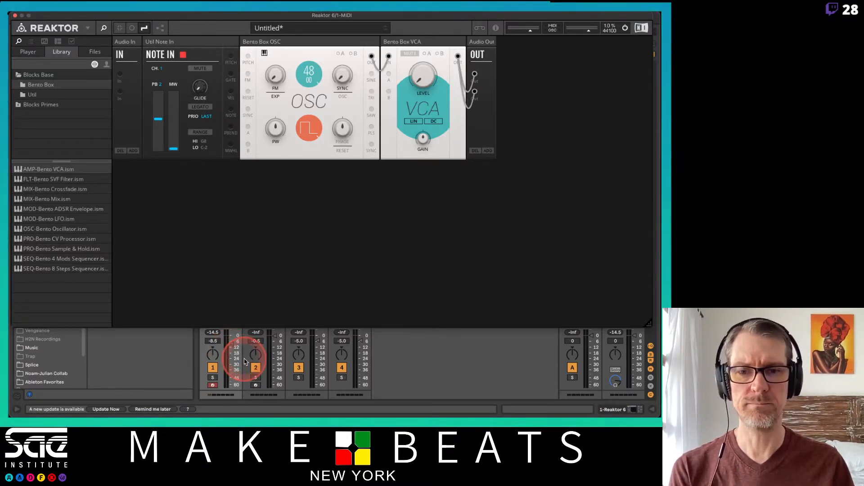
left_click(427, 77)
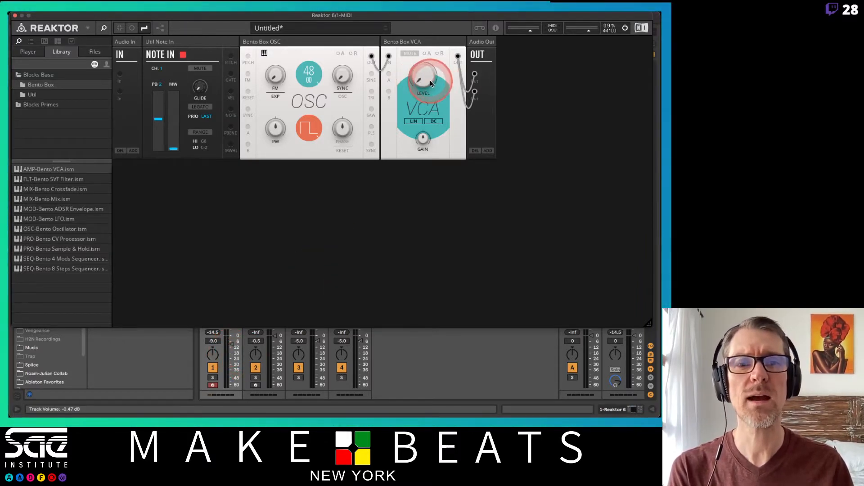
left_click_drag(431, 84, 428, 114)
left_click_drag(433, 76, 396, 150)
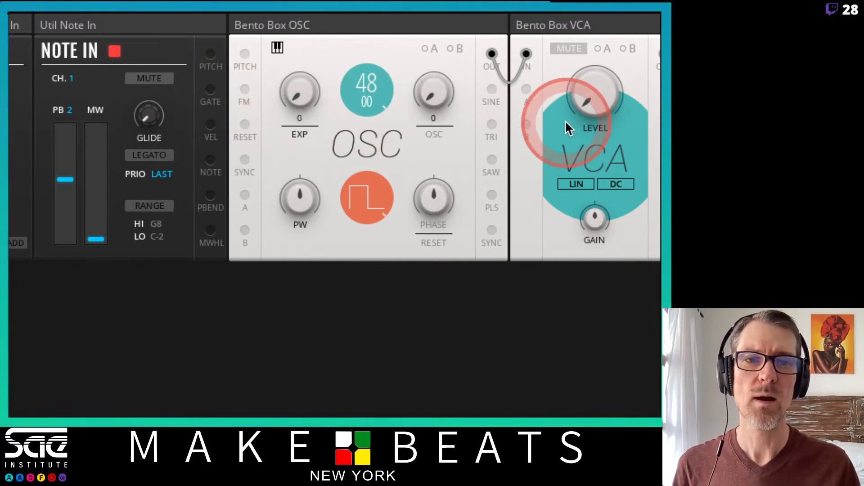
Patch the Note In gate output to the Bento Box VCA's A input and assign A to modulate the VCA level
scroll(624, 126, "right", 3)
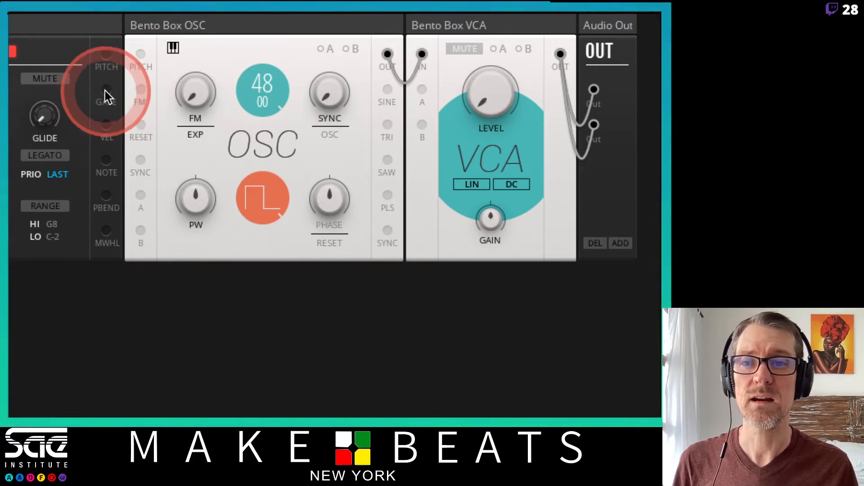
left_click_drag(105, 90, 423, 92)
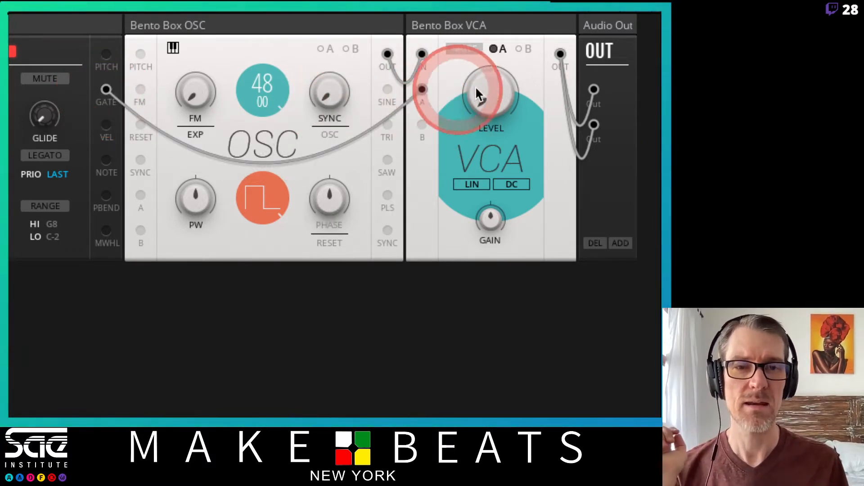
left_click(499, 48)
left_click(520, 101)
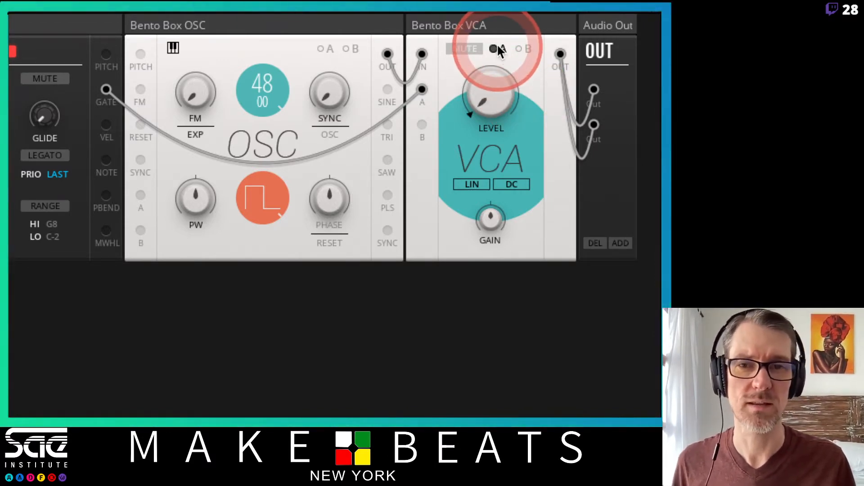
Reset the Bento Box OSC pitch to 0.00 and patch the Note In pitch output to the oscillator's pitch input
double_click(270, 80)
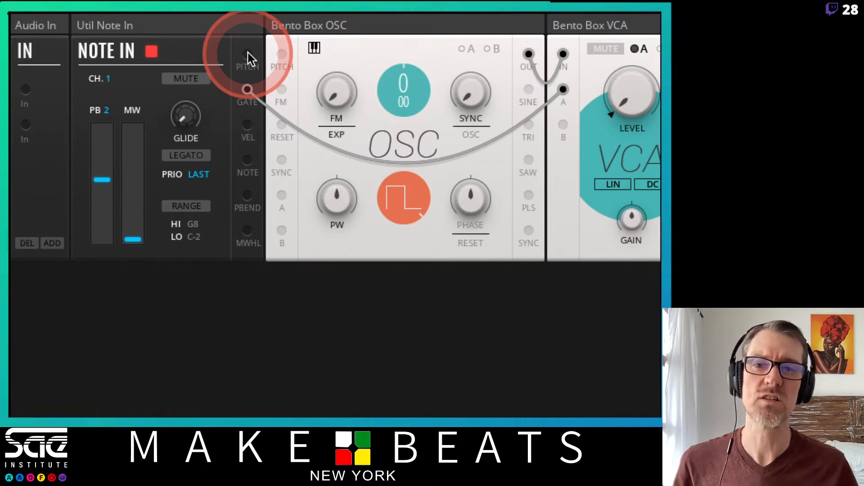
left_click_drag(247, 52, 287, 50)
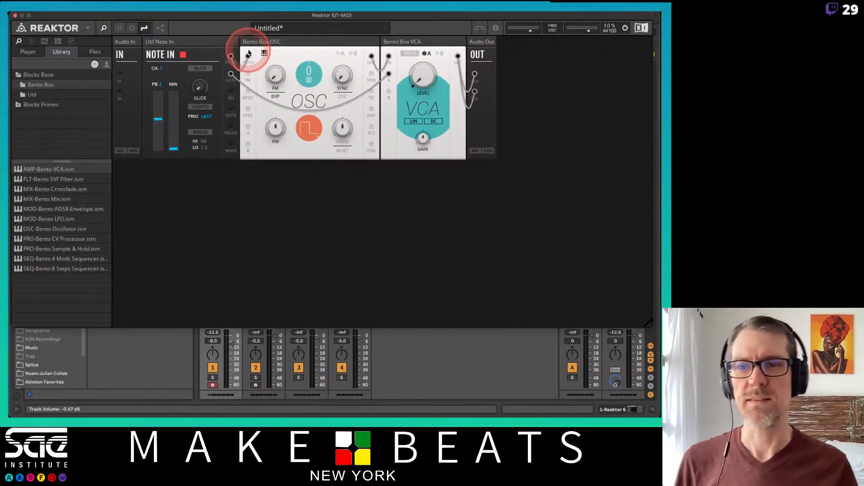
Move the Reaktor window aside to reveal Ableton Live's session and close the Reaktor window
left_click_drag(226, 18, 495, 148)
left_click(234, 222)
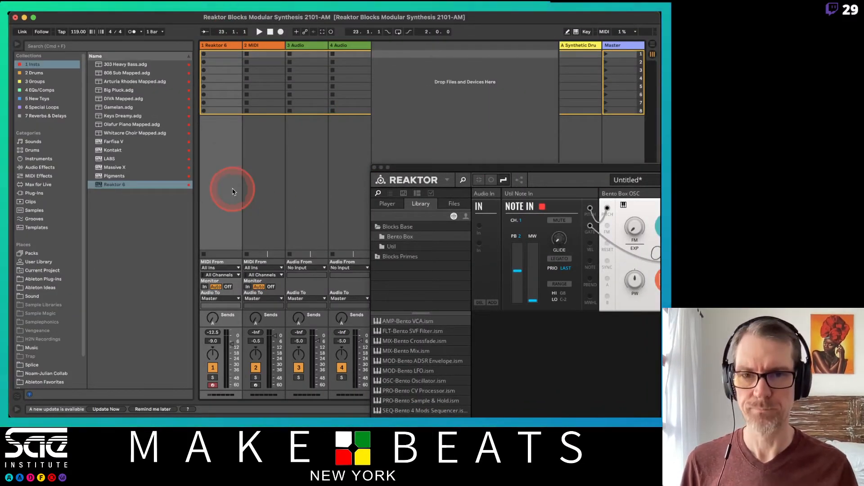
left_click(374, 166)
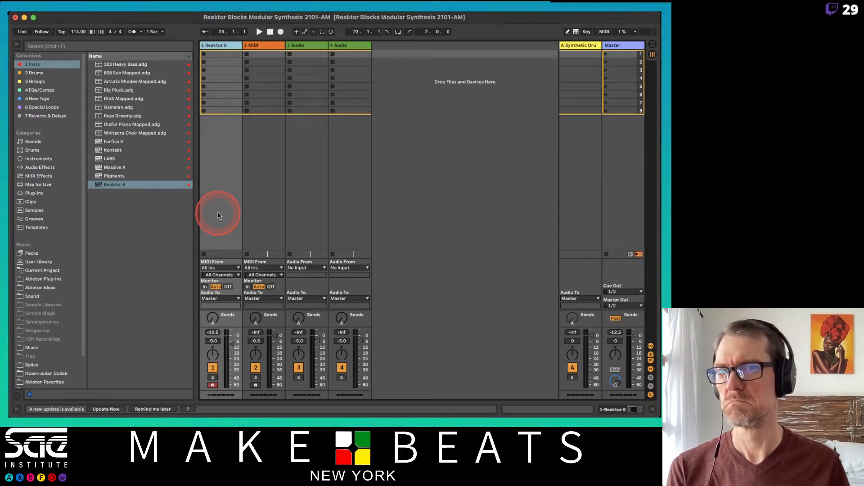
Select the Reaktor 6 track and set its volume to -10.7 dB
left_click(169, 252)
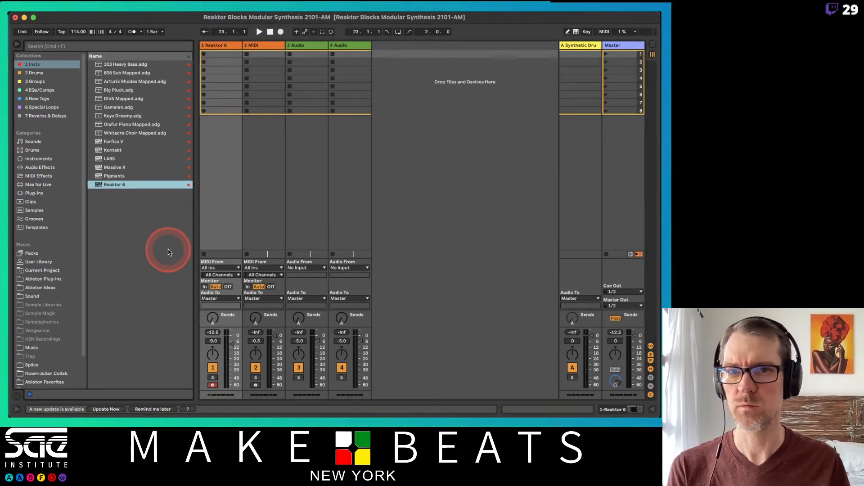
left_click(225, 46)
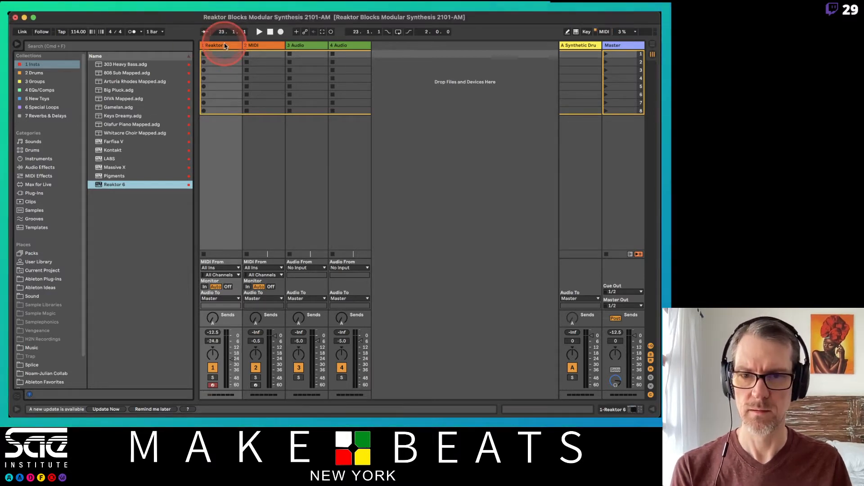
left_click_drag(236, 365, 237, 363)
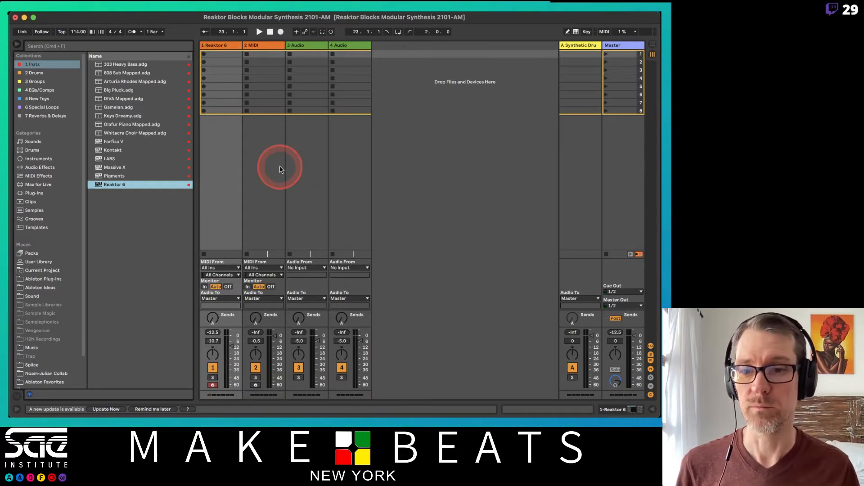
Reopen the Reaktor 6 editor from the track's device chain and place its window over Live's title bar
double_click(216, 44)
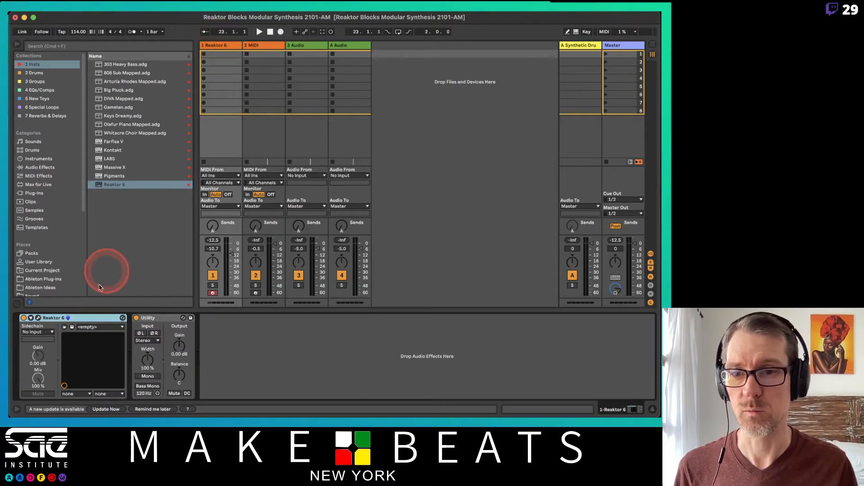
left_click(39, 318)
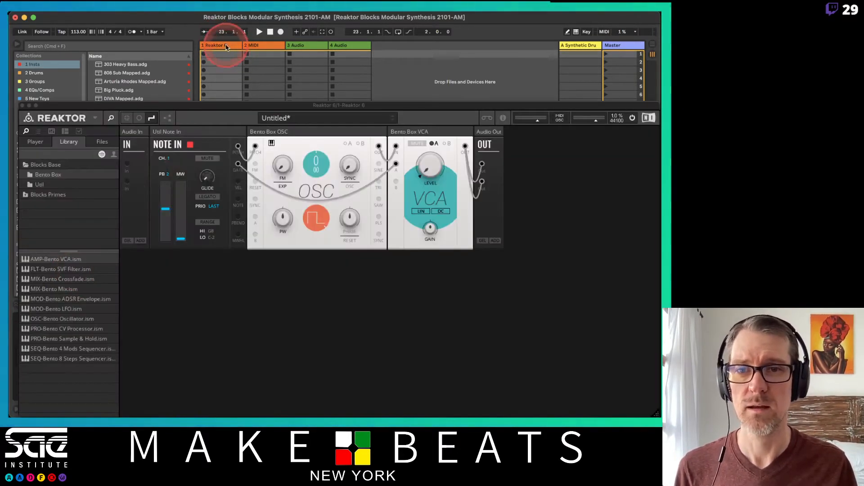
left_click_drag(218, 105, 213, 15)
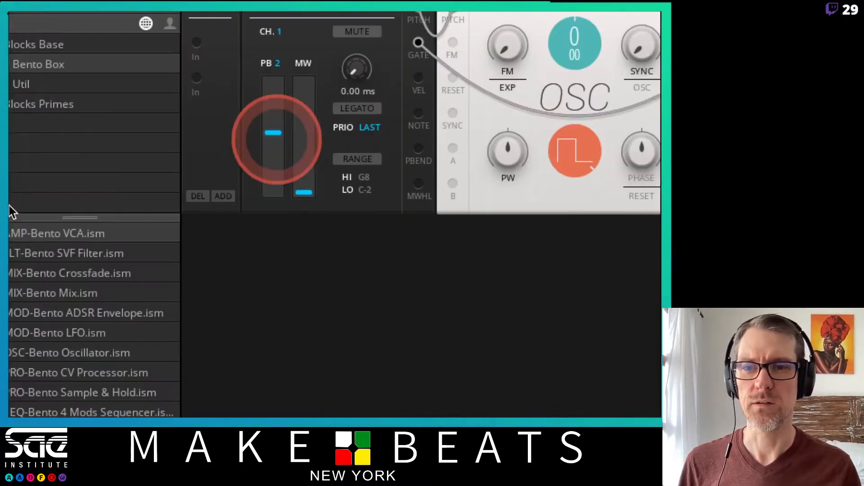
Insert a Bento SVF Filter between oscillator and VCA, replacing their direct wire with OSC Out to SVF In and SVF Out to VCA In
left_click_drag(88, 255, 522, 80)
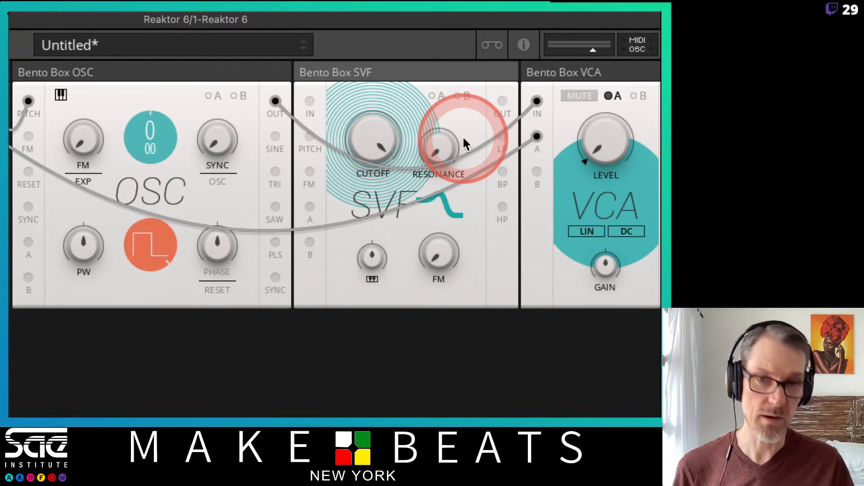
double_click(536, 104)
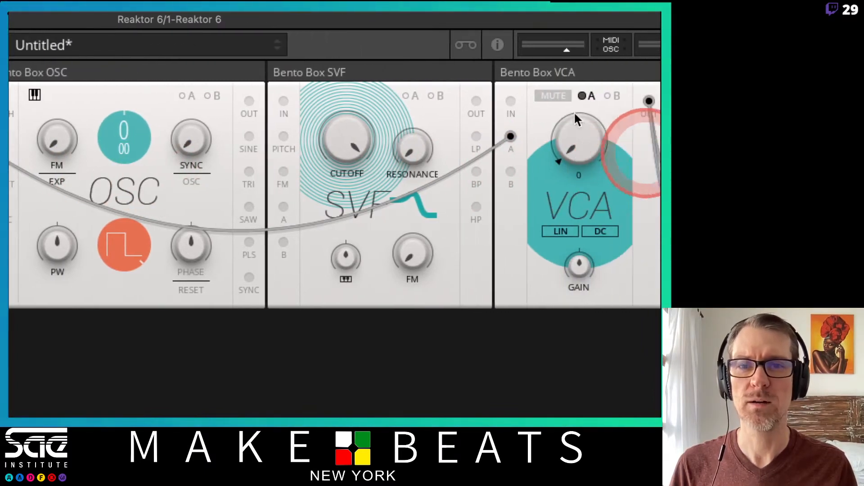
left_click_drag(249, 100, 284, 101)
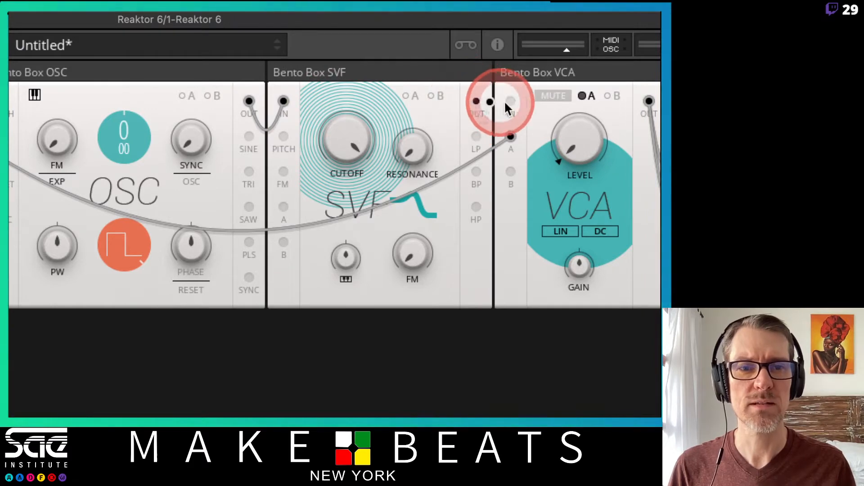
left_click_drag(515, 99, 470, 112)
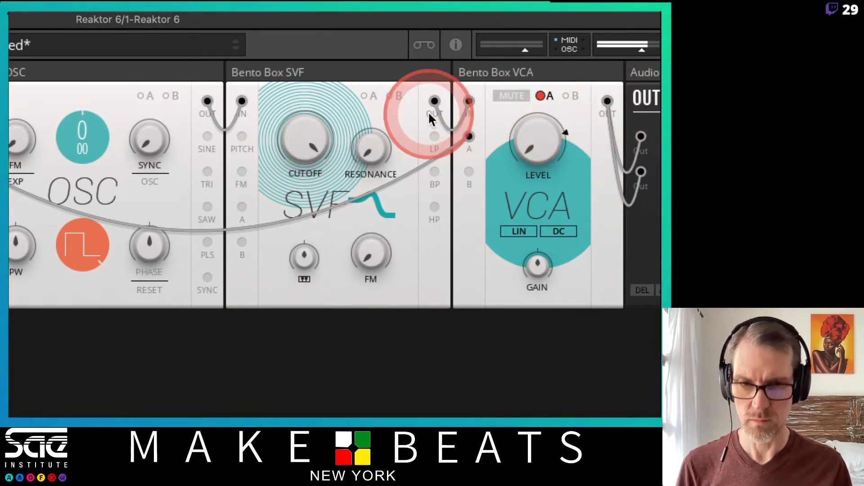
Sweep the Bento Box SVF cutoff down and back up while raising the resonance to 78.9
left_click(311, 136)
left_click_drag(311, 136, 309, 206)
left_click(371, 152)
left_click_drag(371, 153, 343, 98)
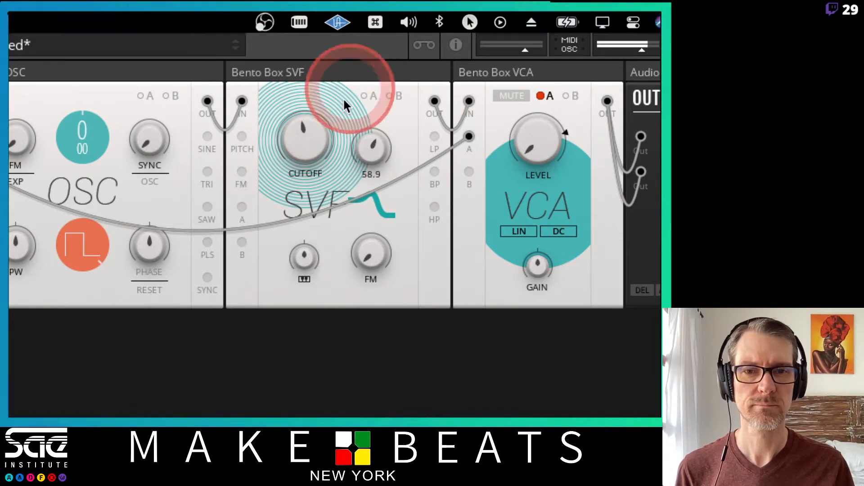
left_click_drag(302, 135, 298, 55)
left_click_drag(365, 140, 367, 98)
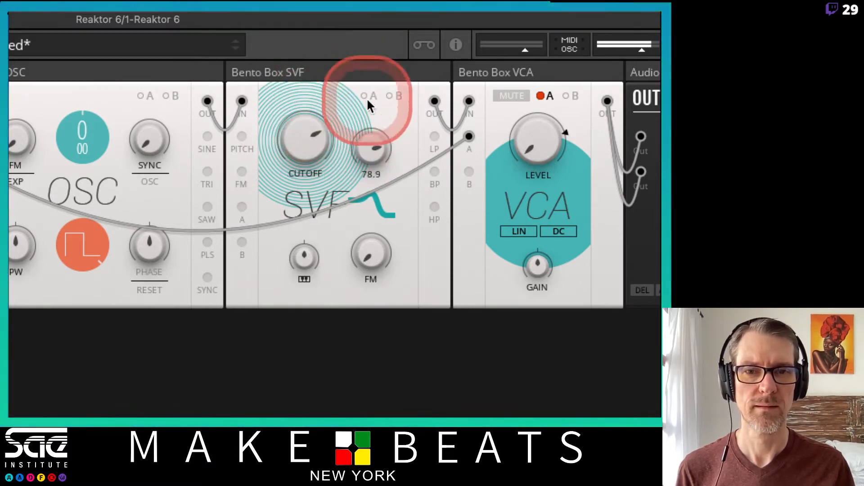
Lower the Bento Box SVF cutoff to about 100 Hz and turn its resonance down to minimum
left_click_drag(297, 135, 308, 247)
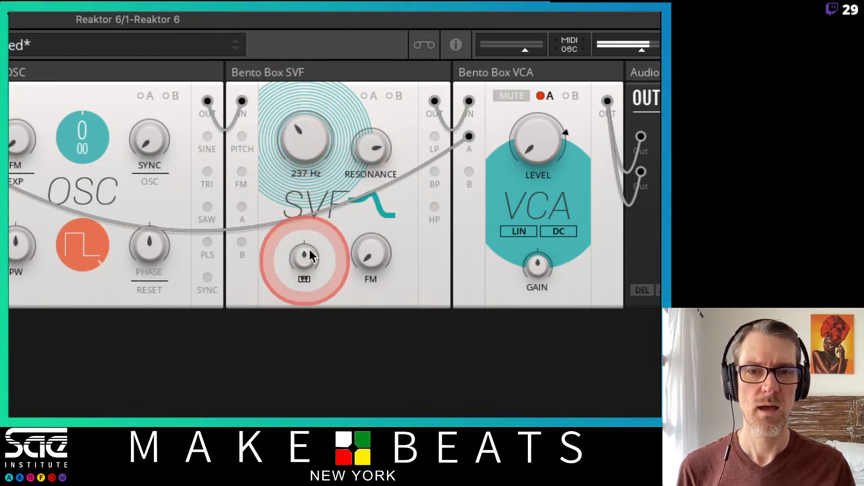
left_click_drag(368, 150, 337, 305)
left_click_drag(301, 150, 305, 180)
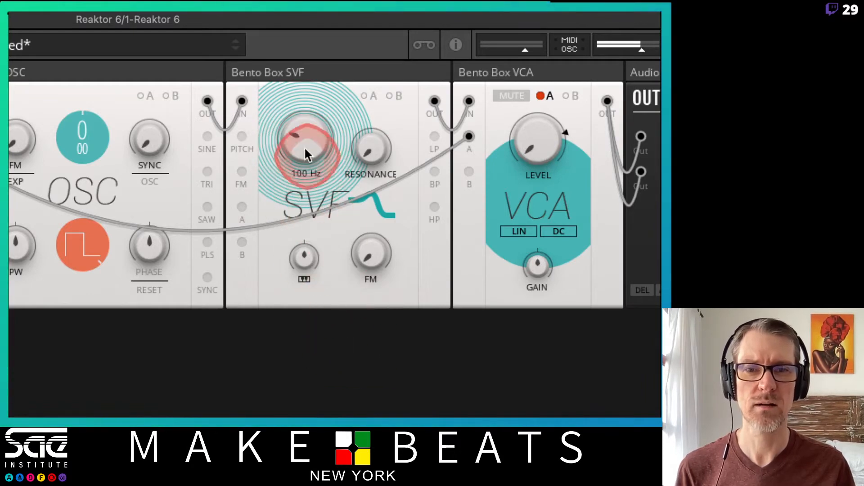
Switch the Bento Box SVF to band-pass and sweep its cutoff up to 1.54 kHz
left_click_drag(313, 143, 363, 118)
left_click(363, 209)
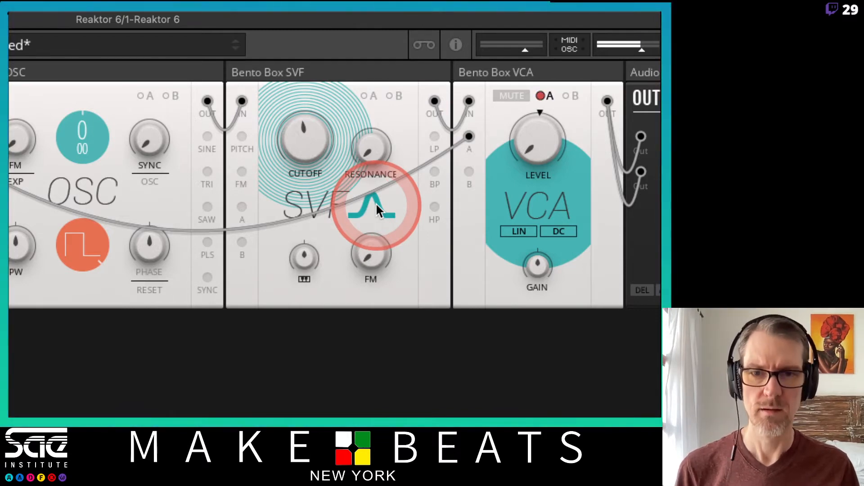
left_click(375, 202)
left_click(375, 203)
left_click(375, 202)
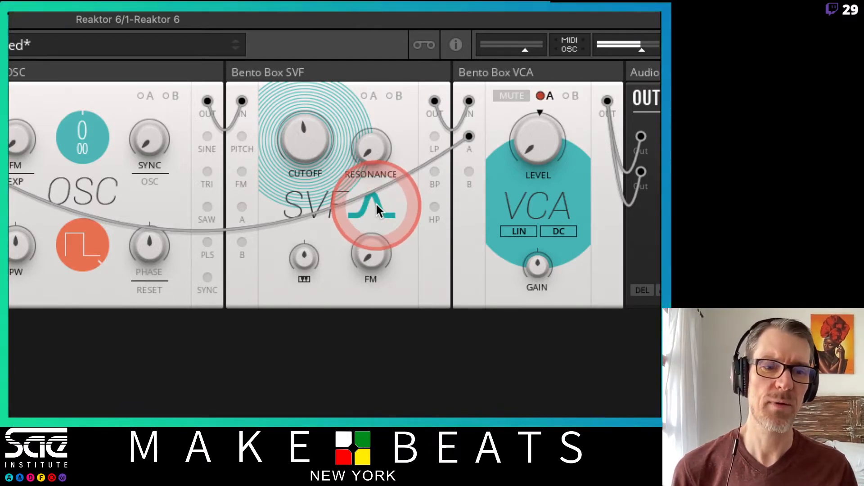
left_click(375, 203)
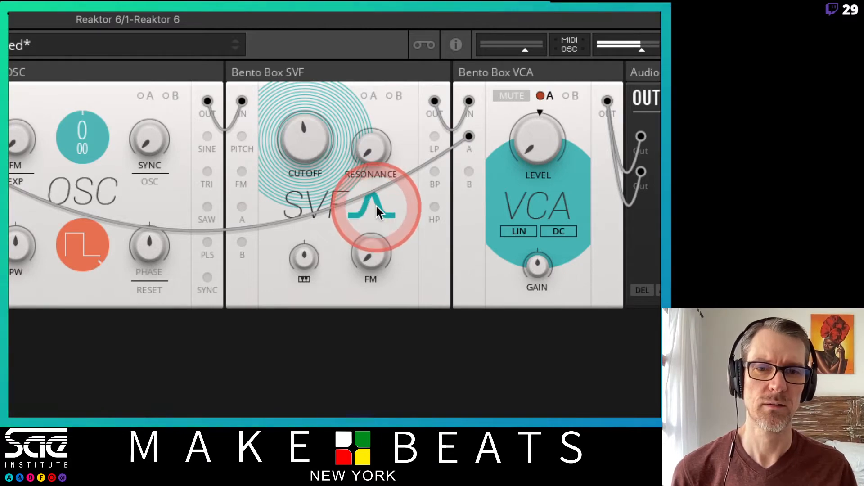
left_click_drag(316, 143, 274, 58)
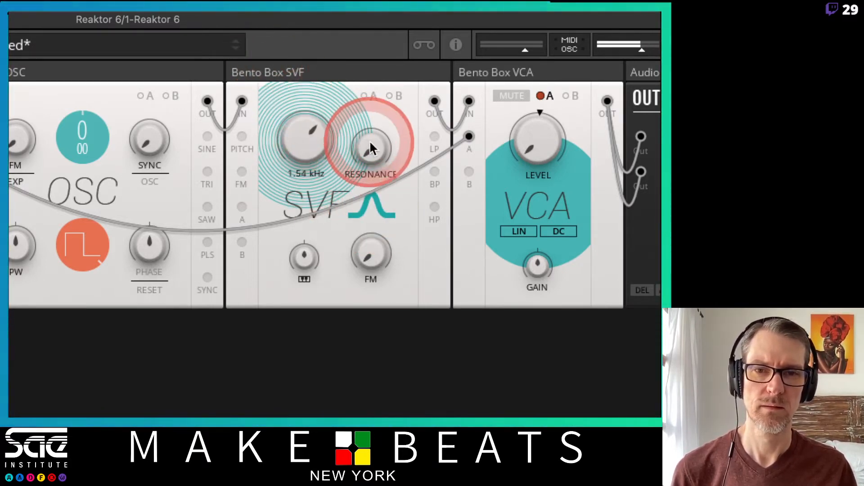
Raise the SVF resonance to 70.7, switch the filter to high-pass and sweep the cutoff down to 394 Hz
mouse_move(369, 139)
left_mouse_down()
mouse_move(375, 15)
mouse_move(368, 153)
mouse_move(368, 132)
left_mouse_up()
left_click_drag(306, 147, 288, 193)
left_click(363, 204)
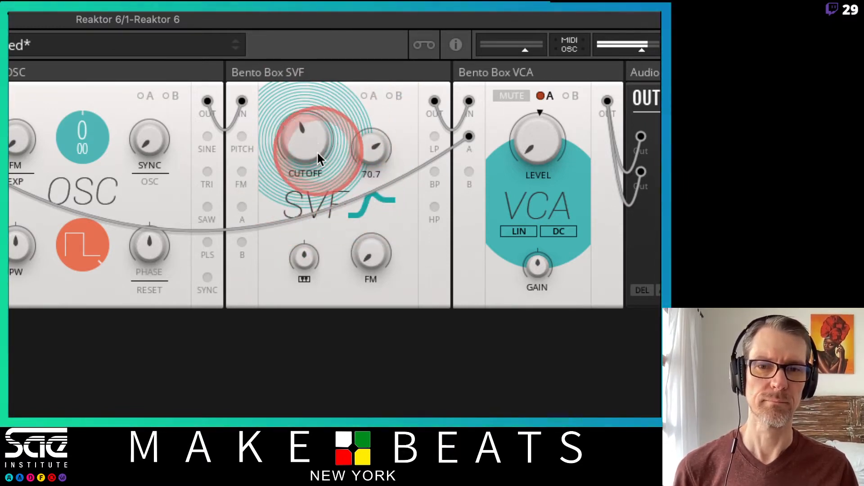
mouse_move(317, 151)
left_mouse_down()
mouse_move(334, 15)
mouse_move(324, 147)
left_mouse_up()
Turn the SVF resonance down to minimum and return the filter to low-pass mode
left_click(370, 145)
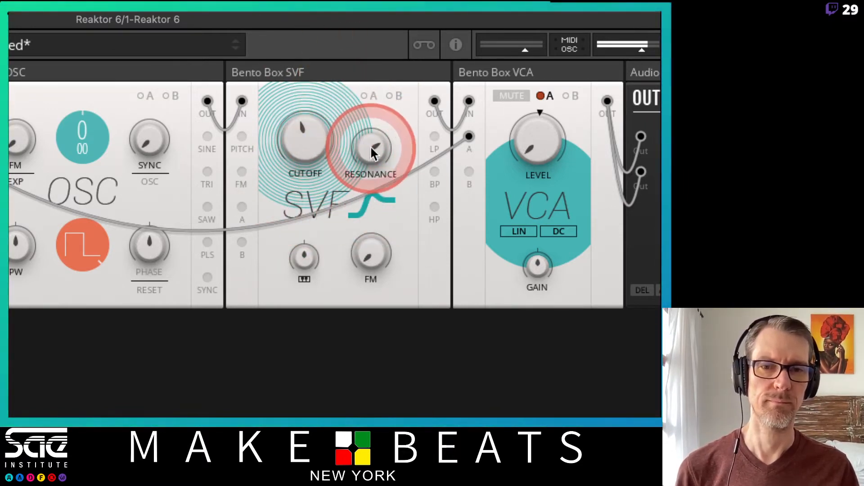
left_click(361, 182)
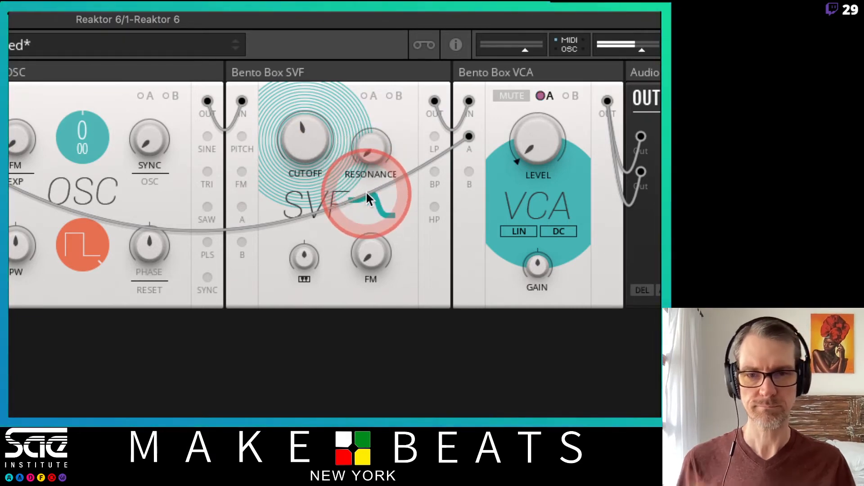
left_click(453, 157)
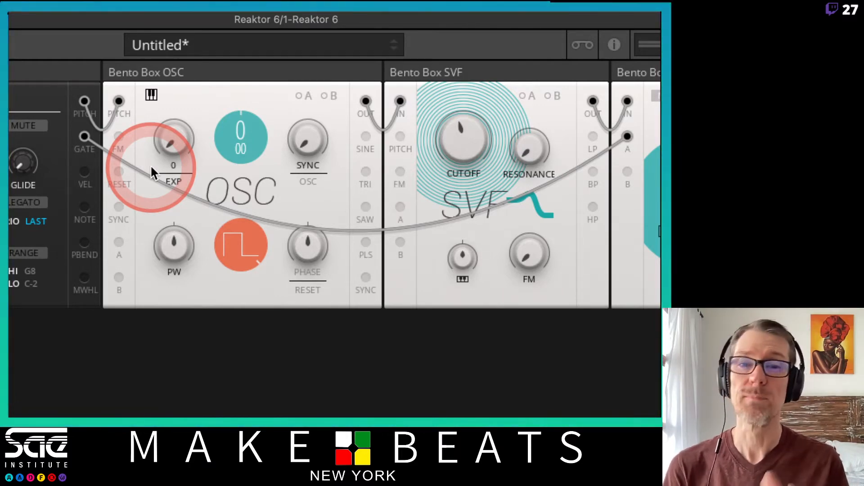
Morph the Bento Box OSC waveform from pulse through sawtooth and triangle, ending on sine
left_click(214, 166)
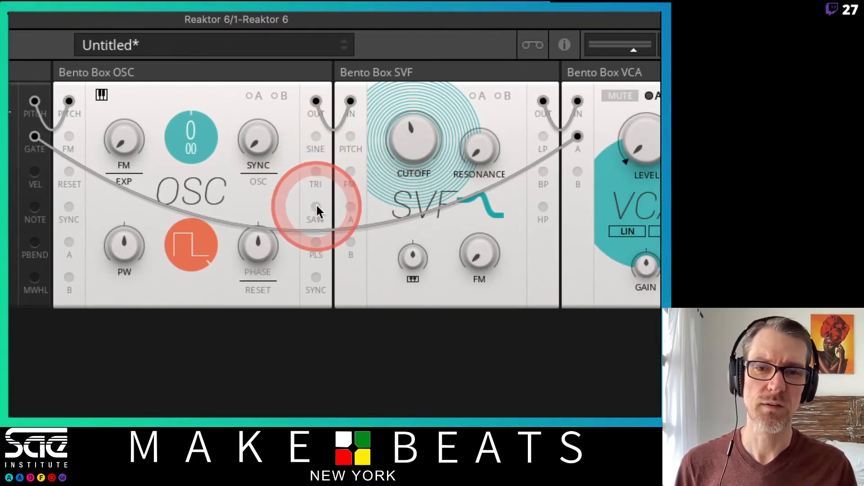
left_click(194, 237)
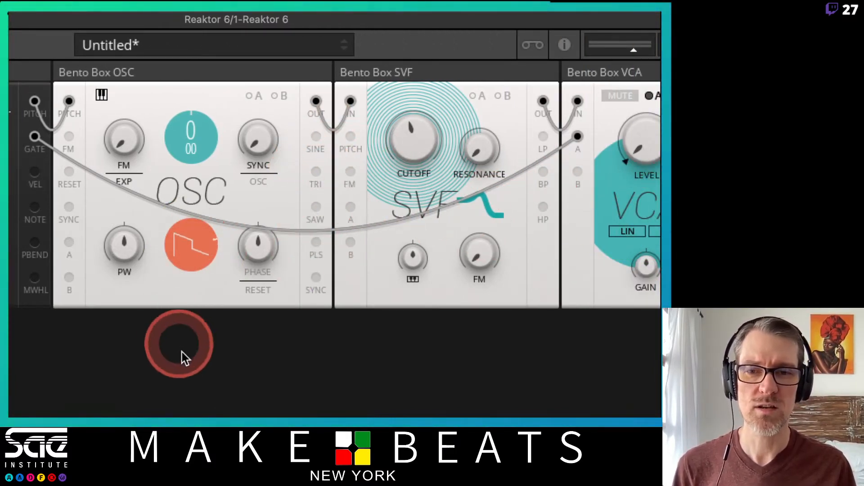
left_click(183, 244)
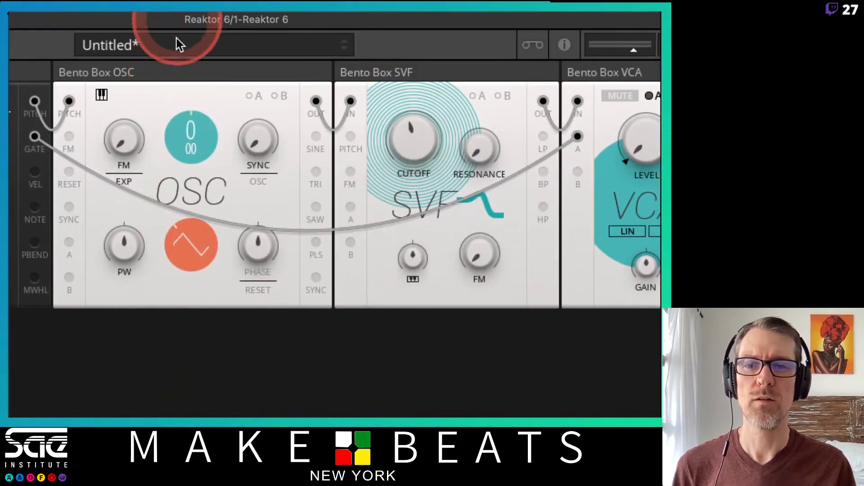
left_click(187, 247)
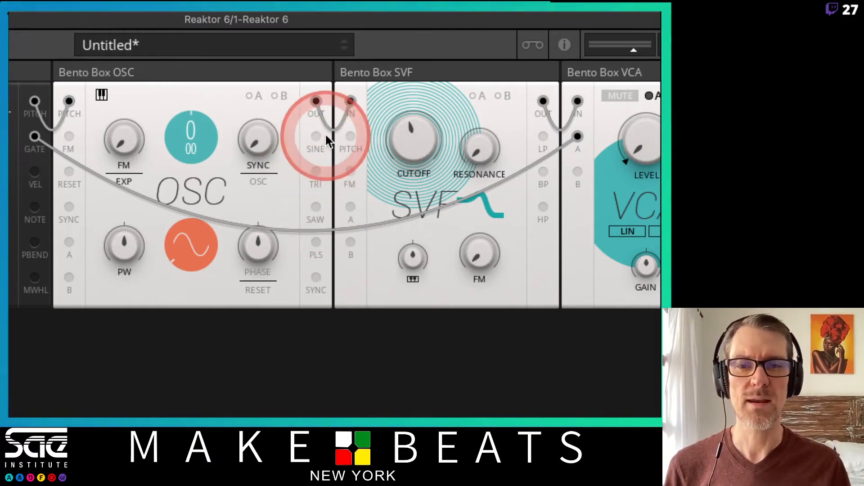
left_click(201, 266)
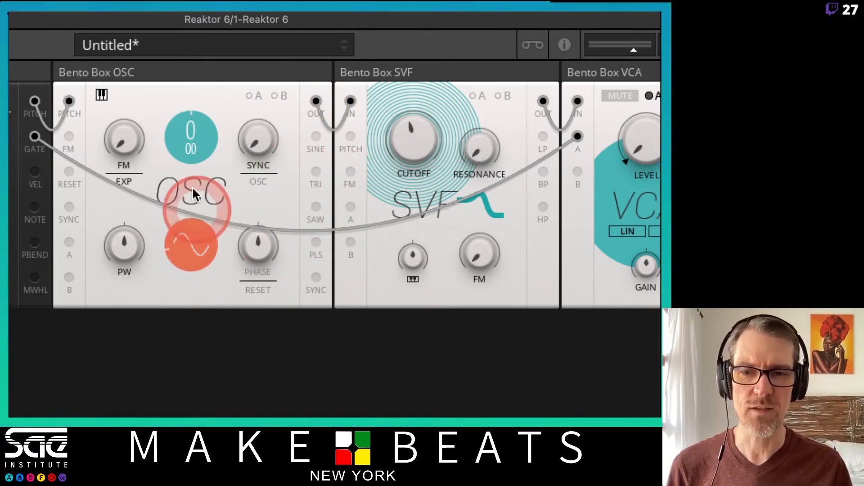
left_click_drag(167, 98, 163, 91)
left_click_drag(184, 248, 191, 288)
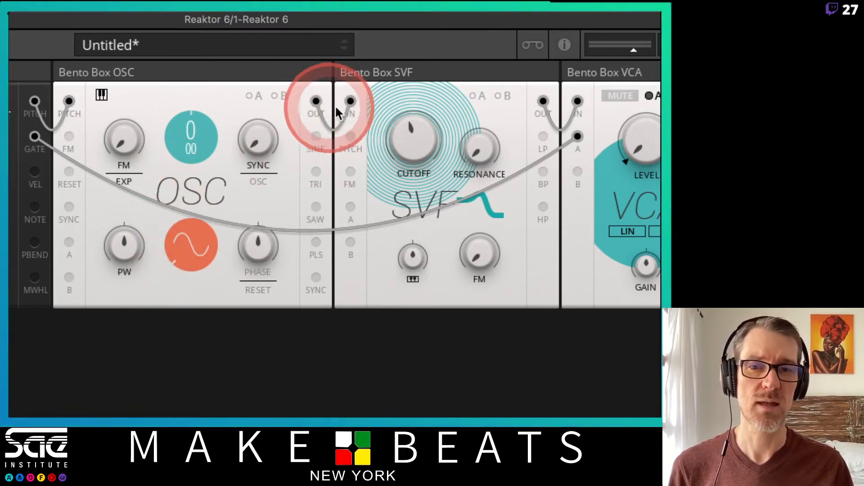
Try the OSC's TRI output as the SVF In source in place of OSC Out, and remove that wire
left_click_drag(364, 116, 354, 99)
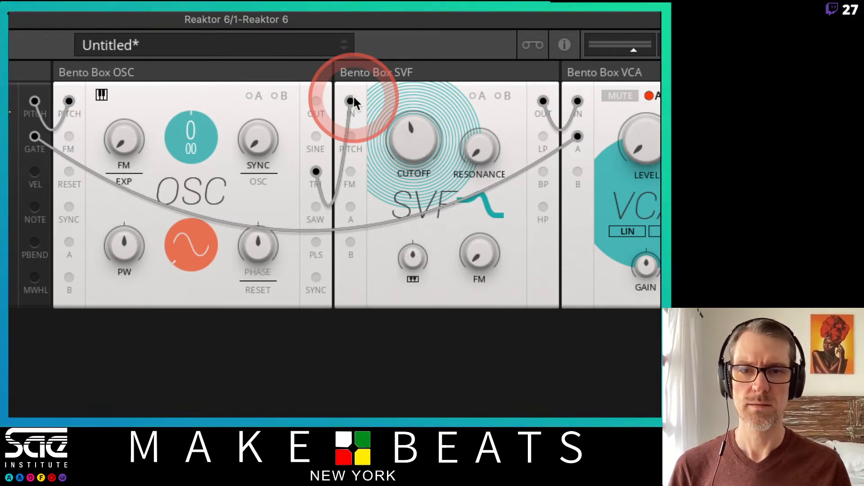
left_click_drag(351, 98, 376, 92)
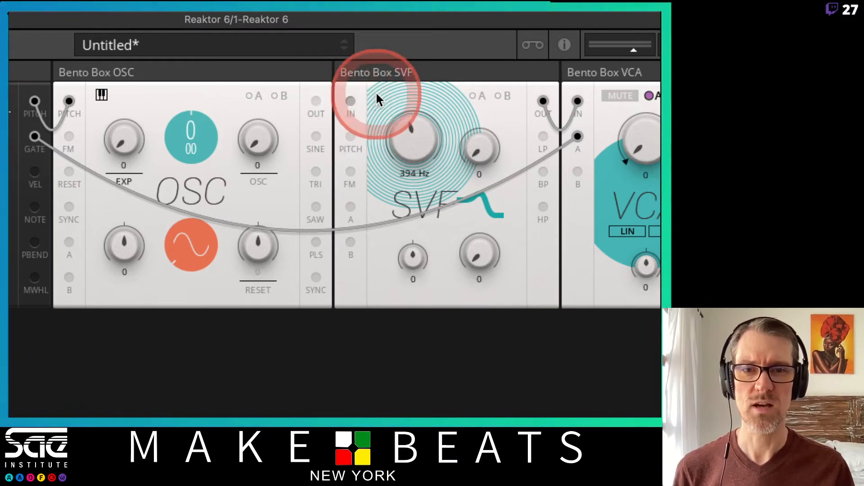
Wire the OSC's SAW output to the SVF In and open the filter cutoff to 16.7 kHz
left_click_drag(316, 207, 353, 100)
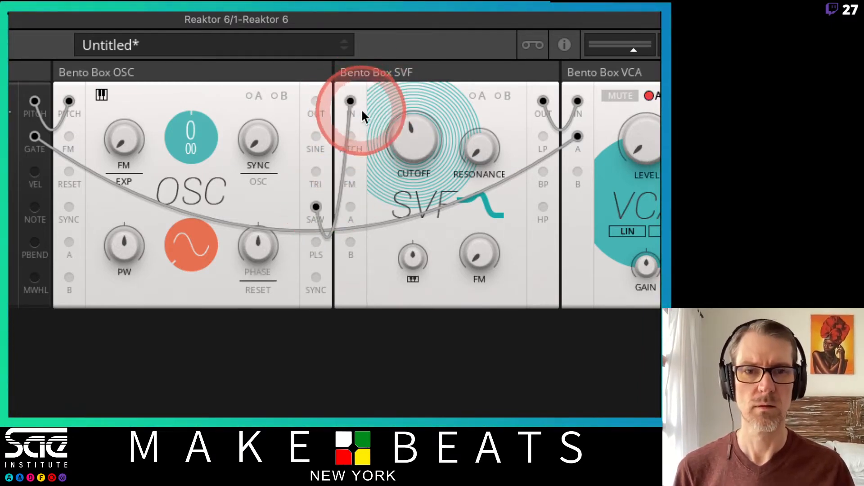
left_click_drag(416, 143, 382, 11)
left_click_drag(396, 108, 401, 49)
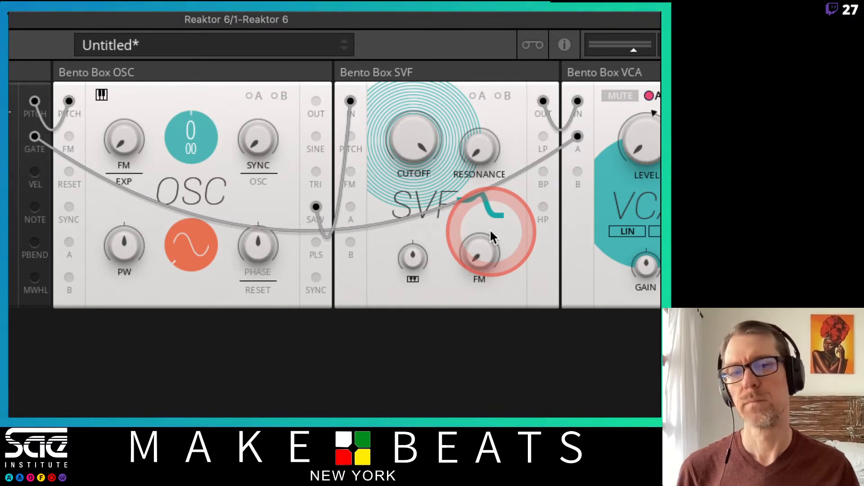
Replace the SAW wire with one from the OSC's PLS output to SVF In, and sweep the pulse width to 43 and down to -13
left_click(353, 98)
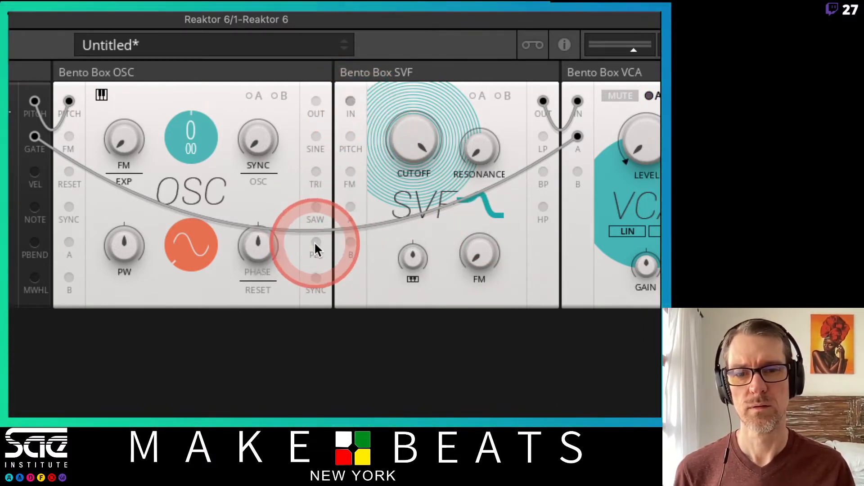
left_click_drag(316, 243, 354, 99)
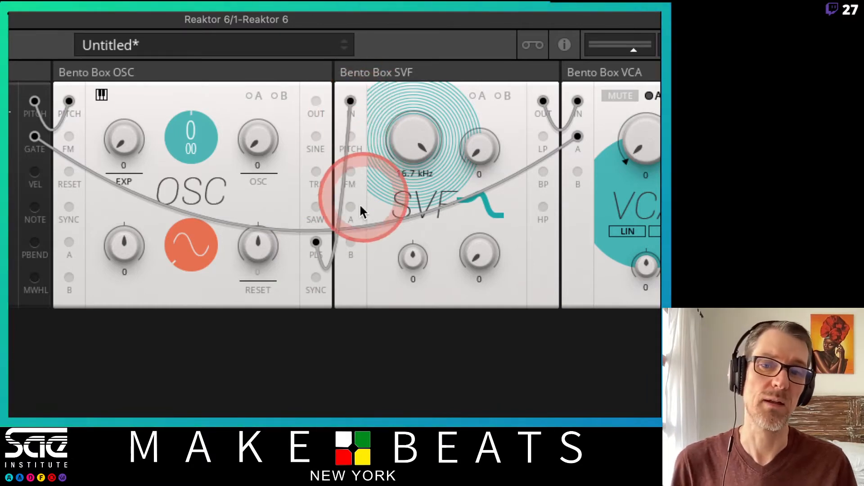
mouse_move(121, 244)
left_mouse_down()
mouse_move(130, 345)
mouse_move(132, 283)
mouse_move(120, 253)
left_mouse_up()
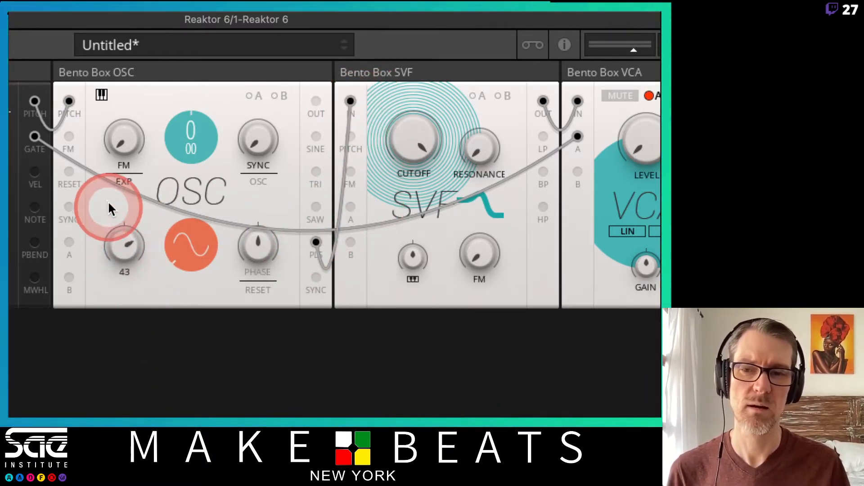
left_click_drag(108, 203, 126, 264)
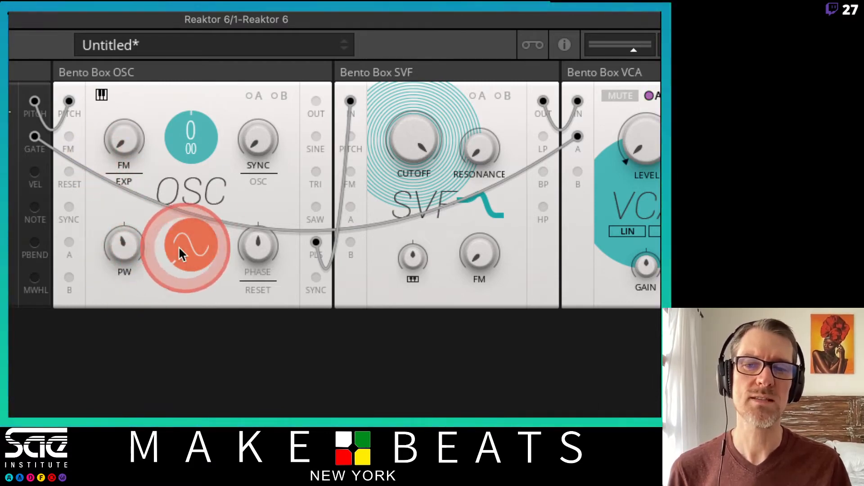
Morph the OSC waveform selector away from sine and back while the PLS output feeds the filter
left_click(179, 252)
left_click(174, 69)
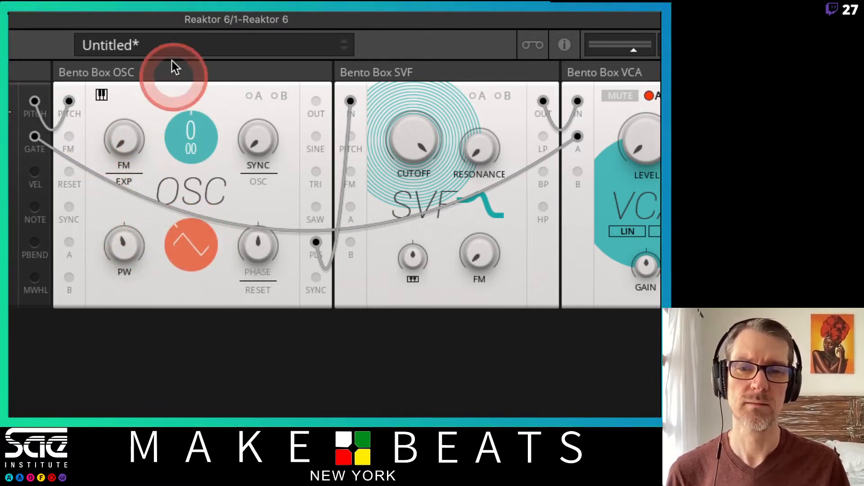
left_click_drag(171, 61, 176, 201)
left_click_drag(179, 244, 228, 282)
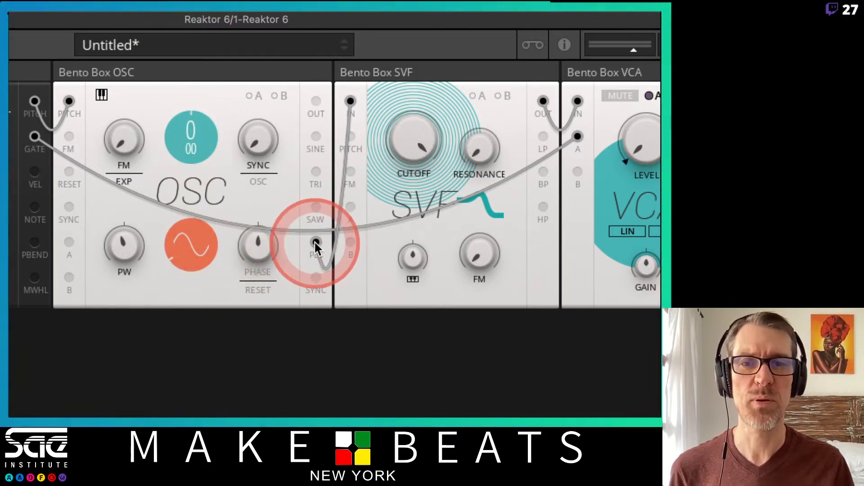
Replace the PLS wire with OSC Out to SVF In and morph the oscillator waveform from sine towards triangle and pulse
left_click_drag(351, 100, 394, 88)
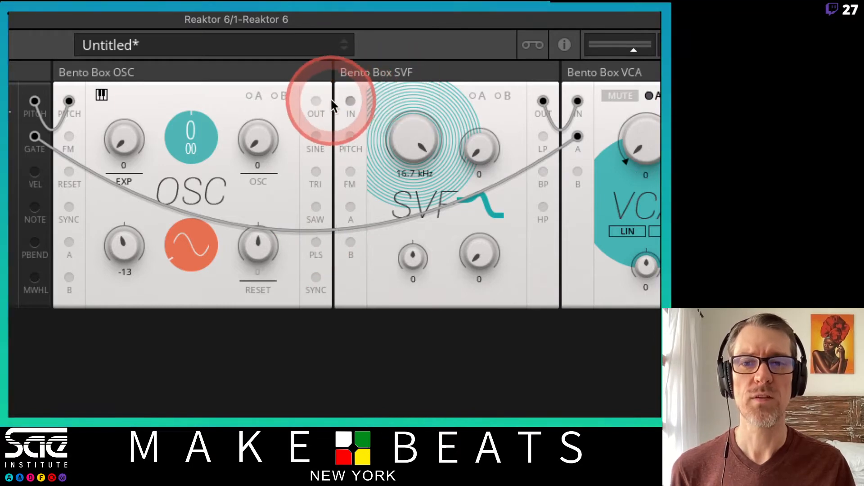
left_click_drag(316, 101, 350, 100)
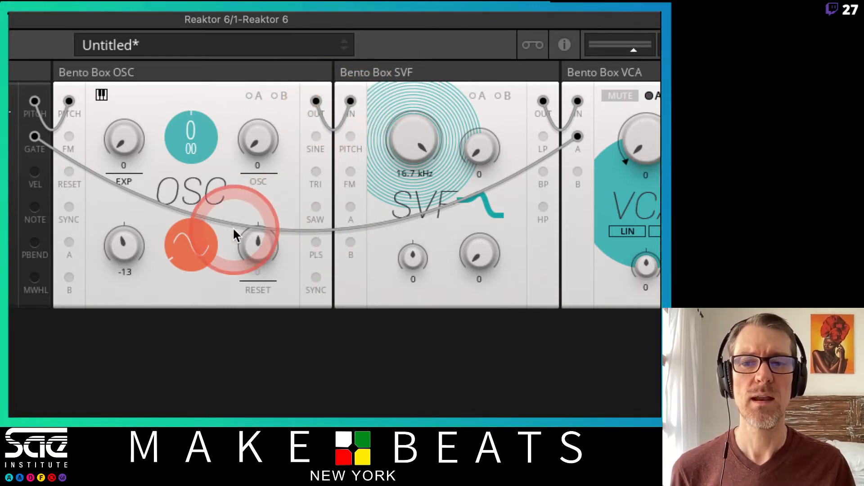
left_click(198, 249)
left_click(185, 113)
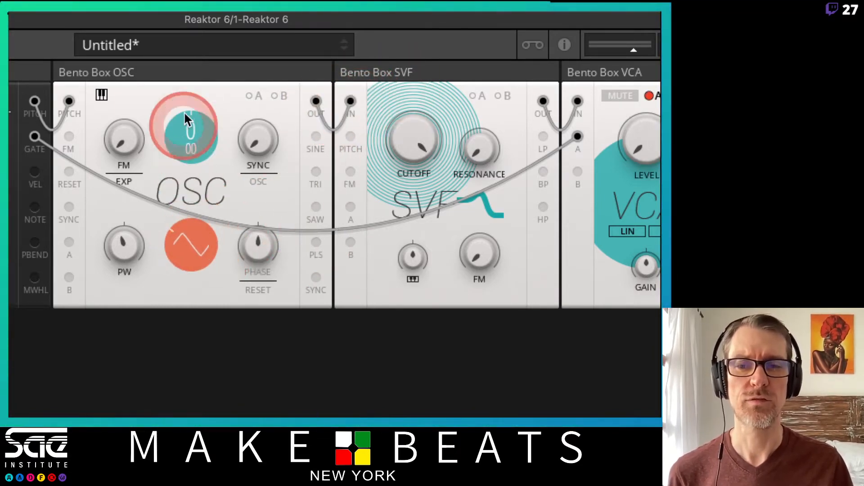
left_click(189, 245)
left_click(189, 250)
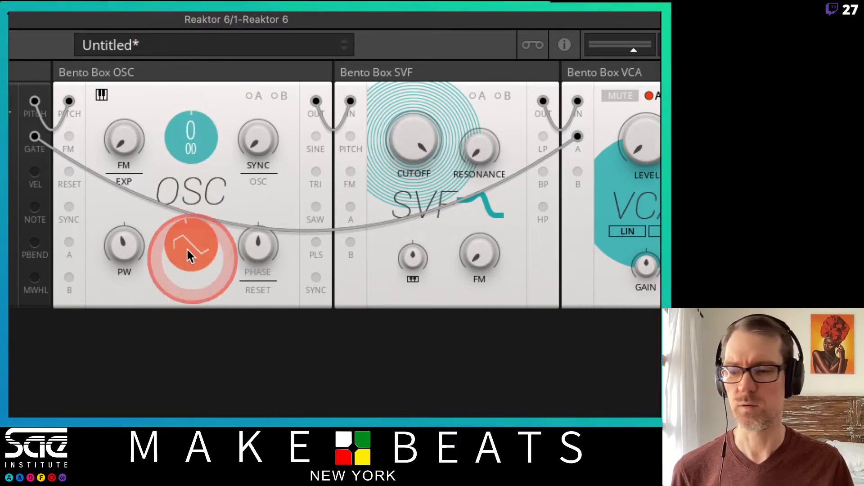
Start MIDI & OSC Learn for the oscillator's waveform control
right_click(185, 243)
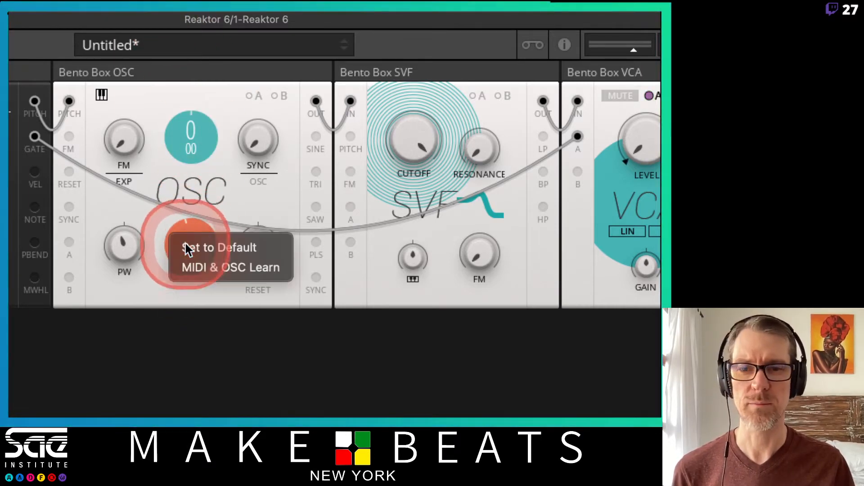
left_click(227, 269)
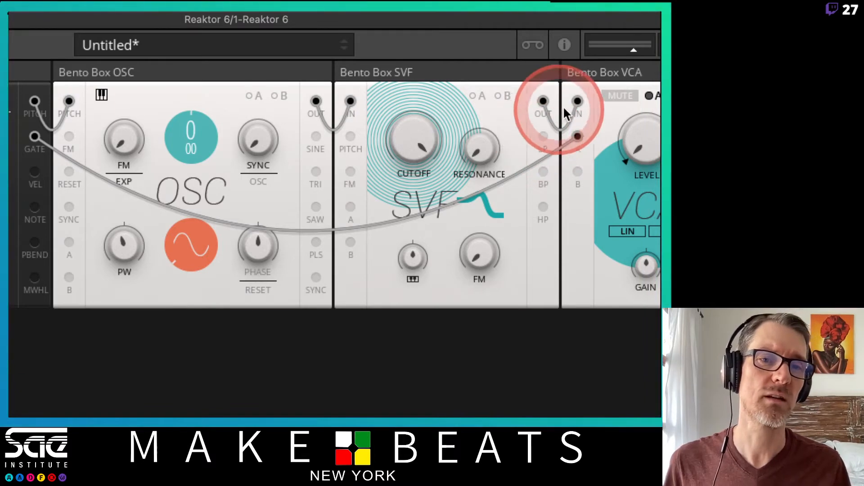
Rewire the VCA In to the SVF's LP output and cycle the filter mode selector, ending on band-pass
left_click_drag(577, 101, 590, 89)
left_click_drag(543, 137, 583, 100)
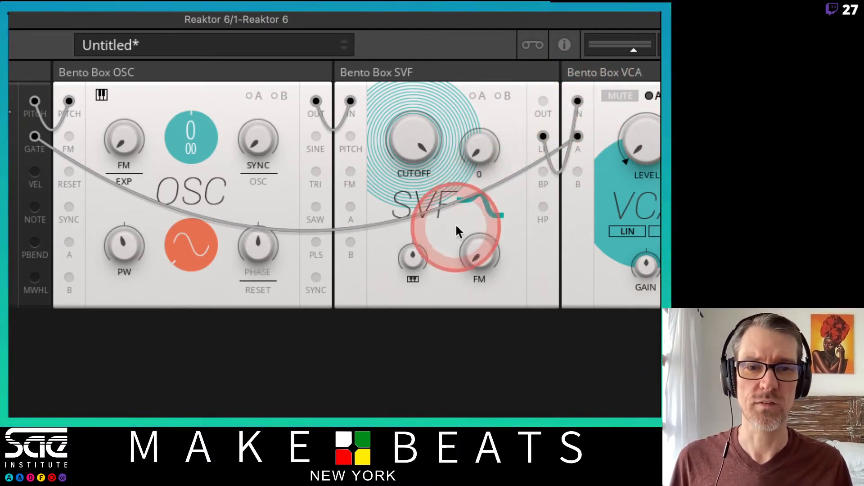
left_click(482, 196)
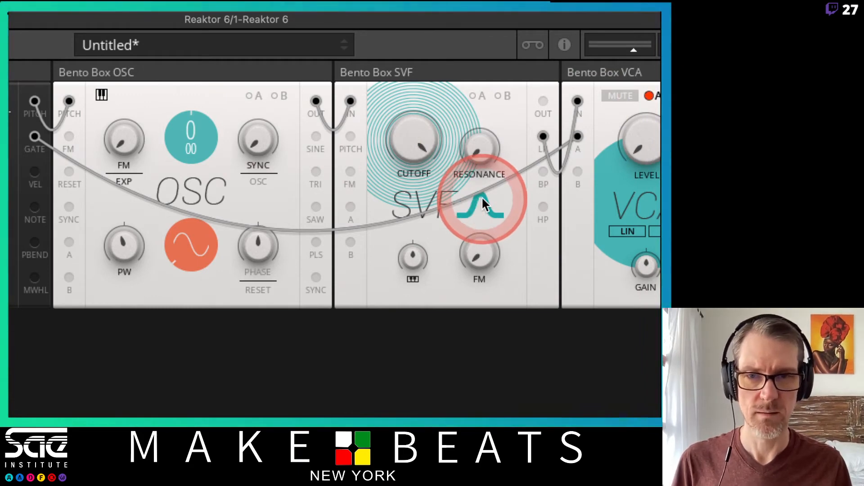
left_click(482, 196)
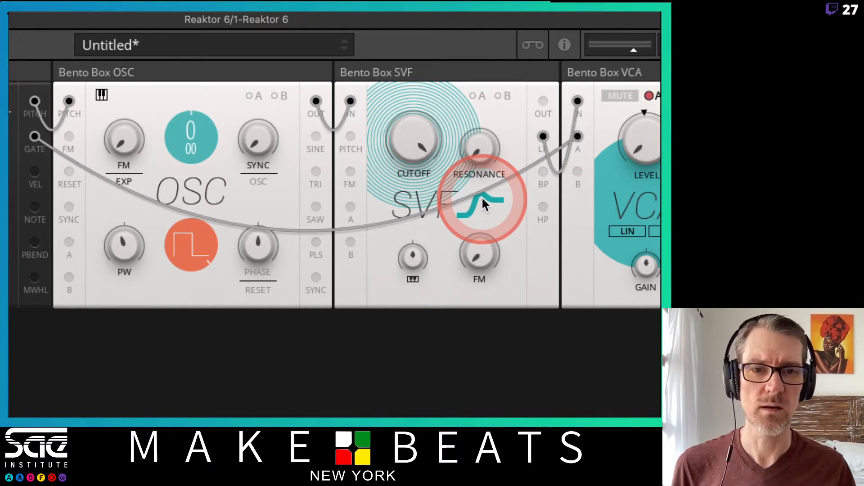
left_click(482, 201)
left_click(482, 201)
left_click(482, 200)
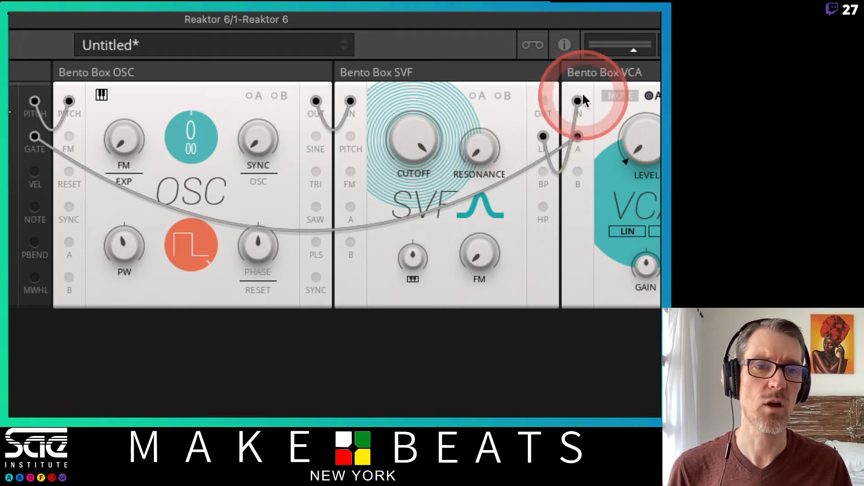
Replace the LP wire with one from the SVF's main Out to the VCA In
left_click_drag(580, 95, 602, 80)
left_click_drag(545, 101, 577, 100)
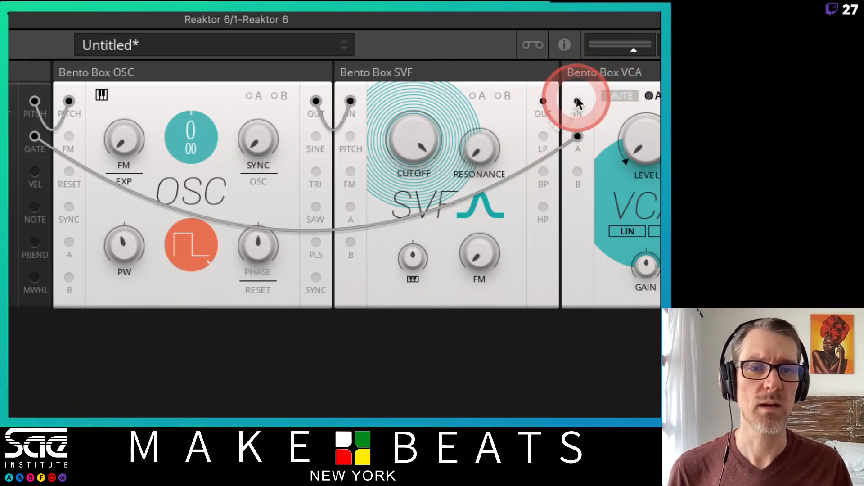
Cycle the SVF through its filter modes, ending on low-pass, and sweep the oscillator's waveform control, leaving it on pulse
left_click(482, 207)
left_click(482, 206)
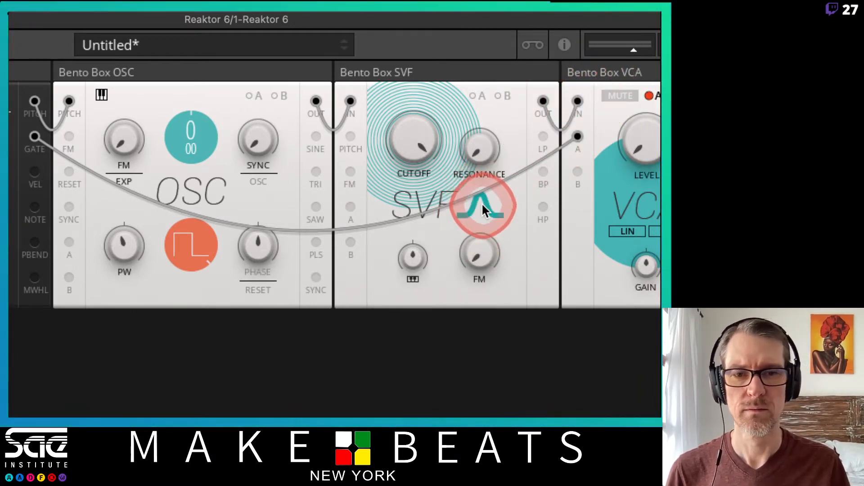
left_click(482, 206)
left_click(482, 206)
left_click(482, 206)
left_click(482, 206)
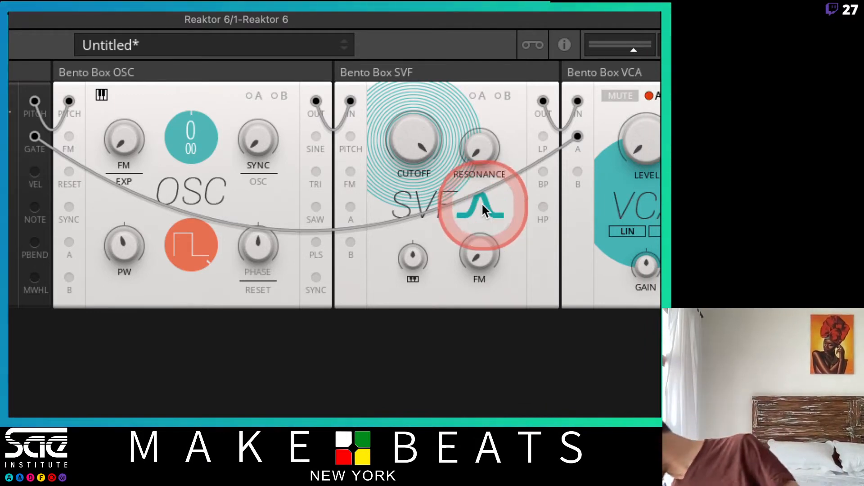
left_click(482, 206)
left_click(482, 205)
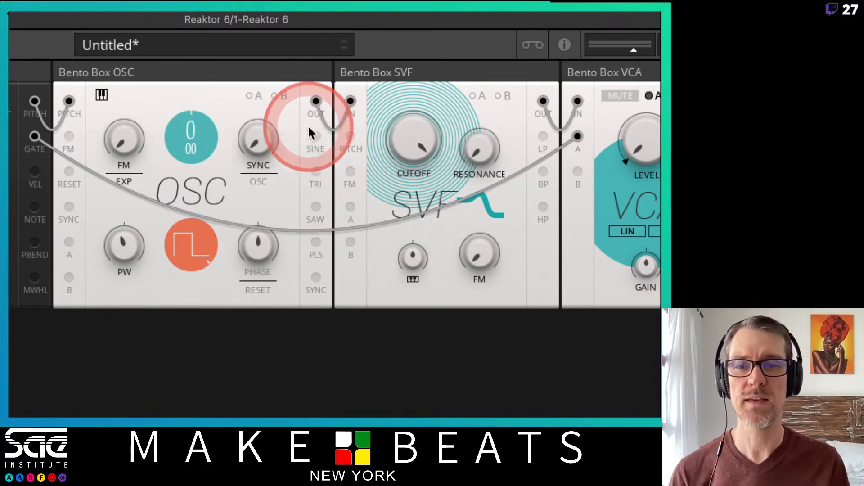
left_click_drag(195, 226, 189, 267)
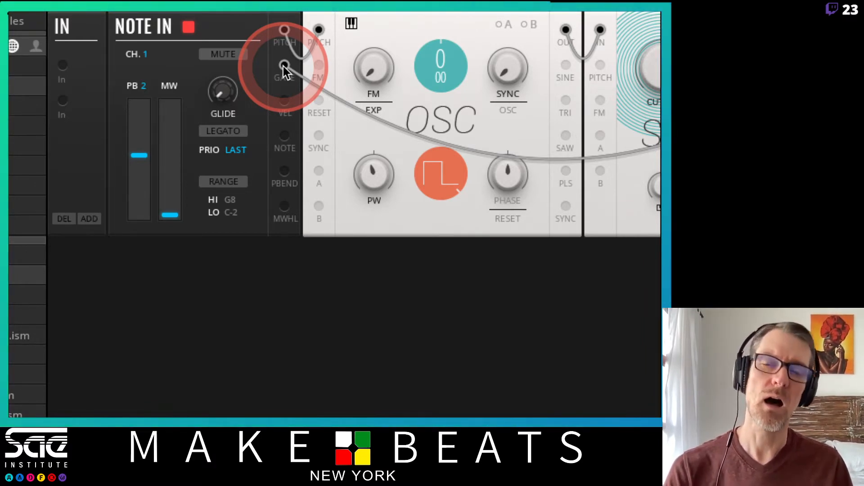
Reroute the Note In Gate wire to the VCA's B input with modulation B selected, and return the wire to input A
left_click_drag(283, 66, 417, 64)
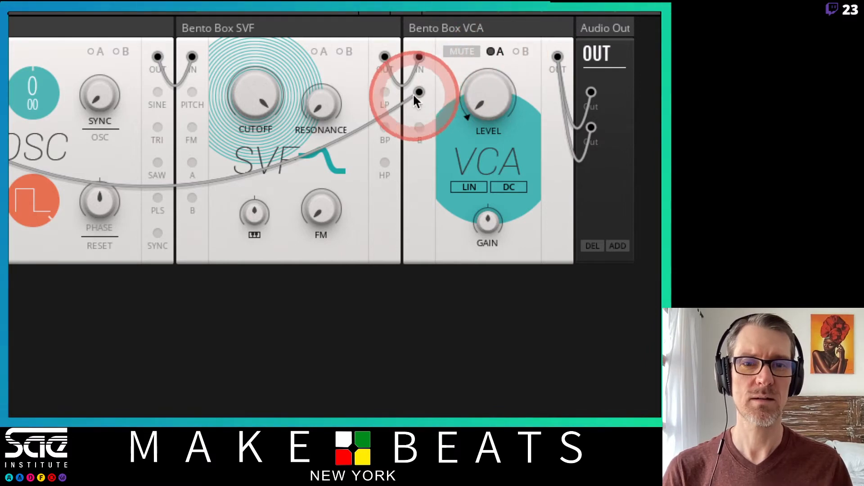
left_click_drag(421, 128, 420, 129)
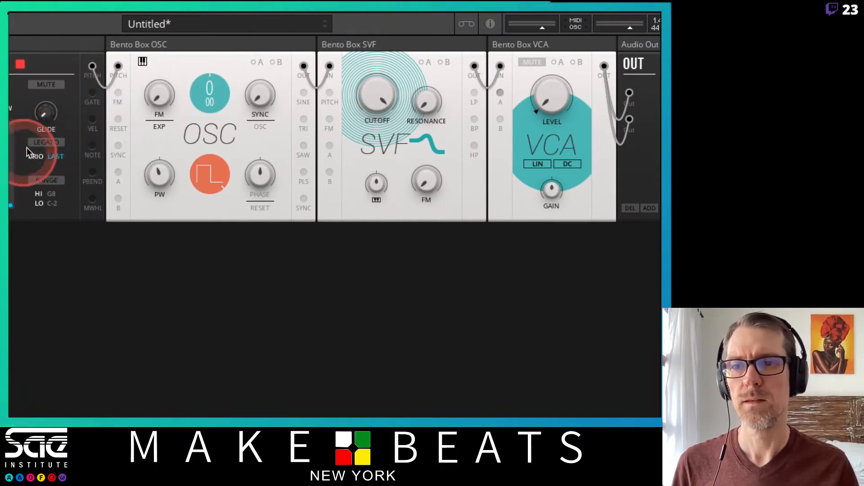
left_click_drag(92, 94, 506, 121)
left_click(575, 62)
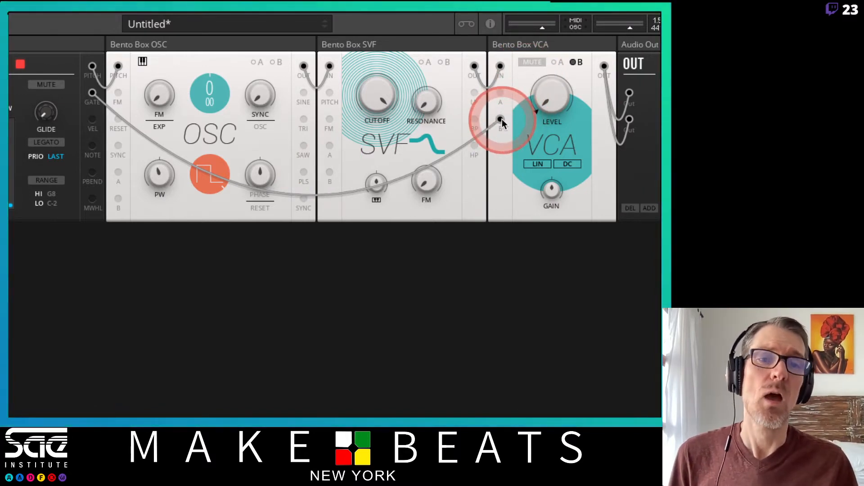
left_click_drag(500, 119, 500, 159)
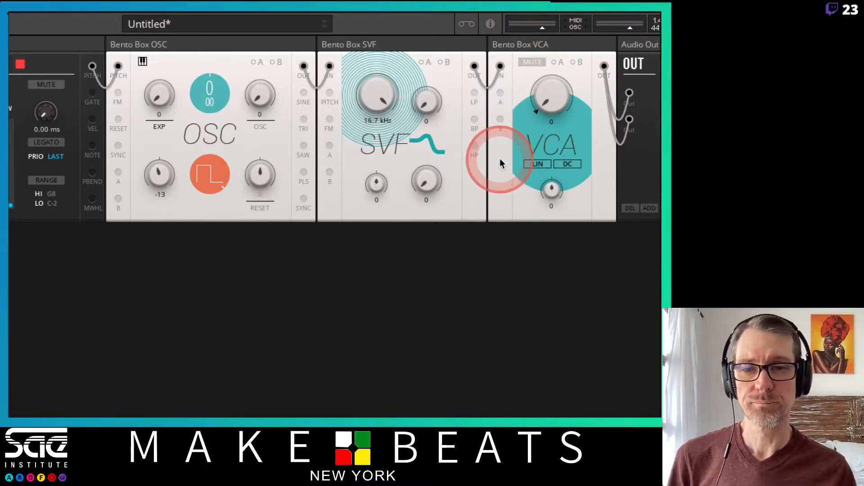
left_click_drag(92, 93, 500, 94)
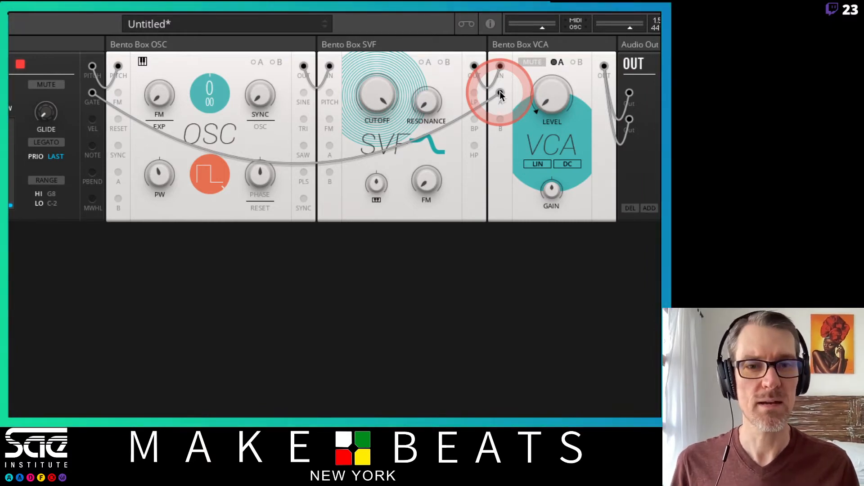
Replace the Gate wire to the VCA's A input with a new Bento ADSR Envelope block whose Gate input is fed by Note In's Gate
left_click_drag(500, 95, 515, 115)
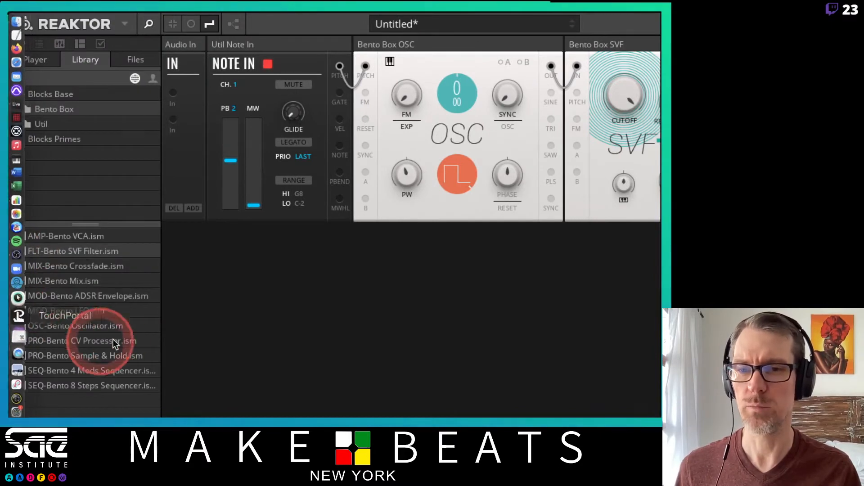
left_click_drag(87, 294, 243, 283)
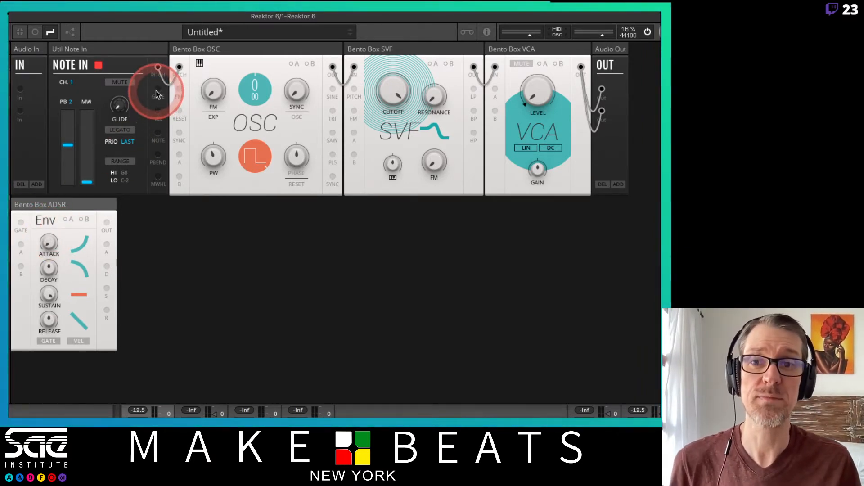
left_click_drag(158, 88, 20, 223)
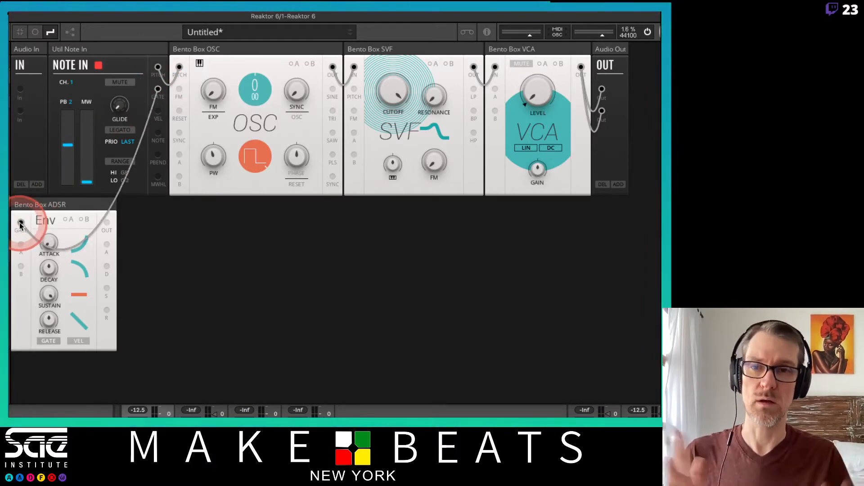
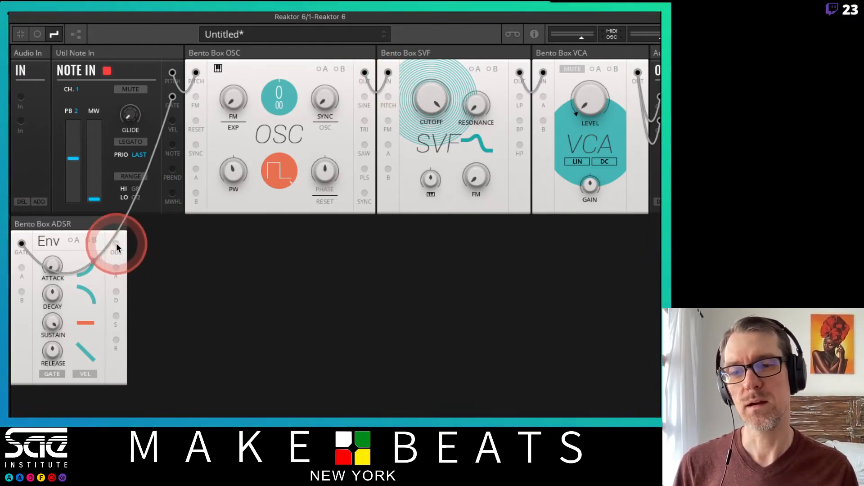
Wire the ADSR's Out to the VCA's A input and raise modulation A's amount on the VCA's level
left_click_drag(115, 243, 543, 97)
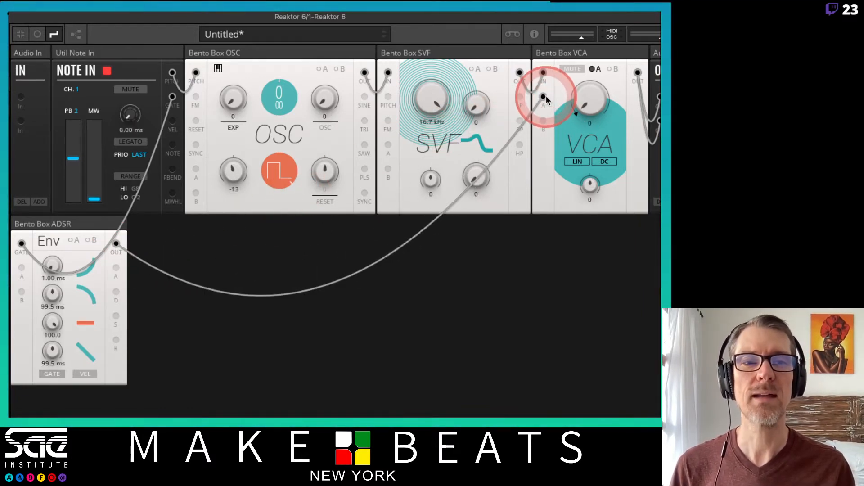
left_click(597, 69)
mouse_move(614, 106)
left_mouse_down()
mouse_move(613, 96)
mouse_move(612, 103)
left_mouse_up()
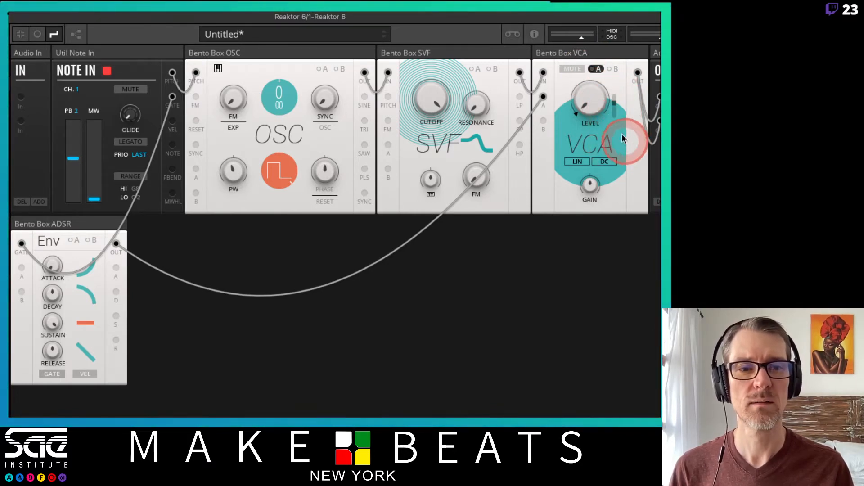
left_click(598, 69)
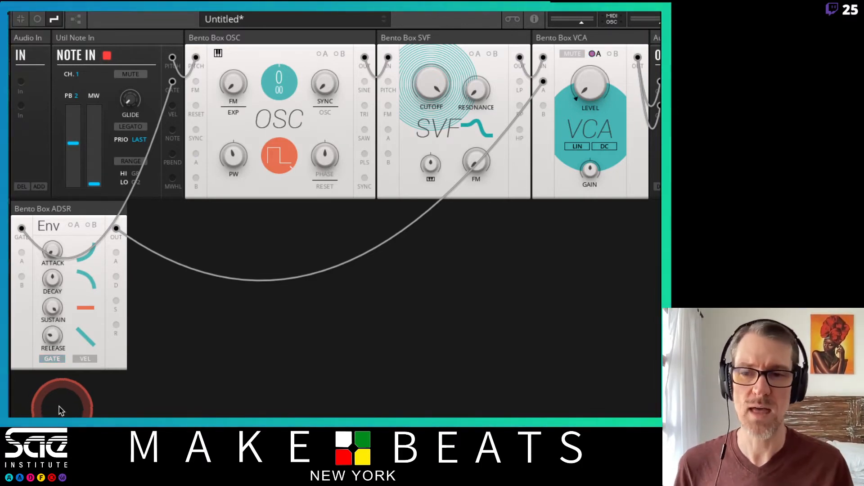
Make the ADSR's attack and decay curves linear and lengthen the attack time
left_click(89, 254)
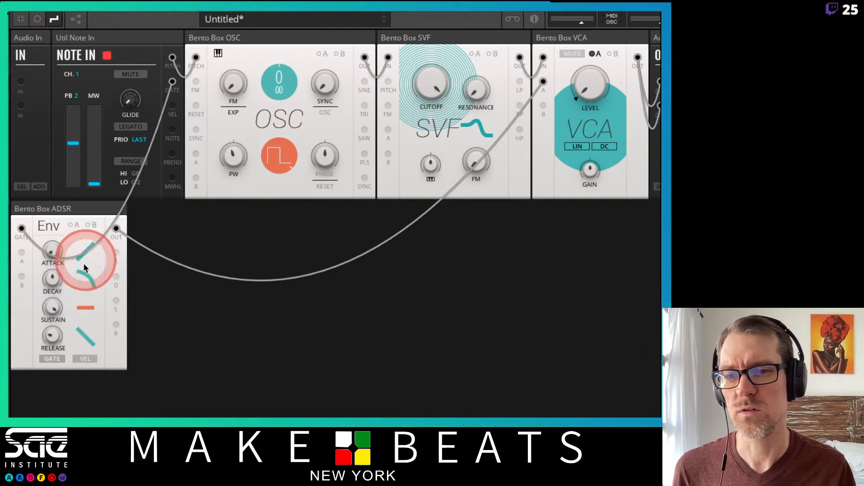
left_click(81, 276)
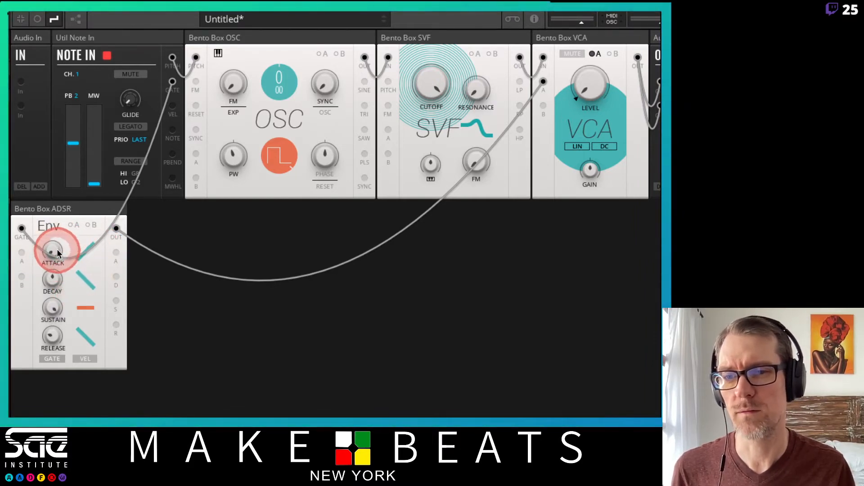
left_click_drag(57, 249, 55, 101)
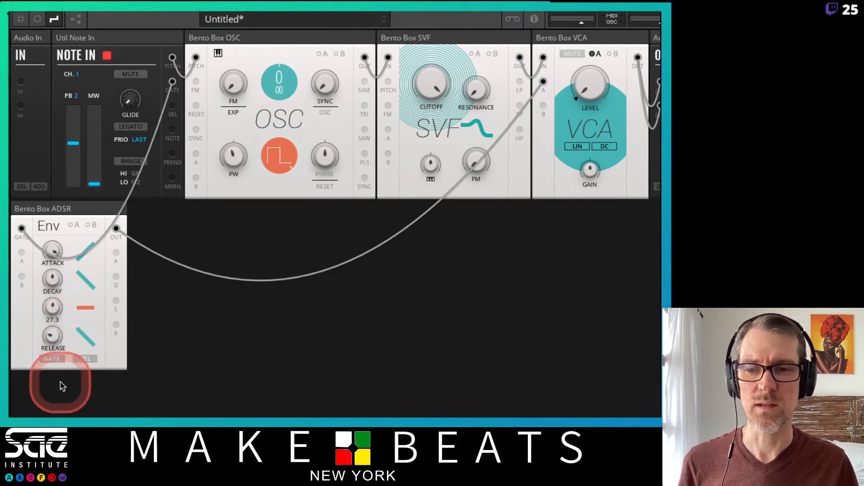
Lower the ADSR's sustain level and lengthen its decay time
left_click_drag(60, 309, 47, 325)
left_click(45, 279)
mouse_move(45, 279)
left_mouse_down()
mouse_move(51, 235)
mouse_move(54, 271)
left_mouse_up()
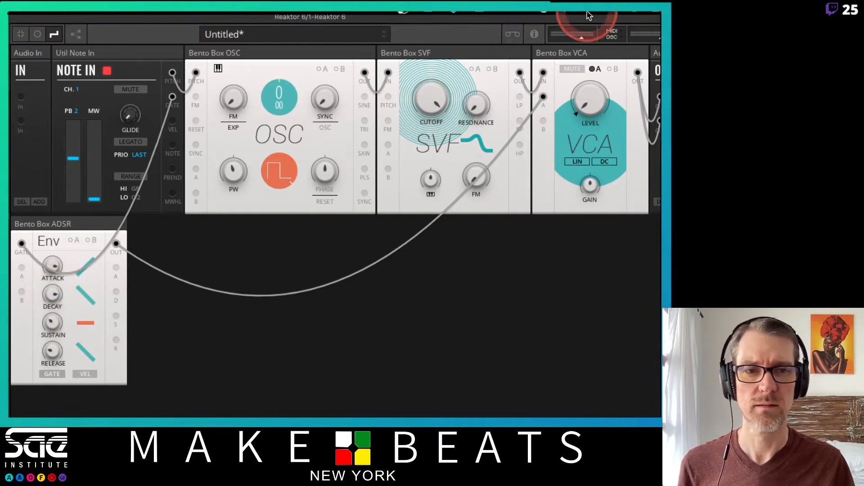
mouse_move(590, 100)
left_mouse_down()
mouse_move(598, 94)
mouse_move(604, 105)
mouse_move(579, 106)
left_mouse_up()
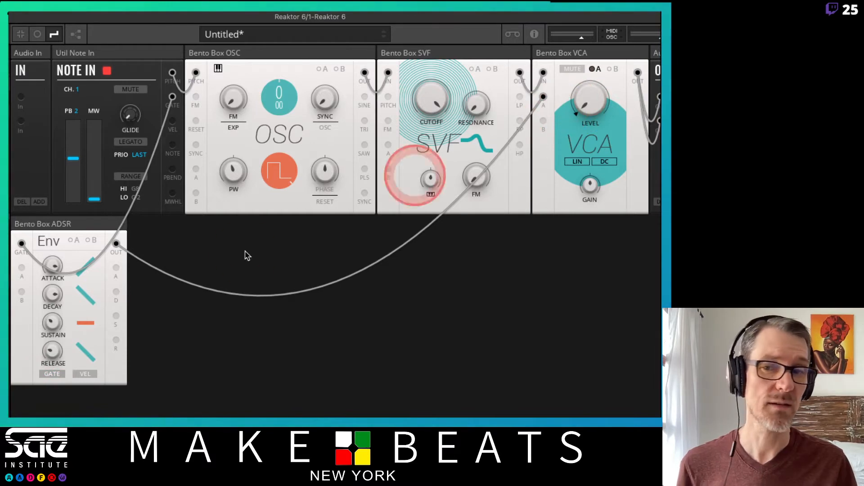
Raise the ADSR's sustain level and shorten its attack time
left_click_drag(45, 320, 53, 291)
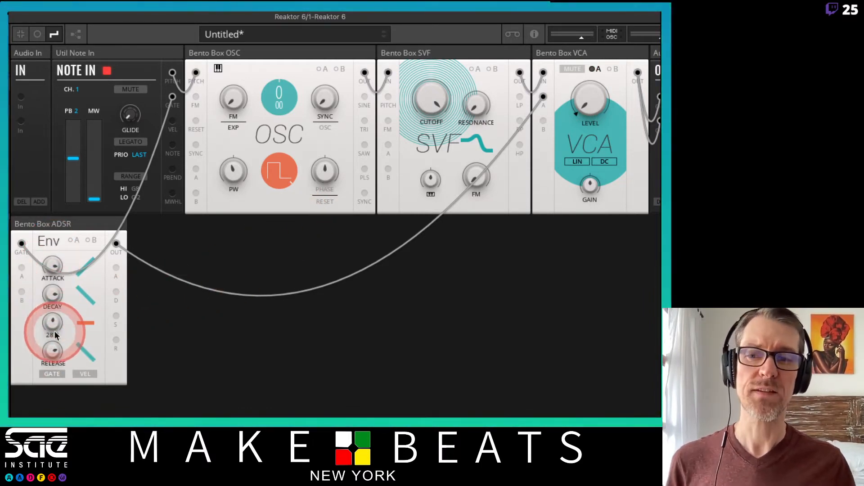
left_click_drag(55, 324, 51, 236)
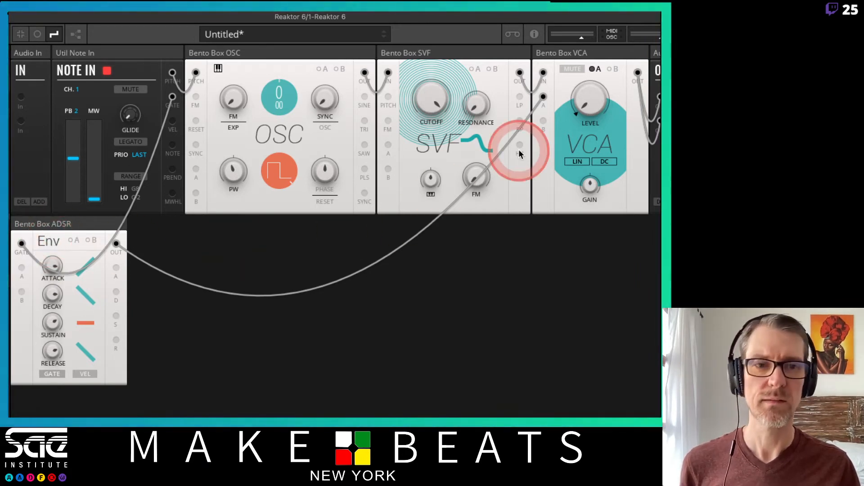
left_click_drag(53, 269, 211, 244)
left_click_drag(586, 108, 595, 95)
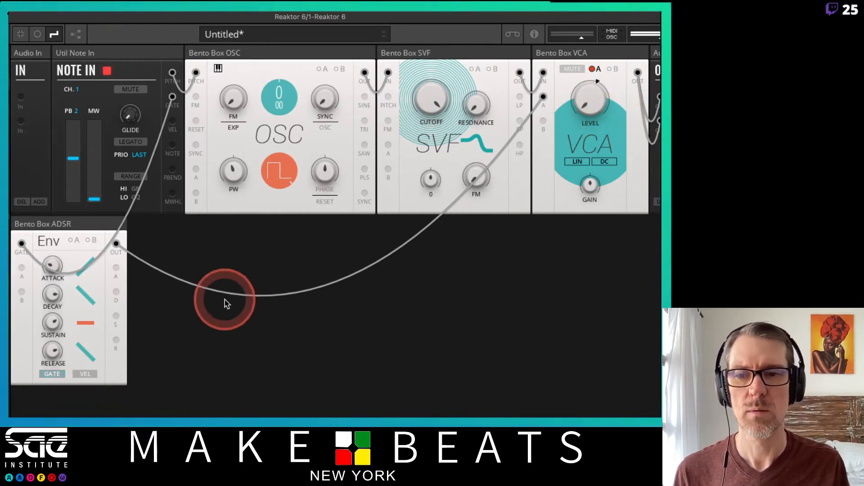
Shorten the ADSR's decay to about 110 ms and fine-tune its sustain, release and attack
left_click_drag(50, 295, 57, 325)
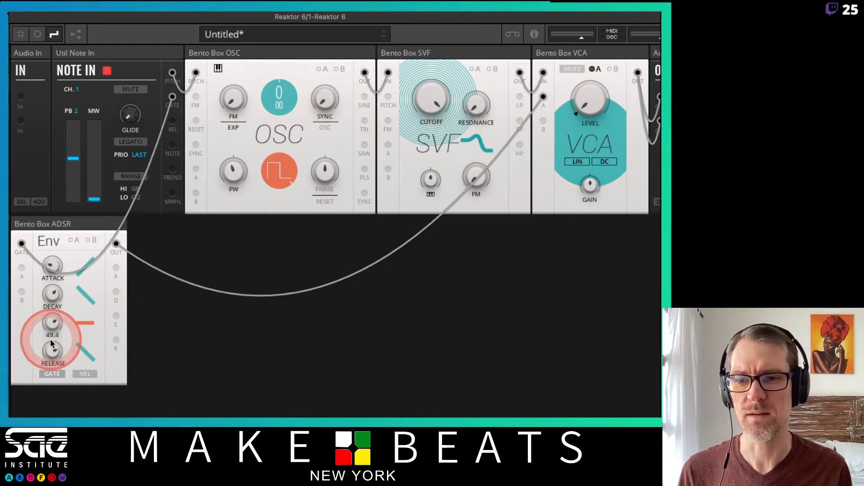
mouse_move(48, 348)
left_mouse_down()
mouse_move(50, 362)
mouse_move(52, 325)
mouse_move(51, 352)
left_mouse_up()
left_click_drag(49, 292, 51, 320)
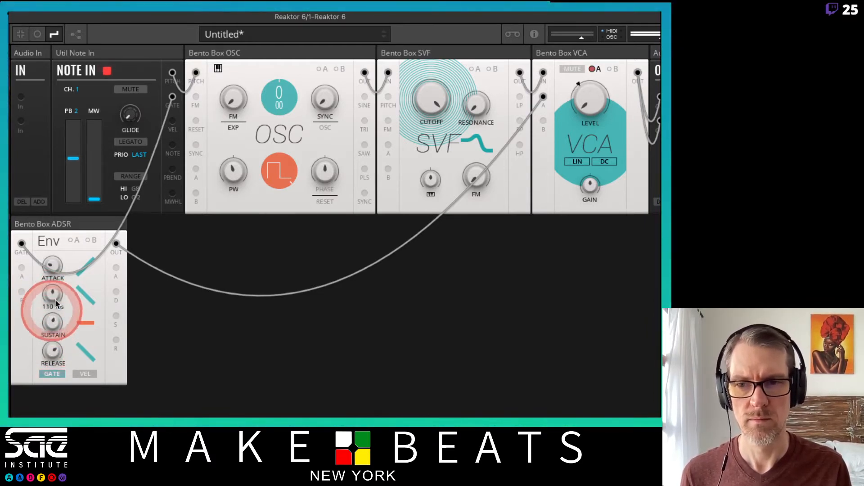
left_click_drag(48, 266, 49, 277)
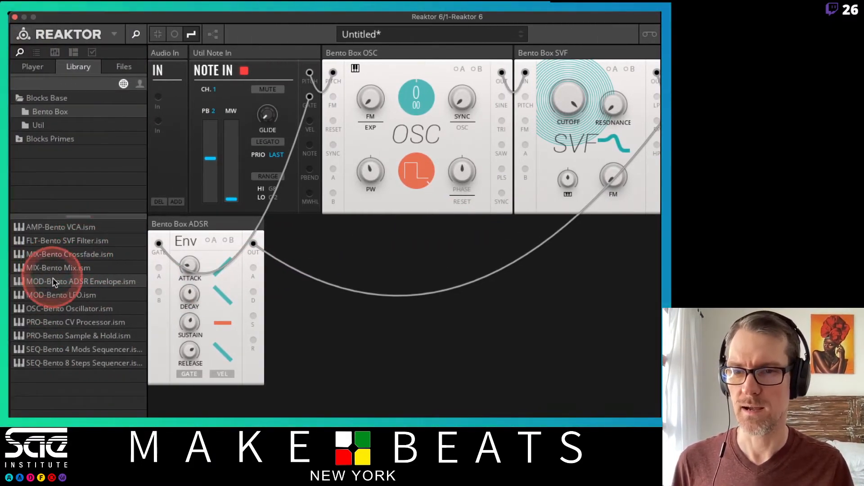
Add a Bento LFO block beside the ADSR and wire its Out to the SVF's A input, with modulation A selected
left_click_drag(54, 295, 313, 257)
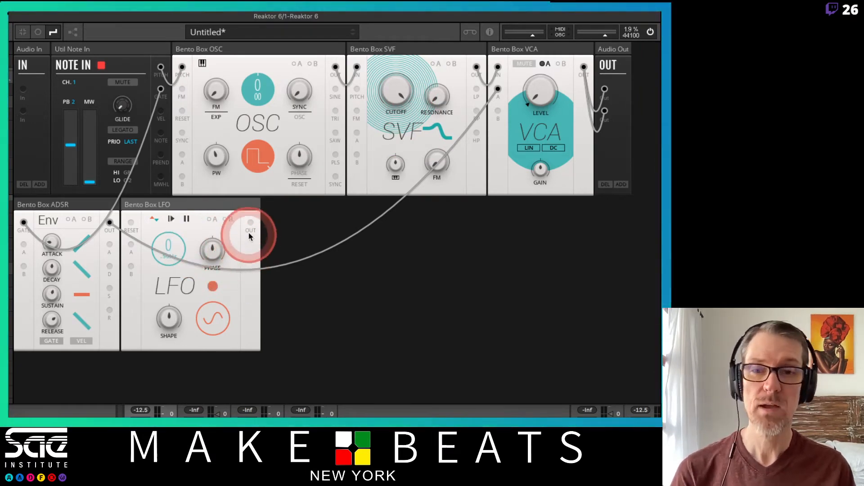
left_click_drag(250, 220, 357, 133)
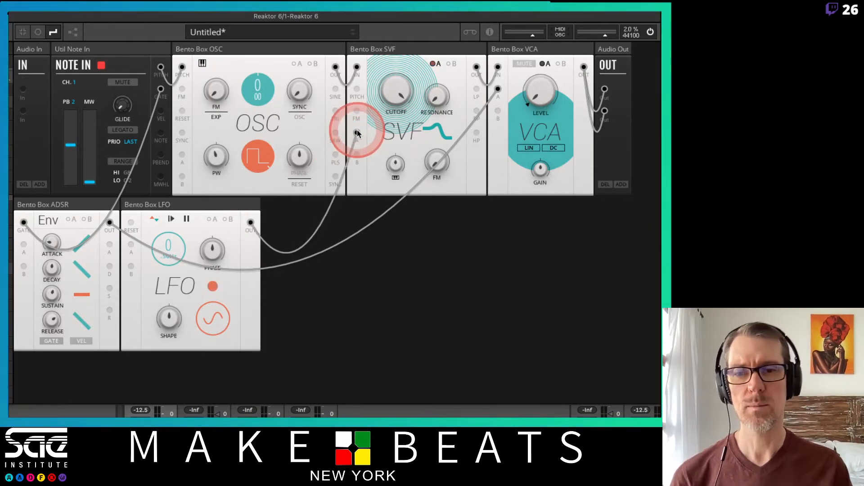
left_click(436, 64)
Raise modulation A's amount on the SVF's cutoff and lower the base cutoff to a middle setting
left_click(419, 81)
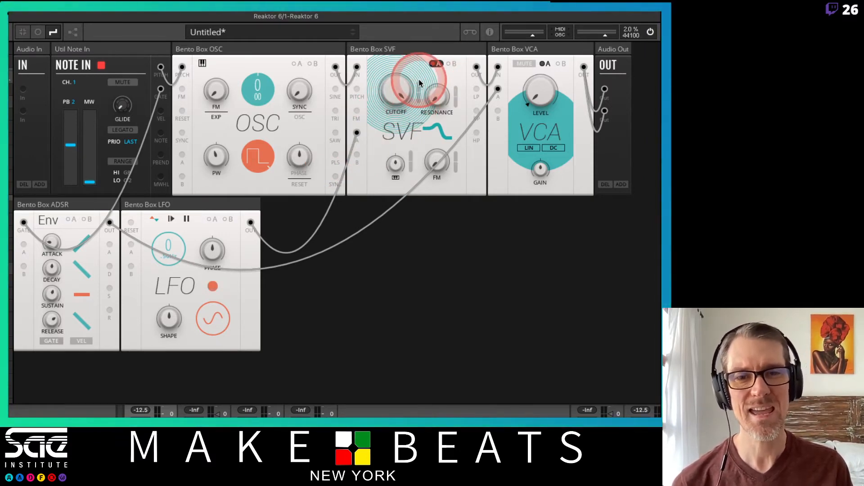
left_click(399, 94)
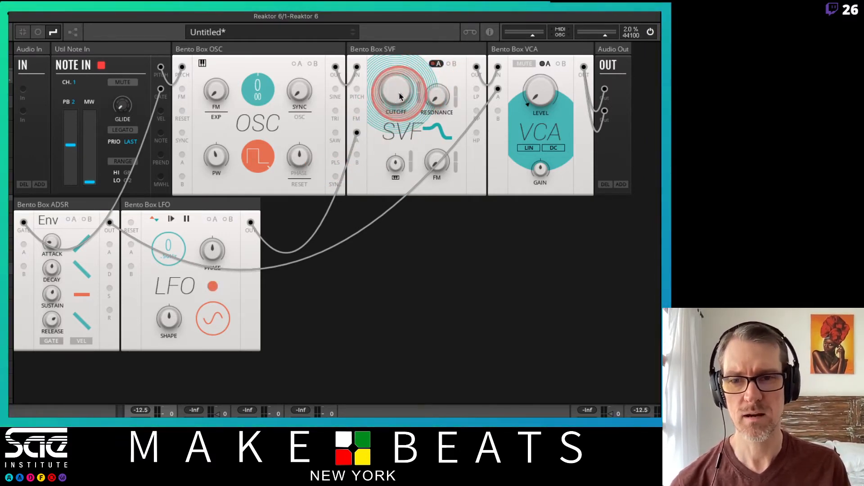
left_click(417, 93)
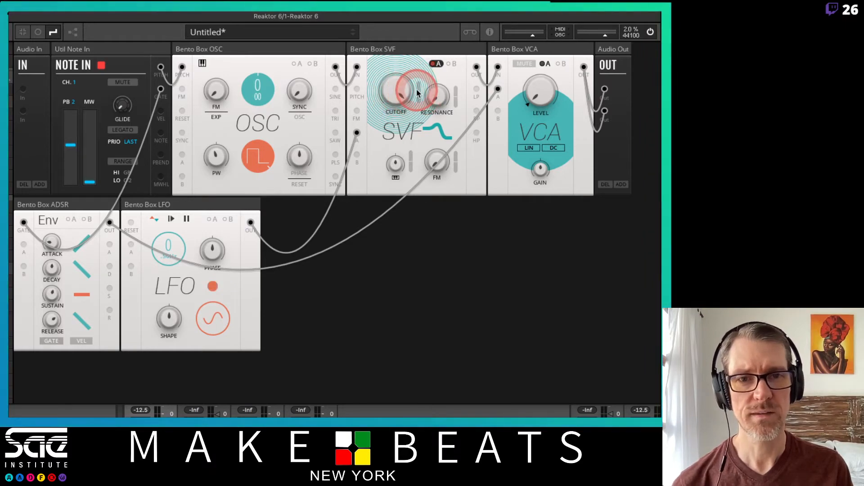
left_click_drag(417, 93, 392, 176)
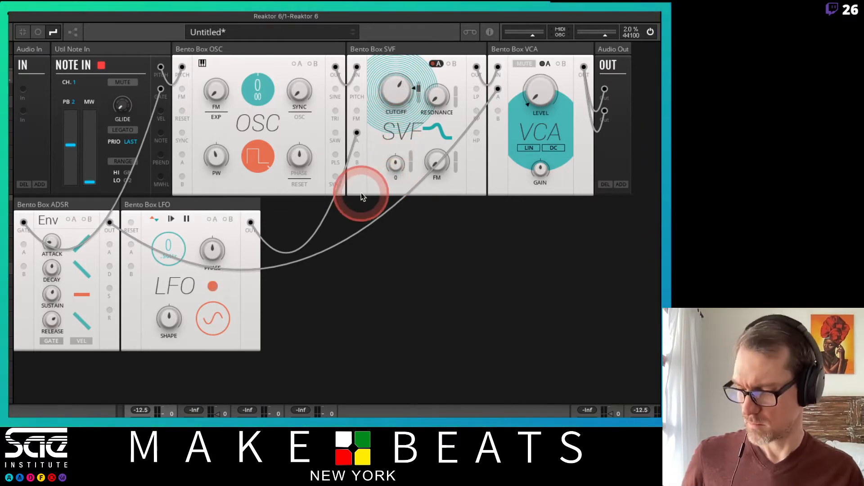
left_click_drag(391, 109, 421, 60)
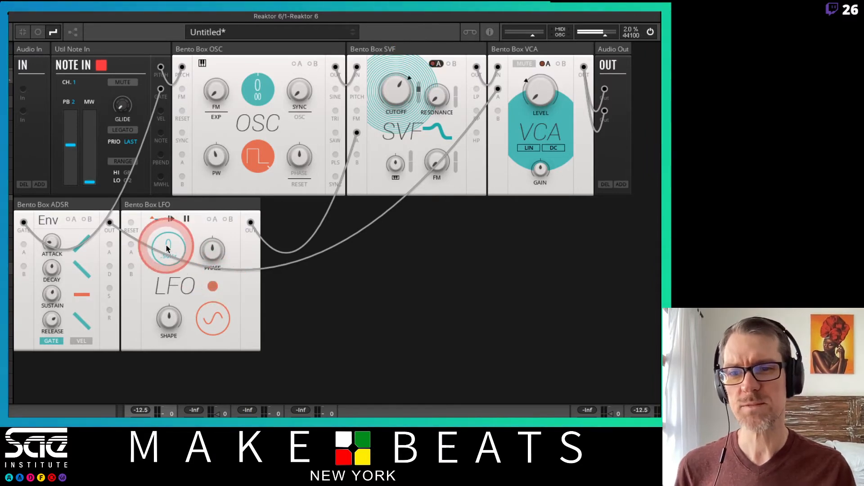
Sweep the LFO's rate up and back below 1, and switch its waveform from sine to falling sawtooth
mouse_move(169, 244)
left_mouse_down()
mouse_move(181, 128)
mouse_move(191, 172)
mouse_move(185, 243)
left_mouse_up()
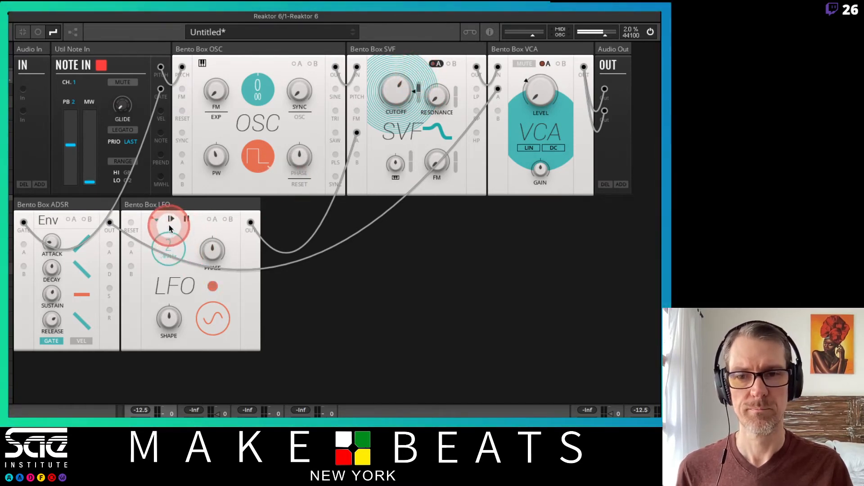
left_click_drag(170, 216, 182, 248)
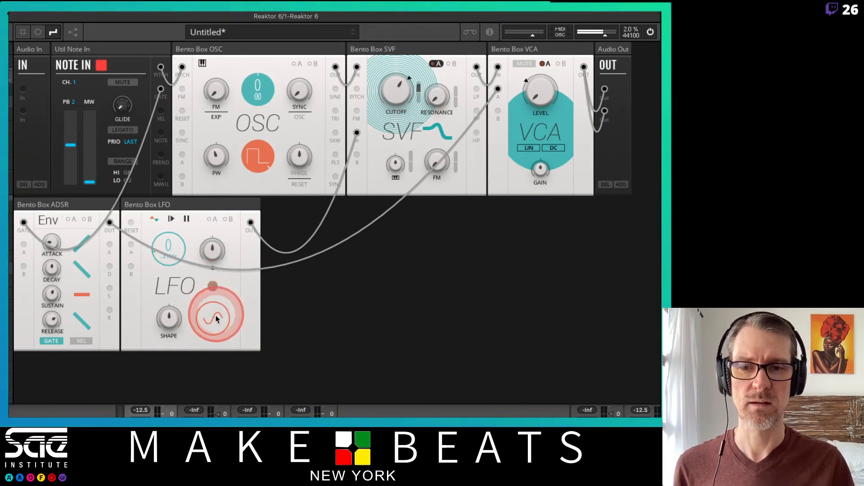
left_click_drag(216, 317, 210, 261)
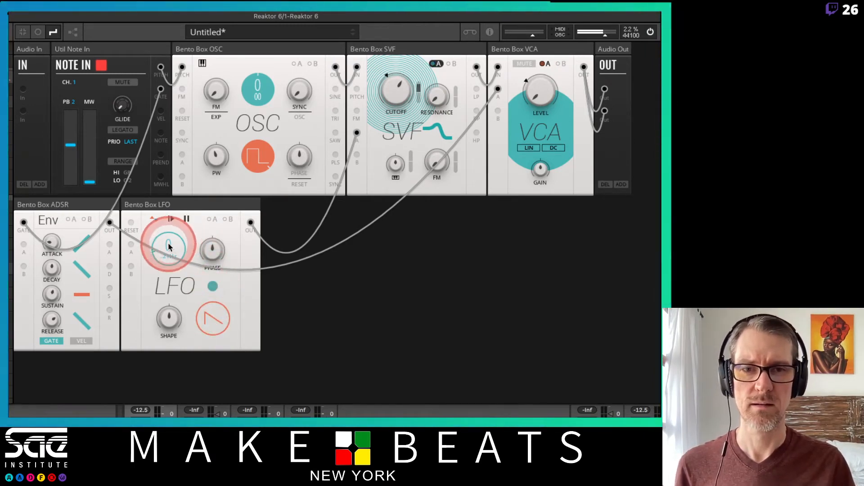
left_click_drag(166, 239, 185, 235)
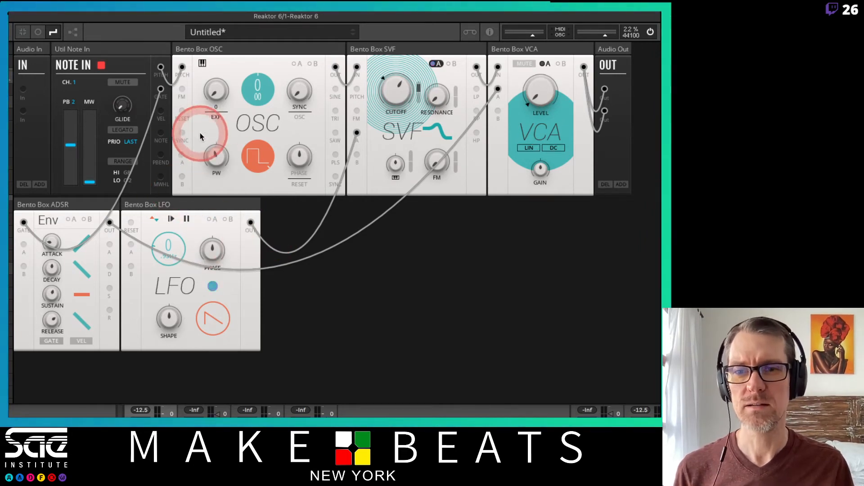
Wire Note In's Gate to the LFO's Reset input and raise the LFO's rate to about 3
left_click(160, 89)
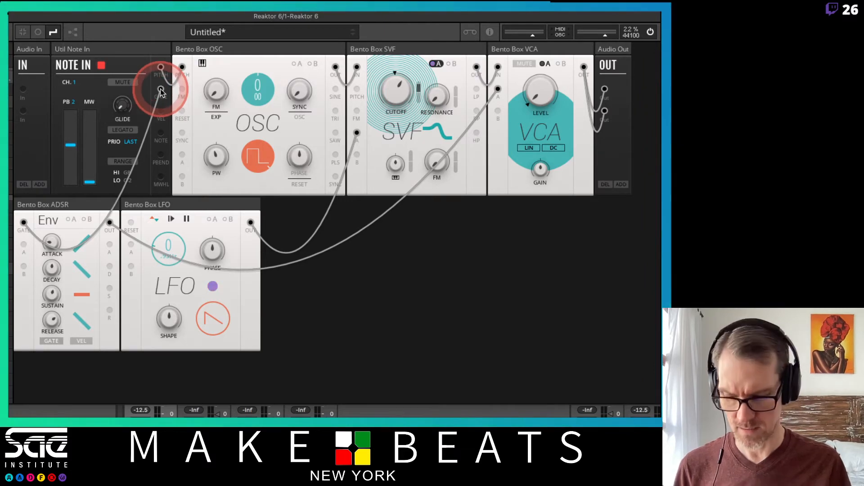
left_click(160, 89)
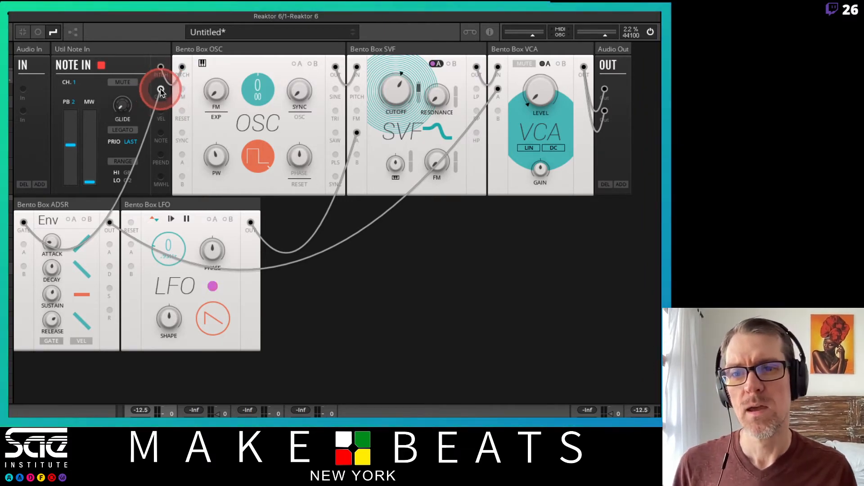
left_click_drag(160, 89, 122, 227)
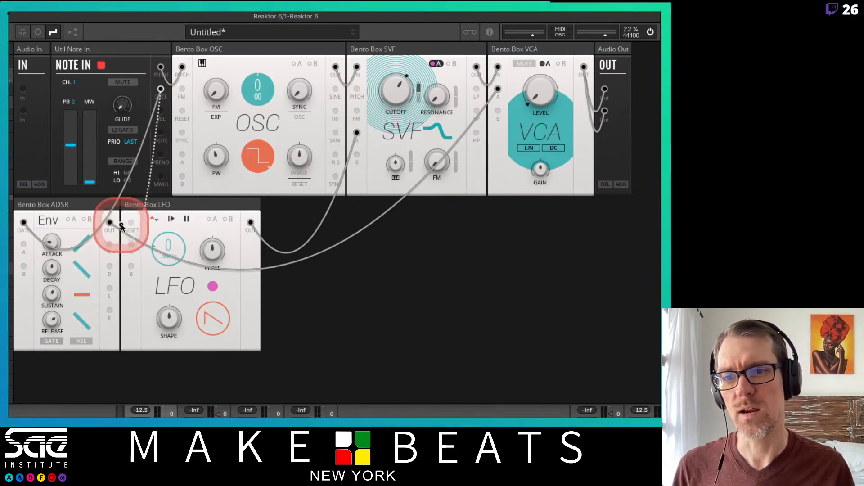
left_click(161, 89)
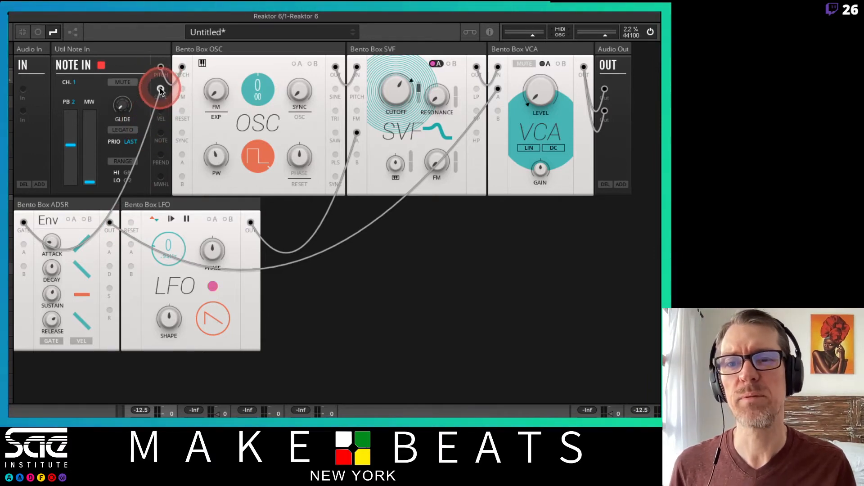
left_click_drag(161, 90, 131, 223)
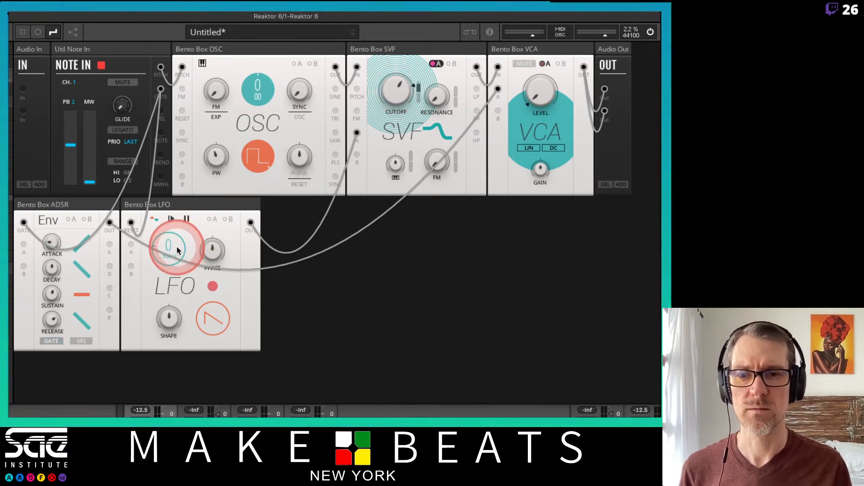
left_click_drag(172, 247, 164, 232)
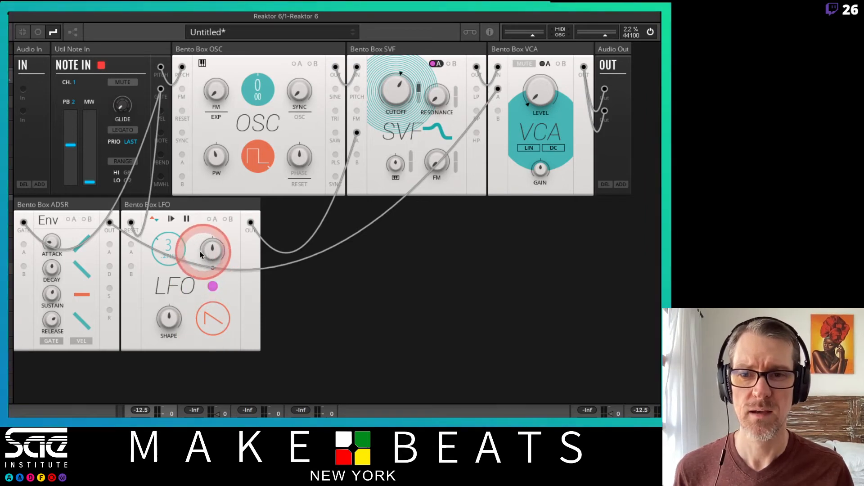
Switch the LFO to triangle at a rate below 1 with its Reset unplugged, and reconnect Note In's Gate to Reset
left_click_drag(131, 223, 132, 214)
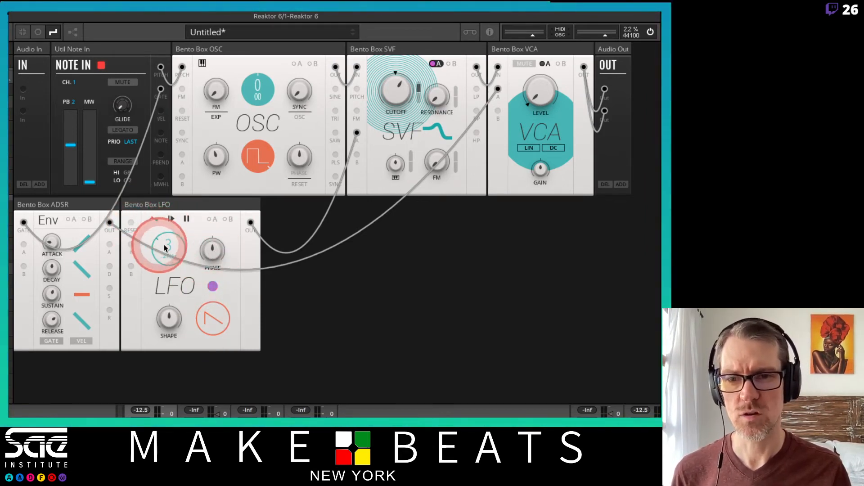
left_click_drag(206, 316, 209, 370)
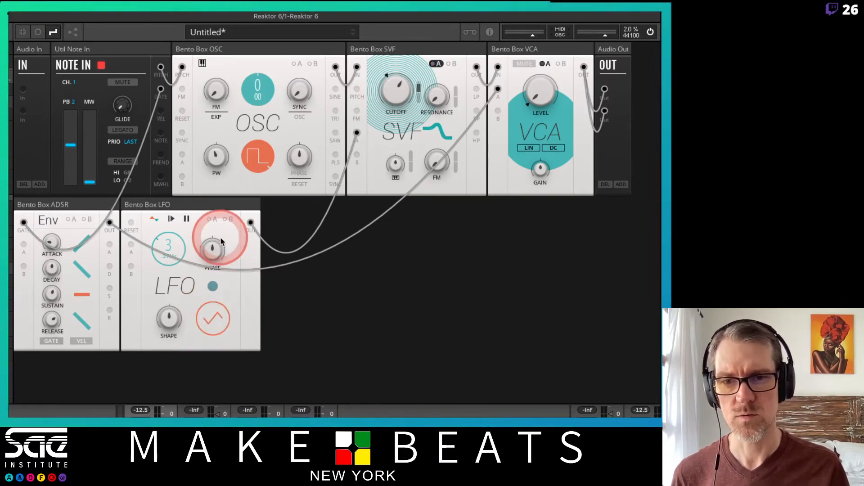
left_click_drag(170, 250, 168, 263)
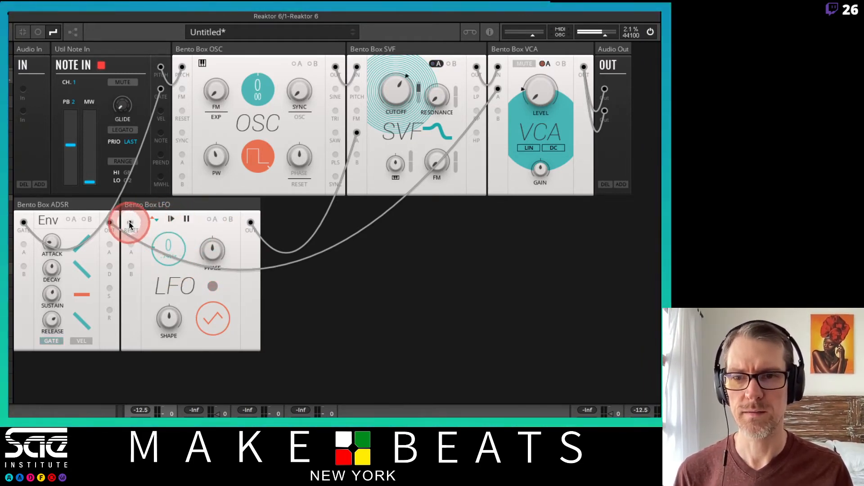
left_click_drag(160, 93, 131, 224)
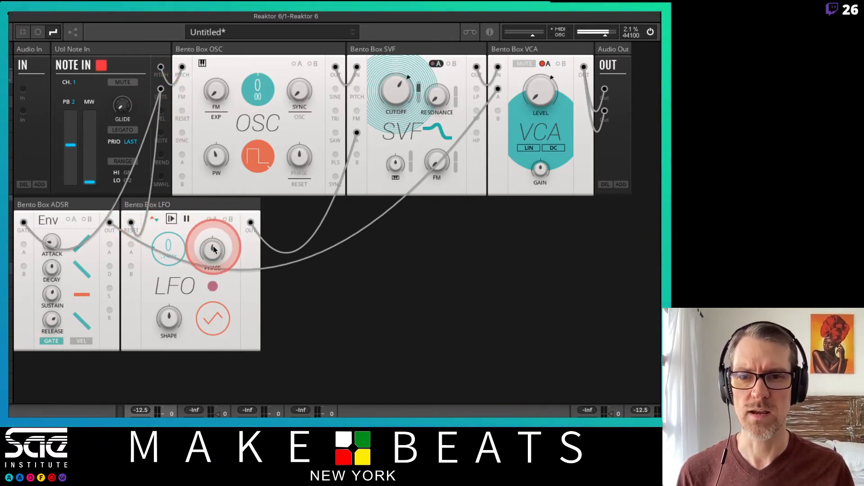
Audition different phase settings on the LFO, ending below the centre setting
mouse_move(213, 250)
left_mouse_down()
mouse_move(213, 347)
mouse_move(212, 229)
mouse_move(215, 271)
mouse_move(215, 243)
mouse_move(212, 253)
left_mouse_up()
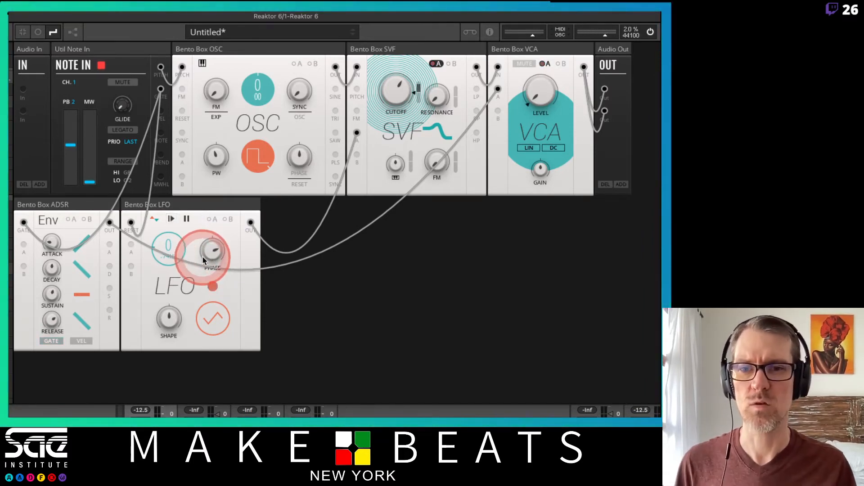
left_click_drag(212, 253, 223, 328)
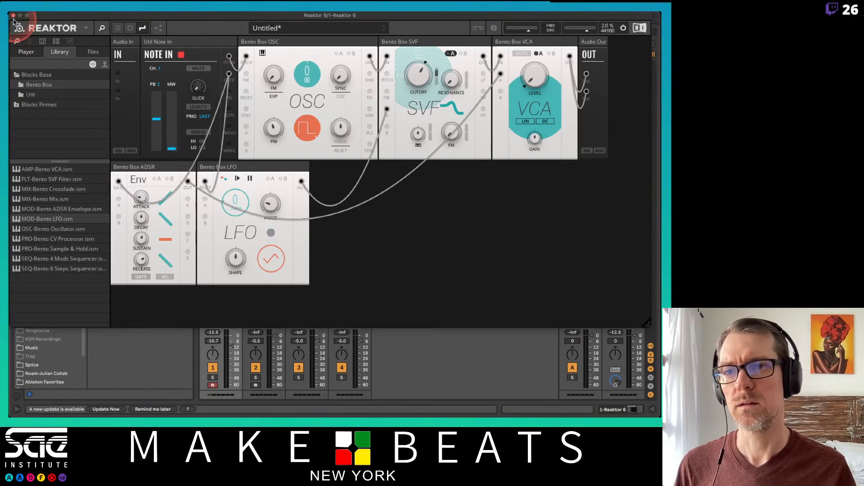
Switch to Ableton Live, turn on the metronome and record a looping MIDI clip in the Reaktor 6 track's first slot
left_click_drag(40, 16, 286, 181)
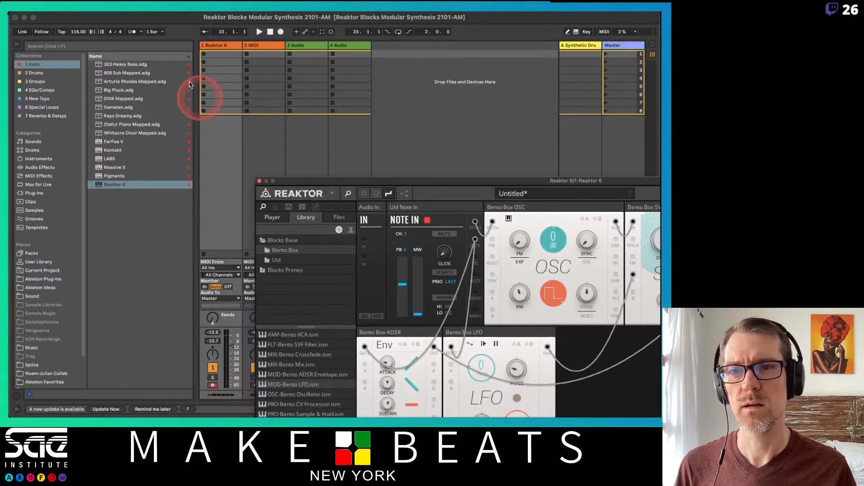
left_click(131, 32)
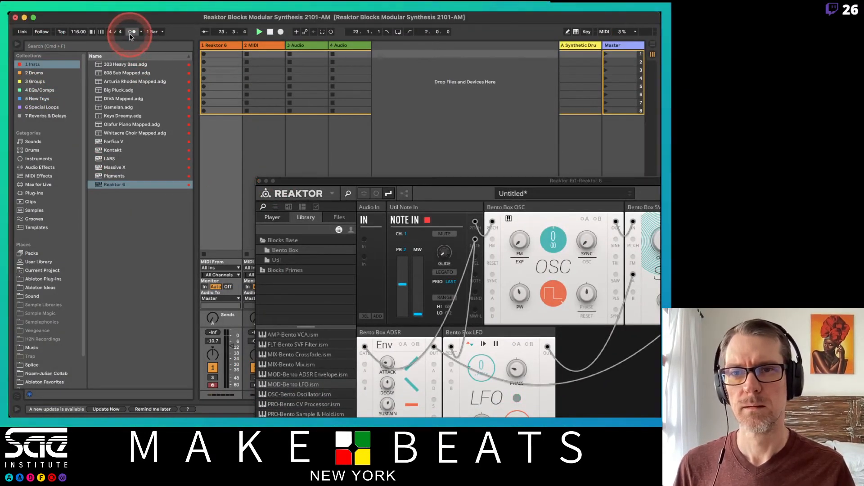
left_click(203, 56)
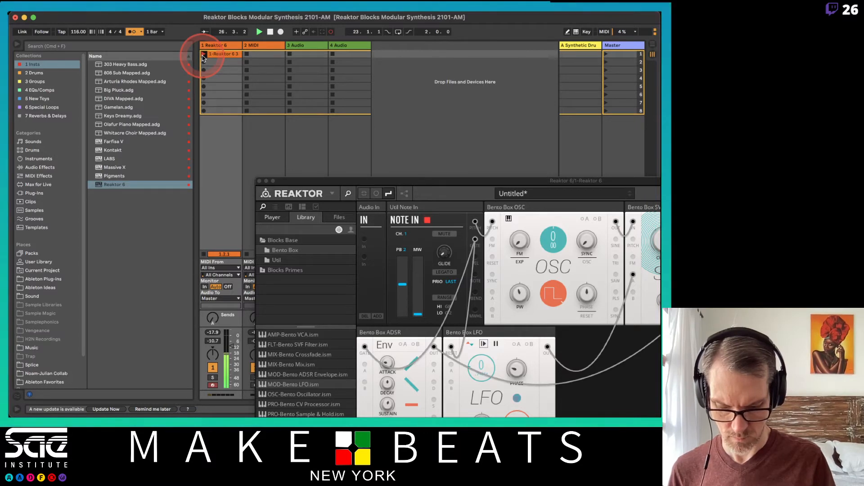
left_click(203, 56)
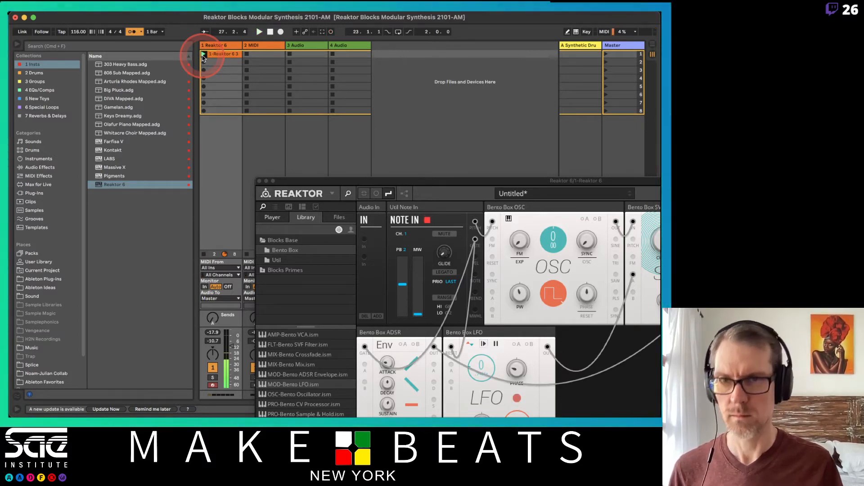
Select and quantize all notes in the recorded clip, and bring the Reaktor window back into view
double_click(228, 60)
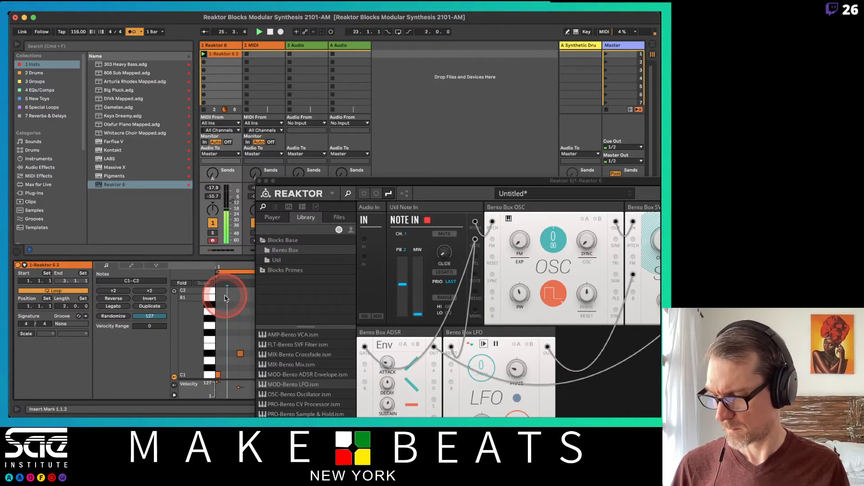
key("super+a")
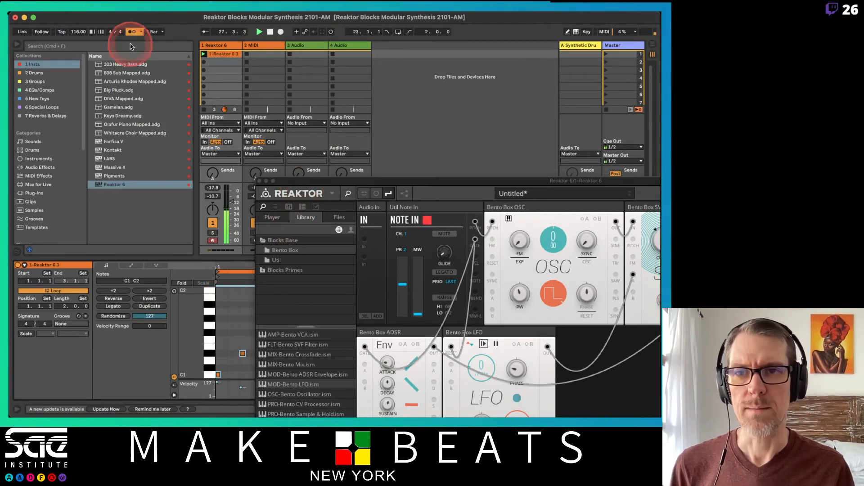
left_click_drag(304, 185, 75, 27)
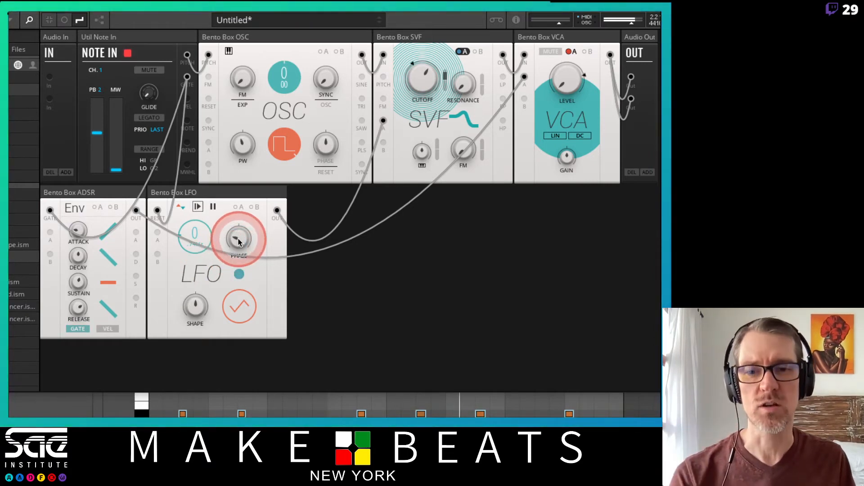
Sweep the LFO's phase against the looping clip and leave it at about 37
left_click_drag(238, 242, 244, 171)
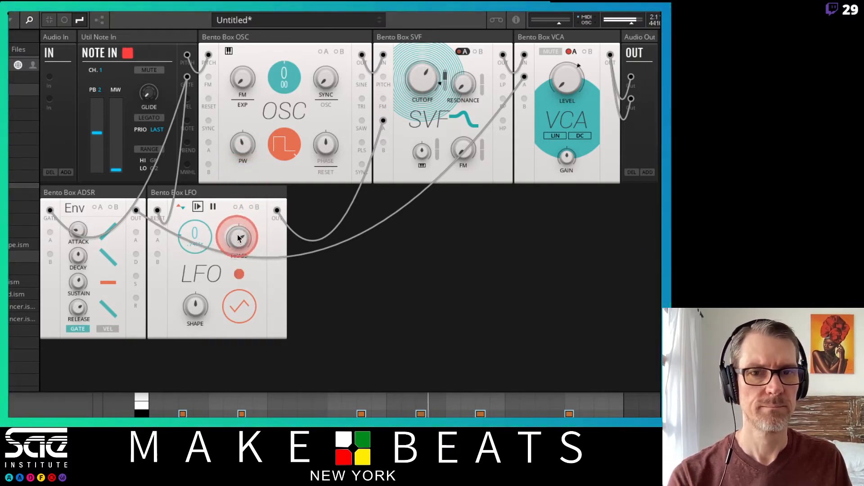
left_click_drag(239, 238, 210, 243)
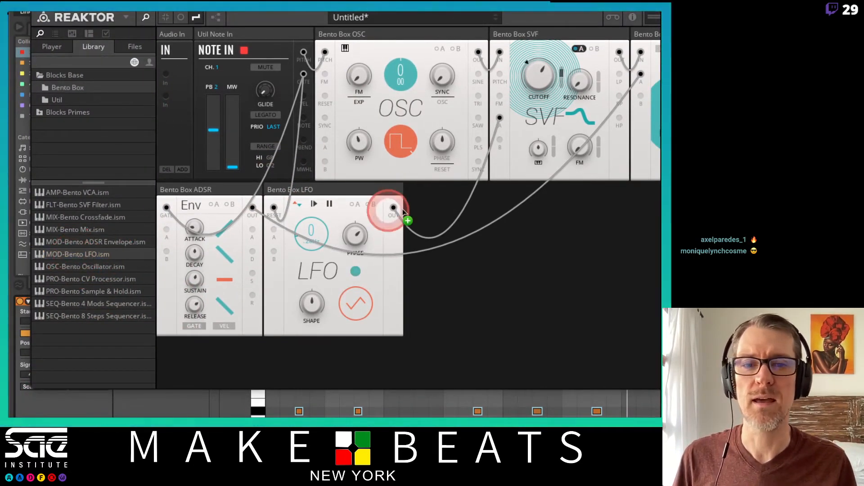
Add a second Bento LFO beside the first, wire its Out to the OSC's A input and show the modulation A amounts
left_click_drag(403, 212, 431, 206)
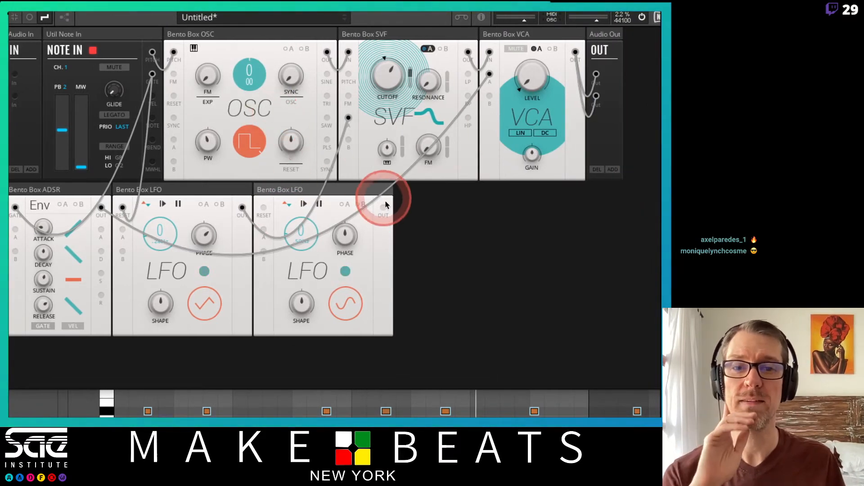
left_click_drag(382, 213, 174, 143)
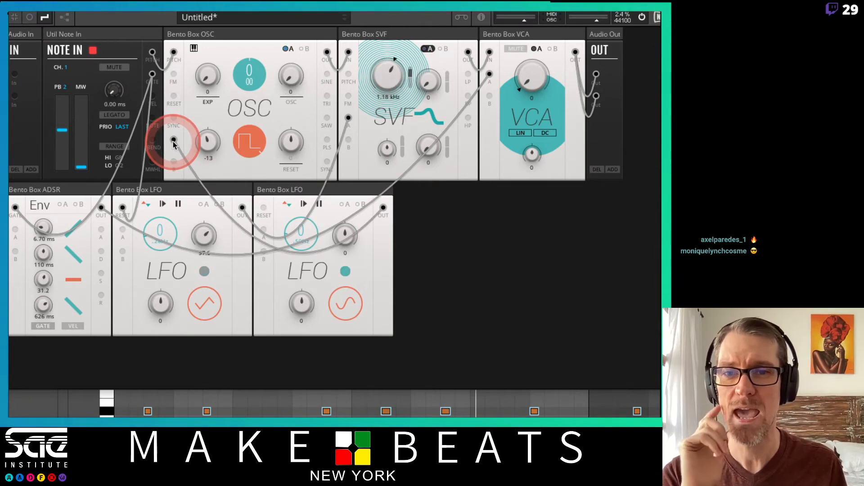
left_click(290, 49)
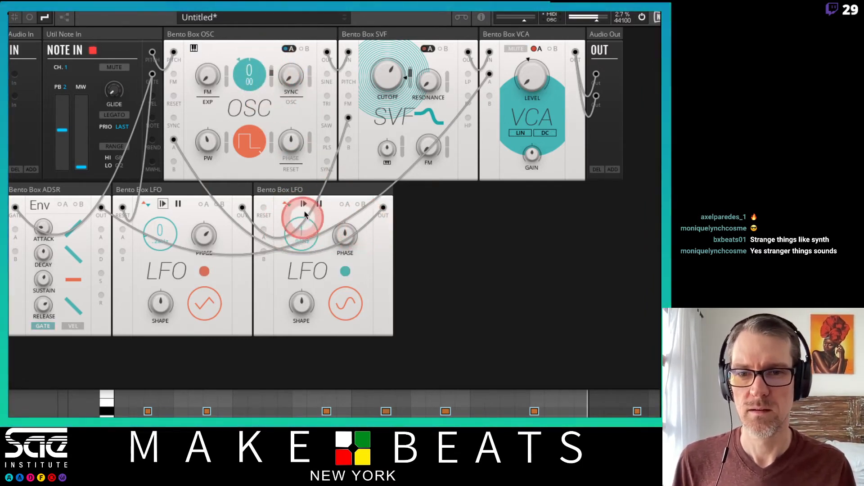
Try modulating the OSC's pitch with modulation A, sweeping the second LFO's rate up to about 12 and back below 1
left_click_drag(304, 215, 303, 182)
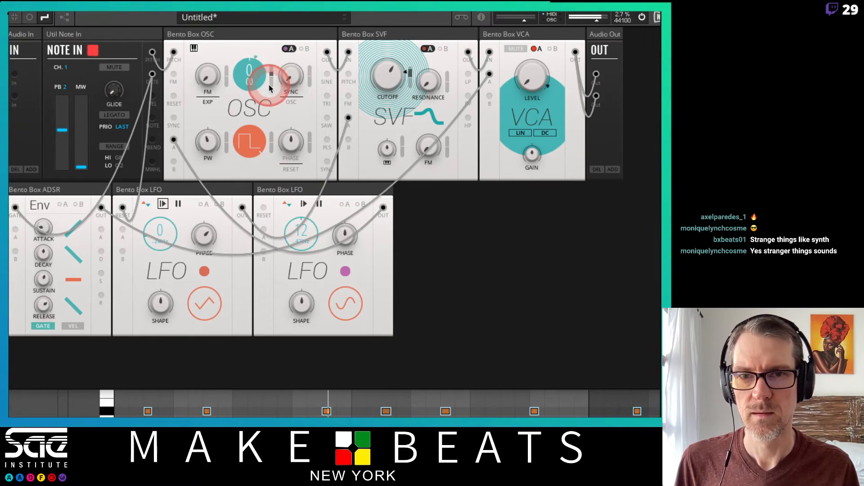
left_click_drag(269, 85, 269, 89)
left_click_drag(306, 227, 308, 280)
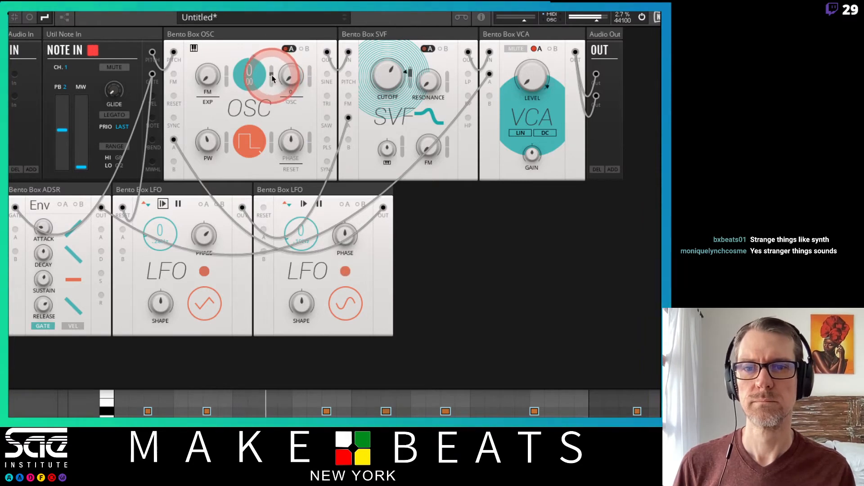
left_click_drag(272, 76, 271, 46)
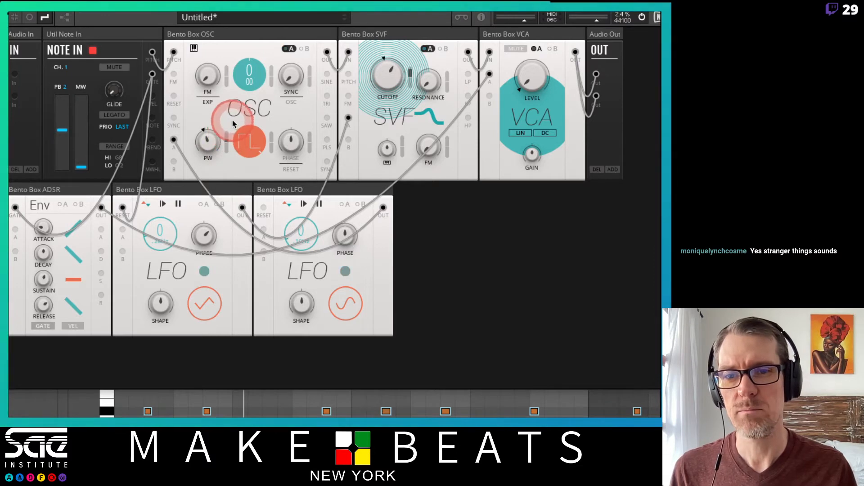
Modulate the OSC's pulse width with modulation A, lower PW, and sweep the second LFO's rate up to about 3 and back below 1
double_click(213, 142)
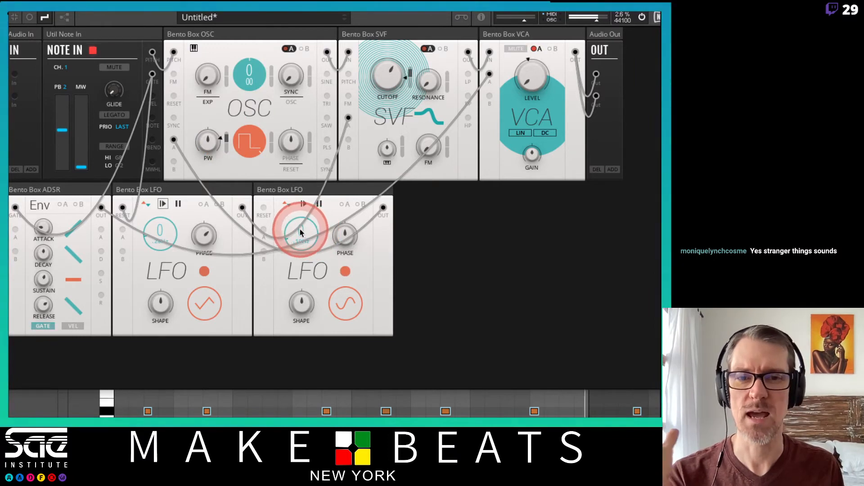
left_click_drag(301, 232, 324, 250)
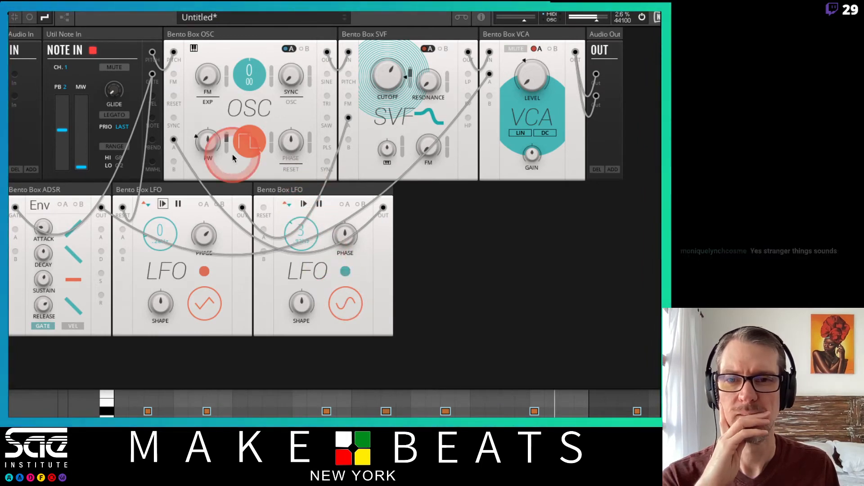
left_click_drag(211, 149, 238, 197)
left_click(303, 228)
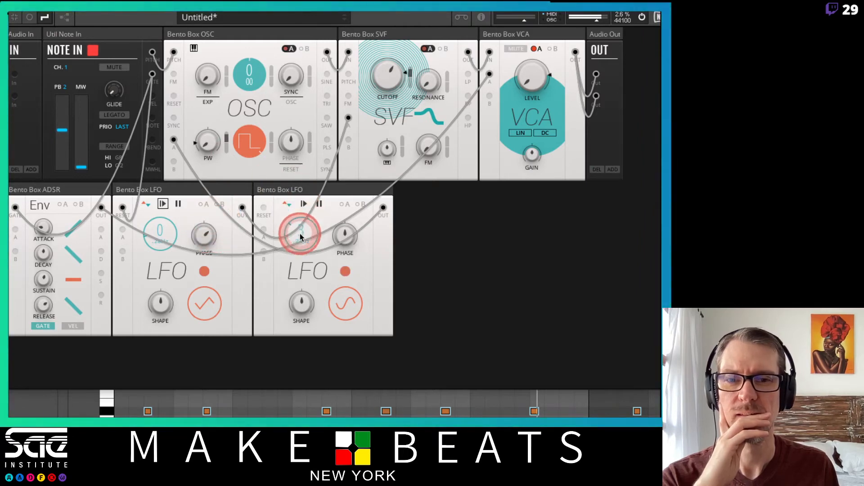
left_click_drag(297, 242, 296, 244)
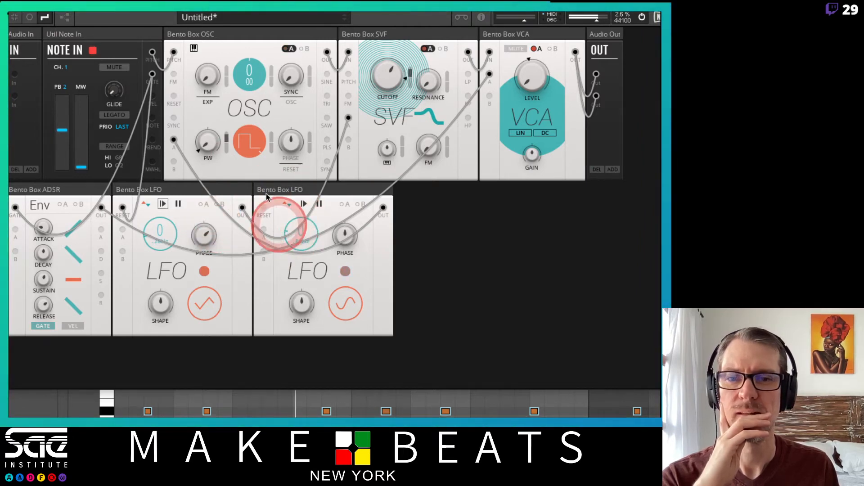
Wire Note In's Gate to the second LFO's Reset input and raise that LFO's rate to about 4
left_click_drag(152, 74, 265, 210)
left_click(306, 230)
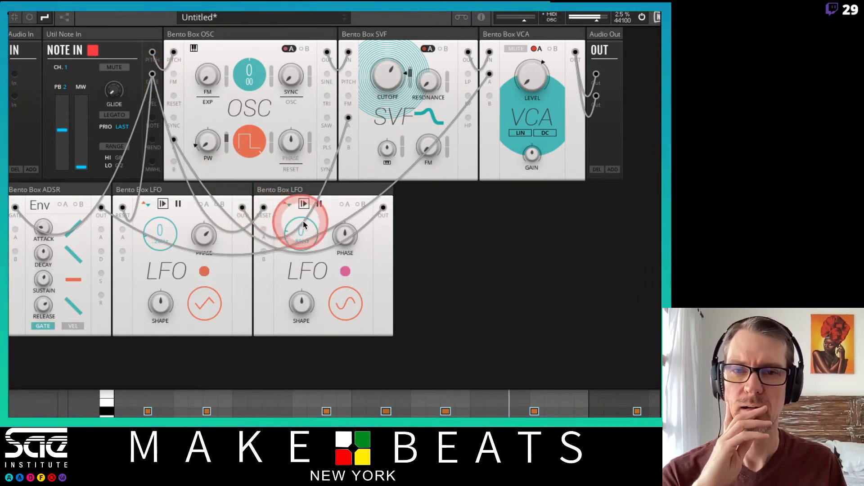
left_click_drag(305, 228, 303, 213)
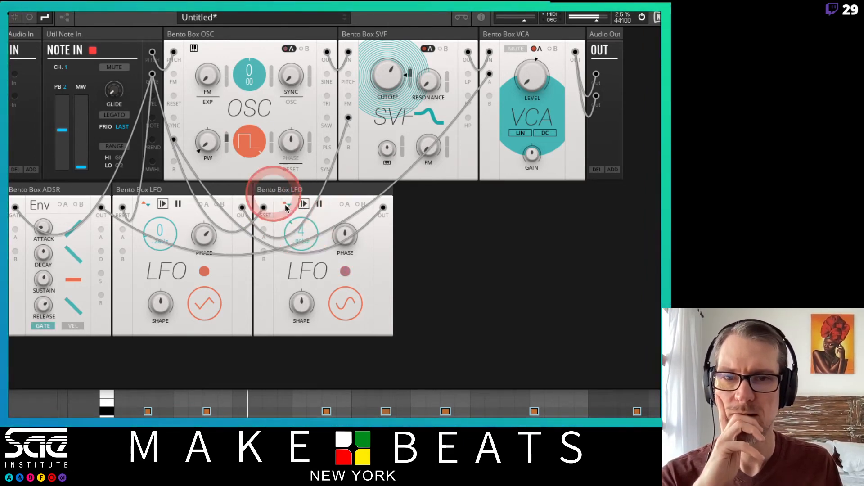
Turn modulation A's amount on PW negative, raise PW to a high setting, and return the amount close to zero
left_click_drag(226, 140, 227, 166)
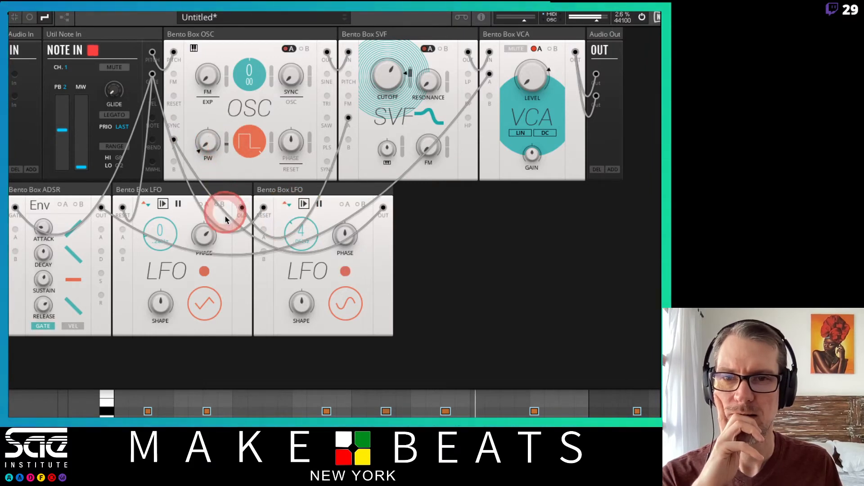
left_click_drag(226, 237, 228, 252)
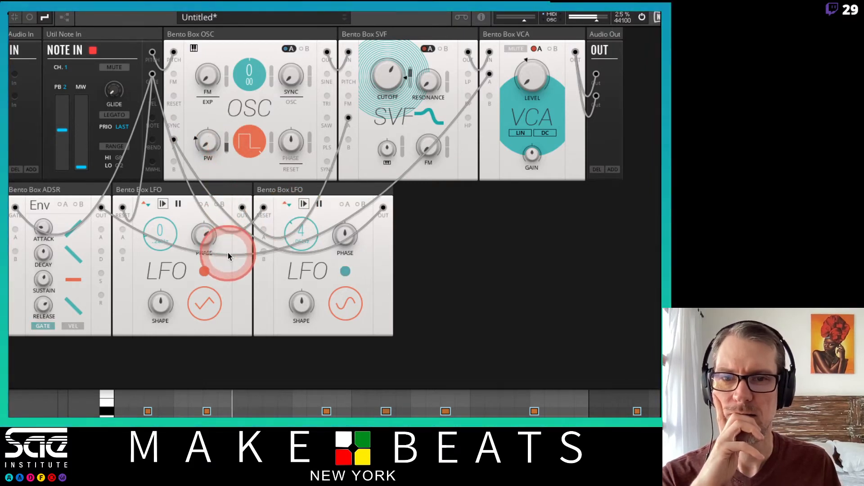
left_click_drag(209, 141, 224, 9)
left_click_drag(225, 157, 231, 130)
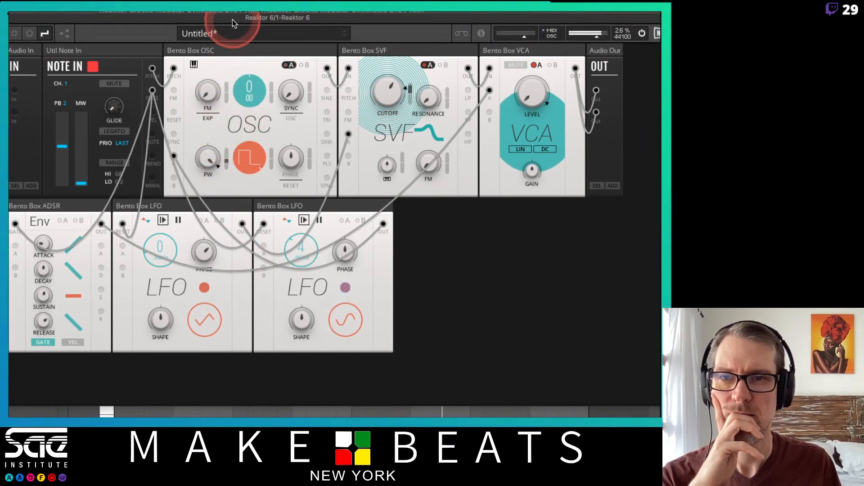
Nudge the Reaktor window upward and lower the SVF's cutoff to about 83 Hz
left_click_drag(232, 19, 231, 13)
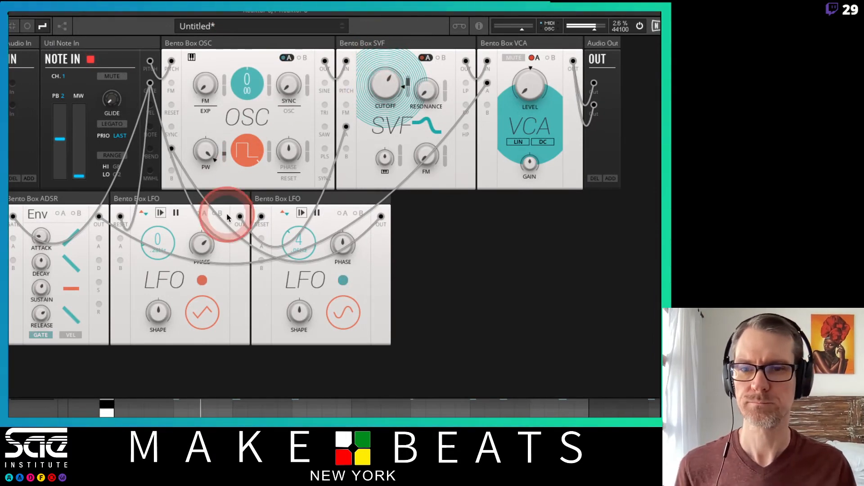
left_click_drag(390, 89, 389, 151)
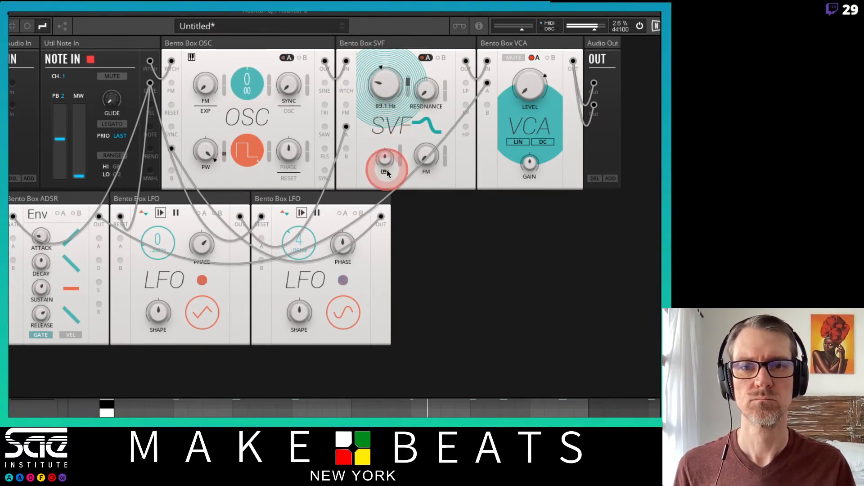
left_click_drag(388, 187, 381, 186)
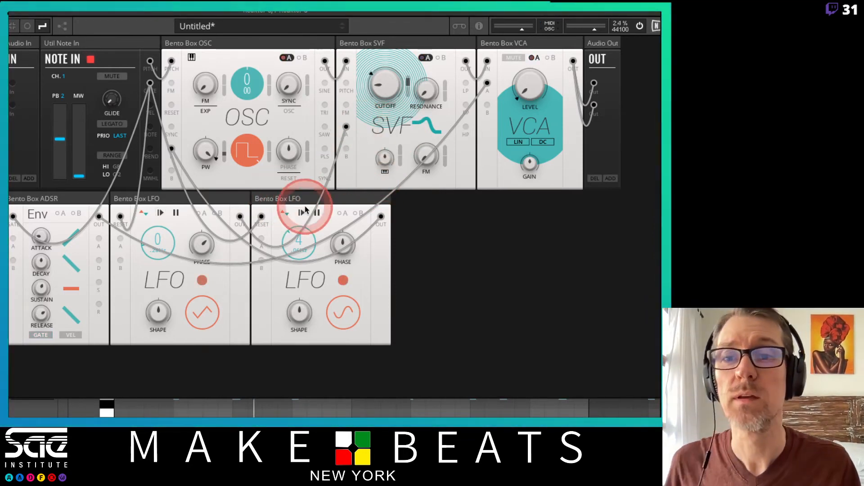
Delete the second LFO with its cables, and reset the OSC's PW to 0 with modulation A switched off
left_click(334, 200)
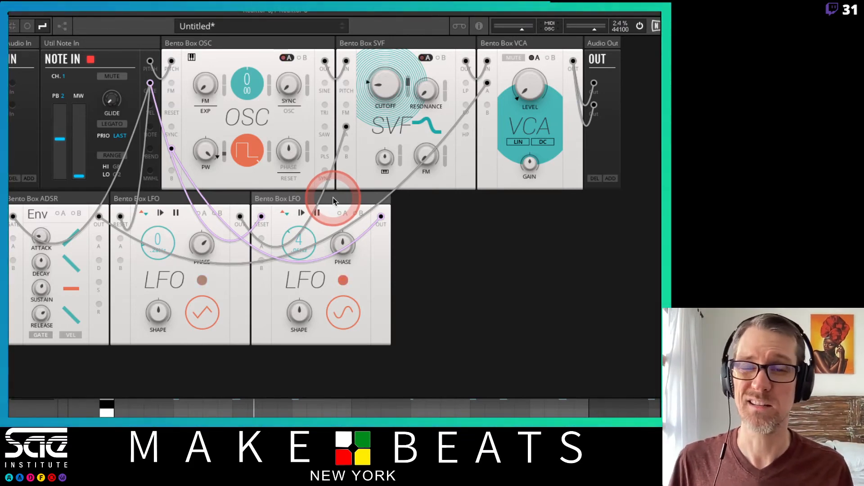
key("Delete")
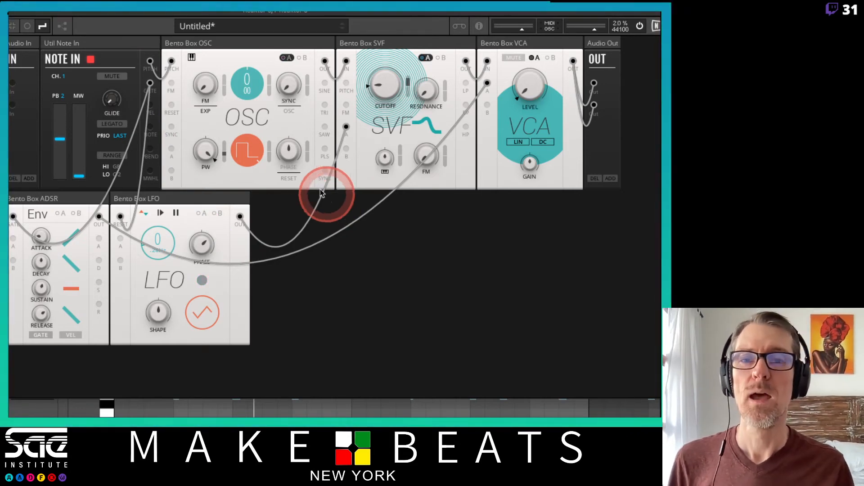
double_click(200, 149)
left_click(287, 57)
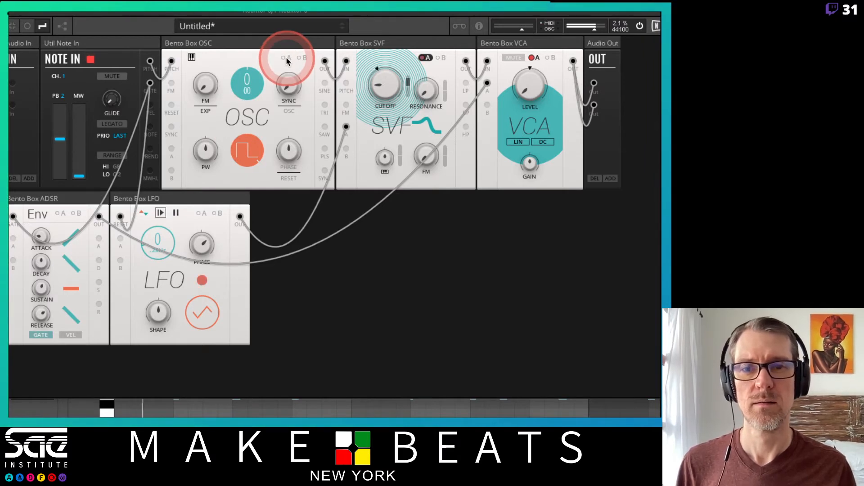
Raise the SVF's base cutoff back to a middle setting
left_click_drag(386, 86, 402, 15)
left_click_drag(386, 95, 387, 85)
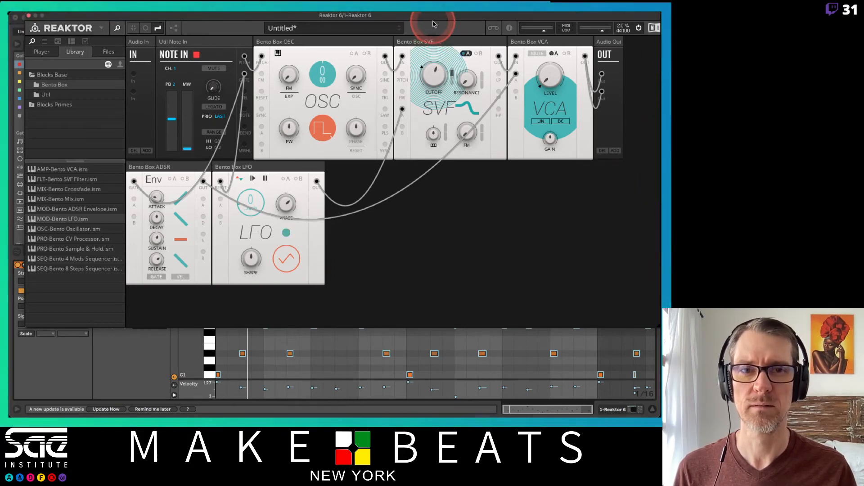
Reposition the Reaktor window just below Ableton Live's title bar and extend its height to enlarge the rack area
left_click_drag(433, 18, 418, 31)
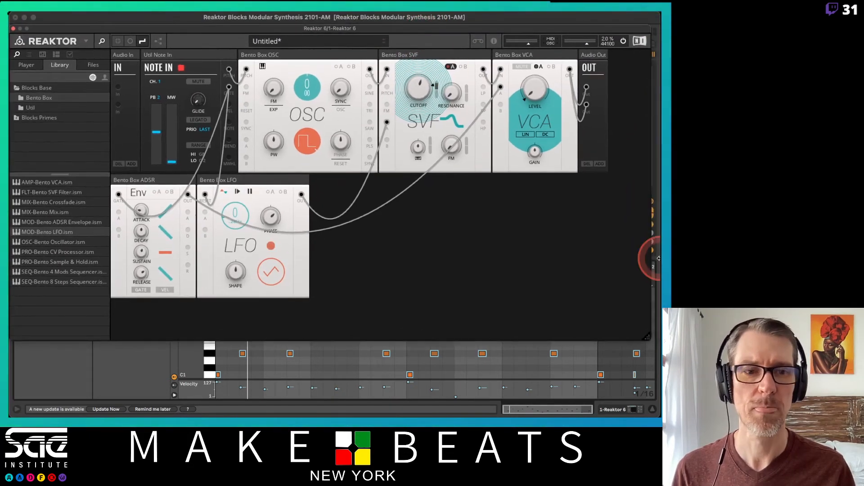
left_click_drag(648, 336, 651, 411)
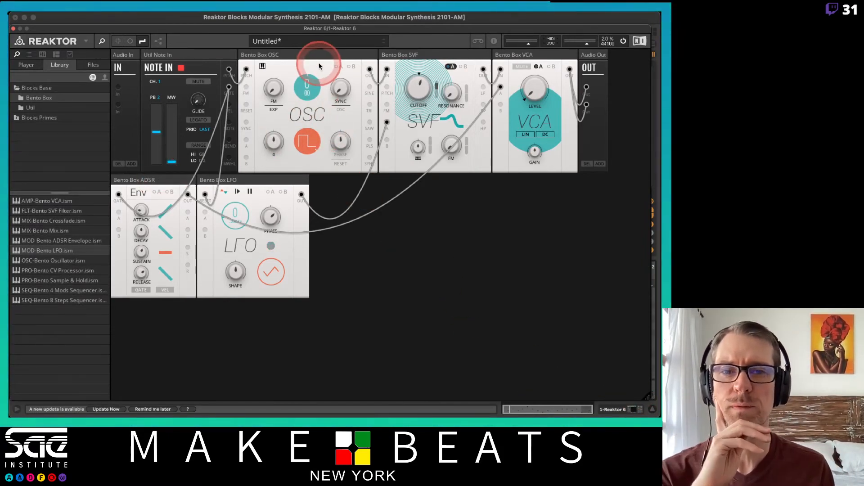
Rearrange the rack by moving the OSC to the second row and the ADSR and LFO to a third row
left_click_drag(317, 70, 222, 148)
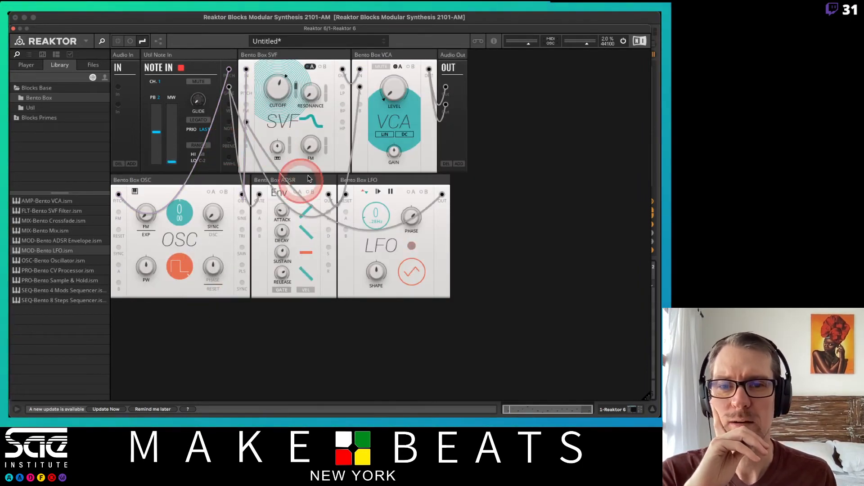
left_click_drag(314, 181, 171, 306)
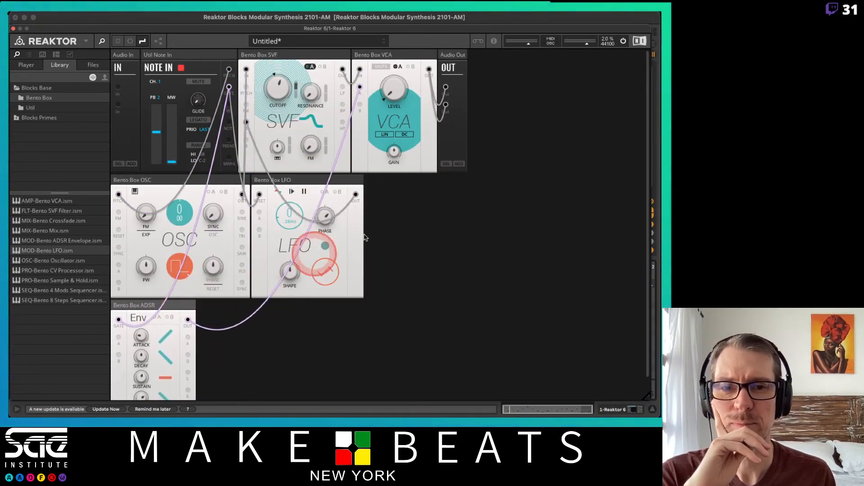
left_click_drag(328, 183, 290, 305)
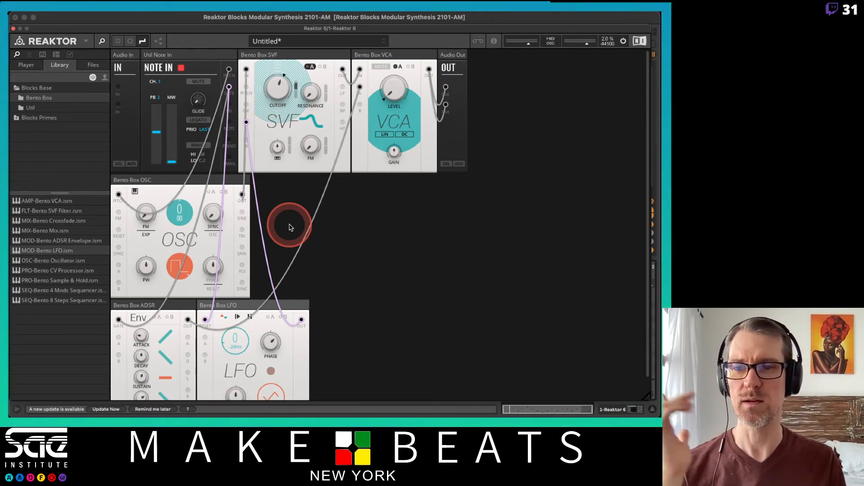
Insert a Bento Mix block before the SVF and route the OSC output through Mix input 1 into the SVF input
left_click(37, 233)
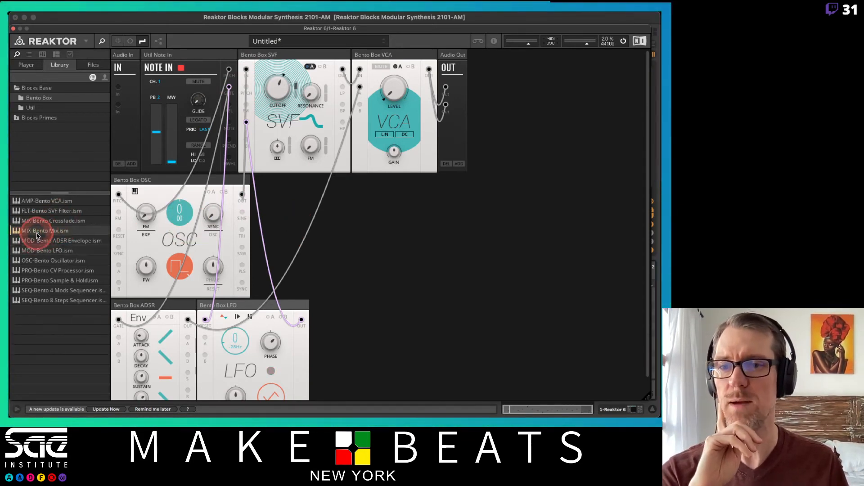
left_click_drag(42, 233, 239, 58)
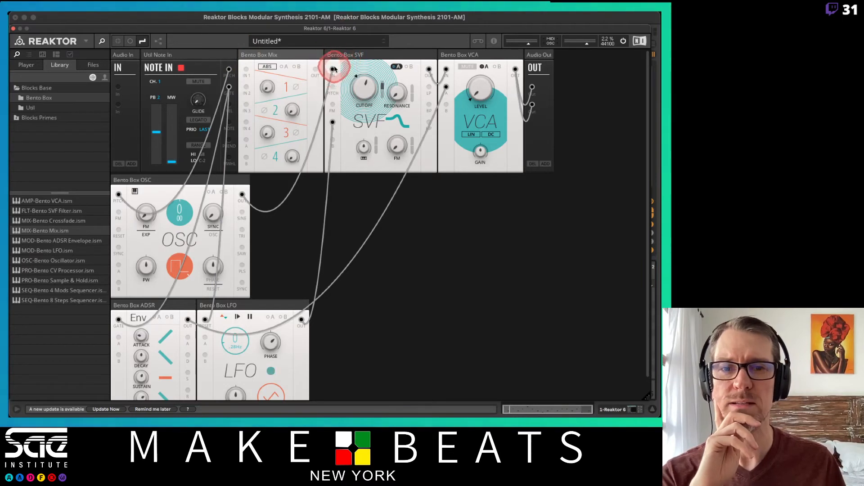
left_click_drag(342, 73, 246, 72)
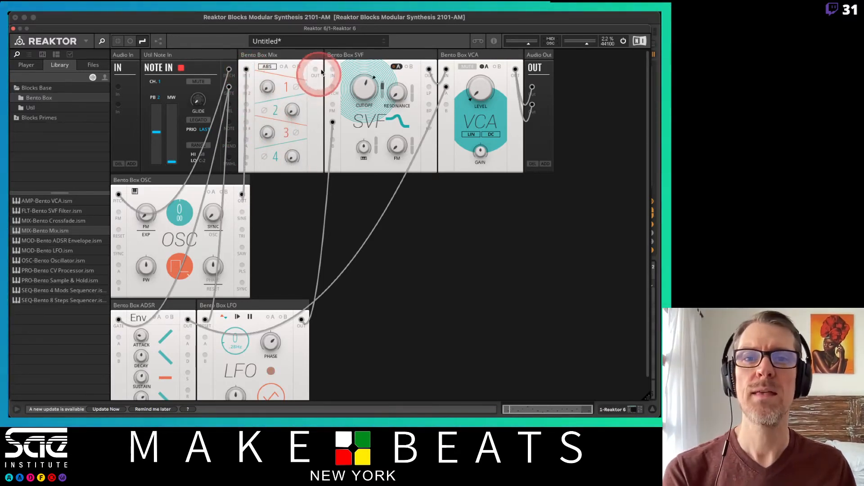
left_click_drag(315, 69, 334, 71)
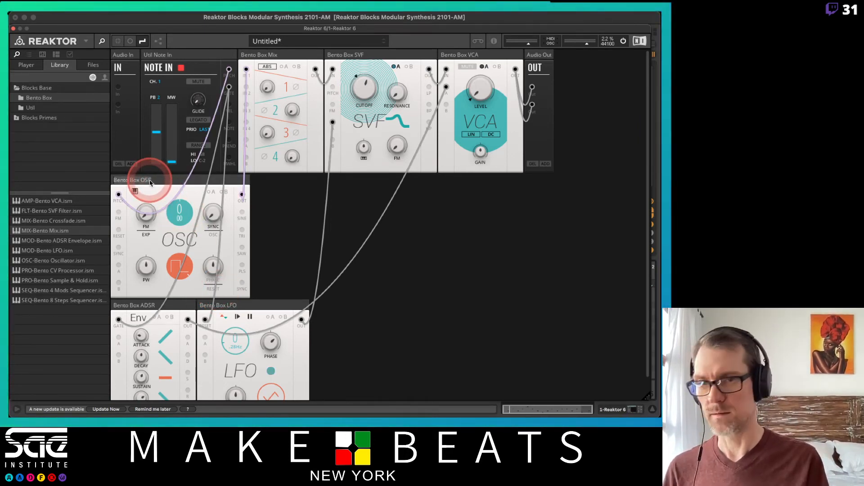
Rename the oscillator block as OSC 1 and duplicate it
type("/OSC")
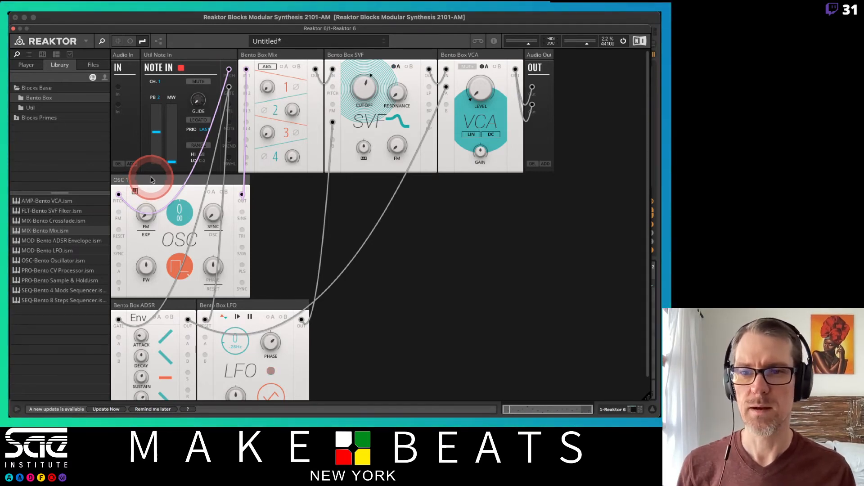
right_click(151, 180)
left_click(160, 194)
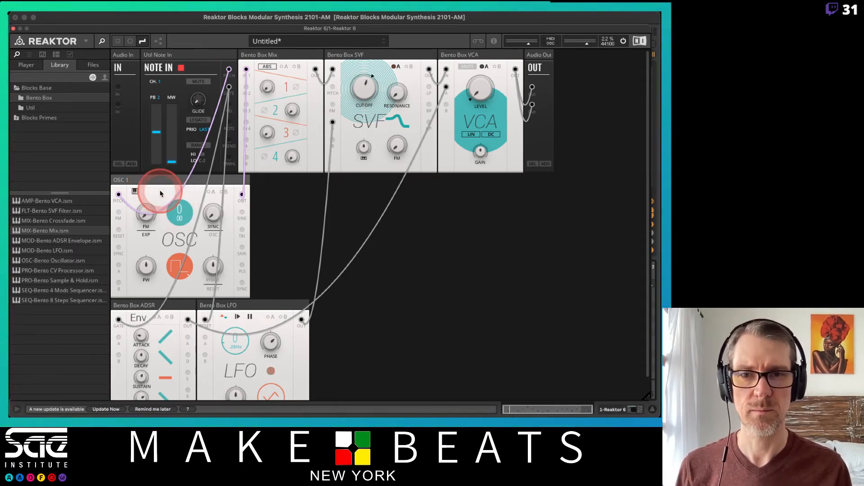
Rename the duplicated oscillator block as OSC 2
left_click(267, 181)
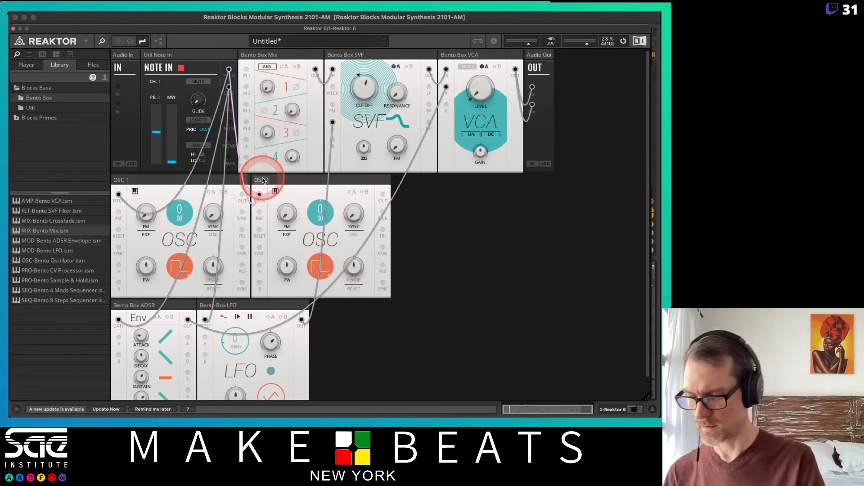
key("Right")
key("BackSpace")
type("2")
key("Return")
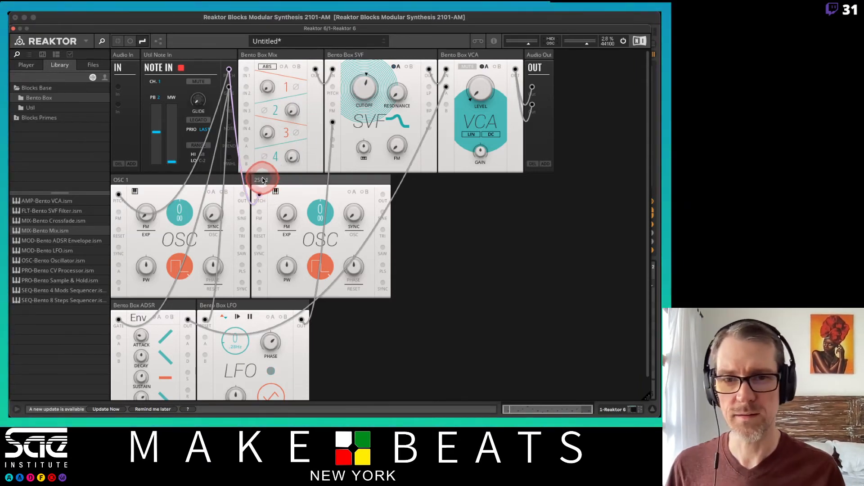
double_click(263, 180)
type("OSC 2")
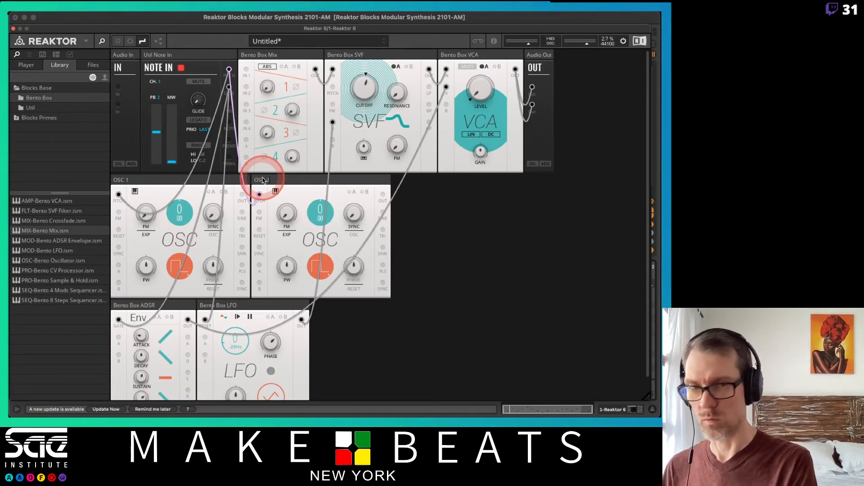
key("Return")
Duplicate OSC 2 and rename the new copy OSC 3
right_click(264, 180)
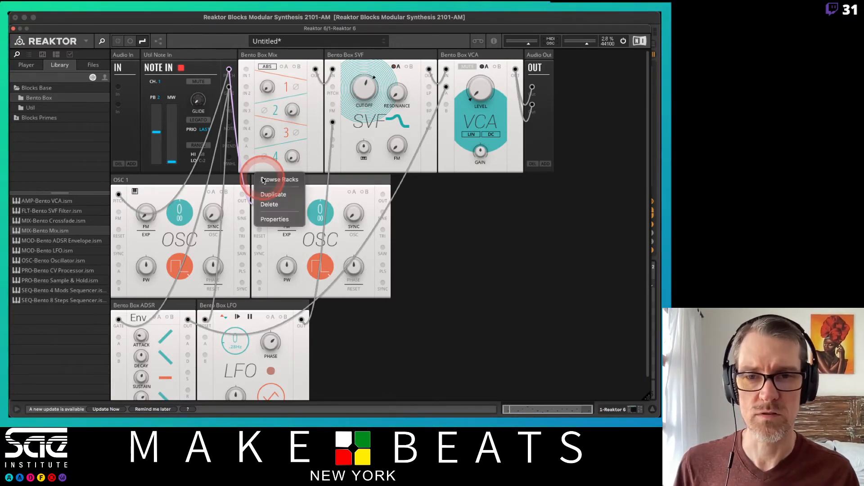
left_click(273, 194)
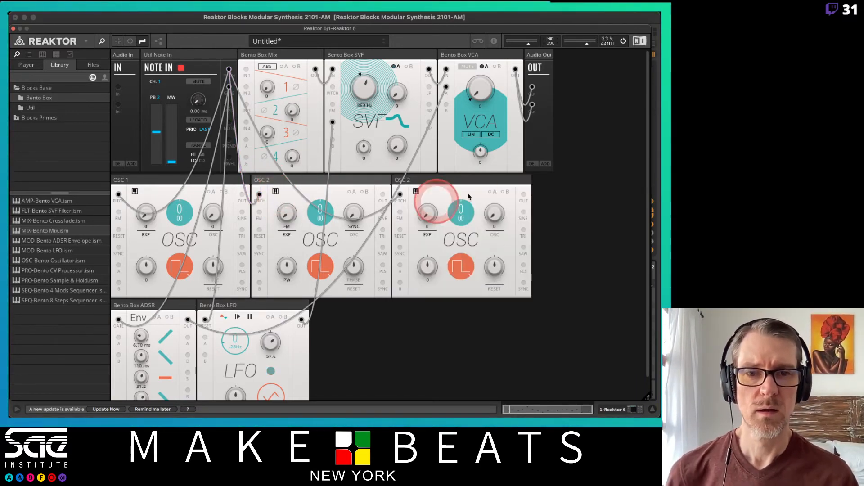
left_click(411, 183)
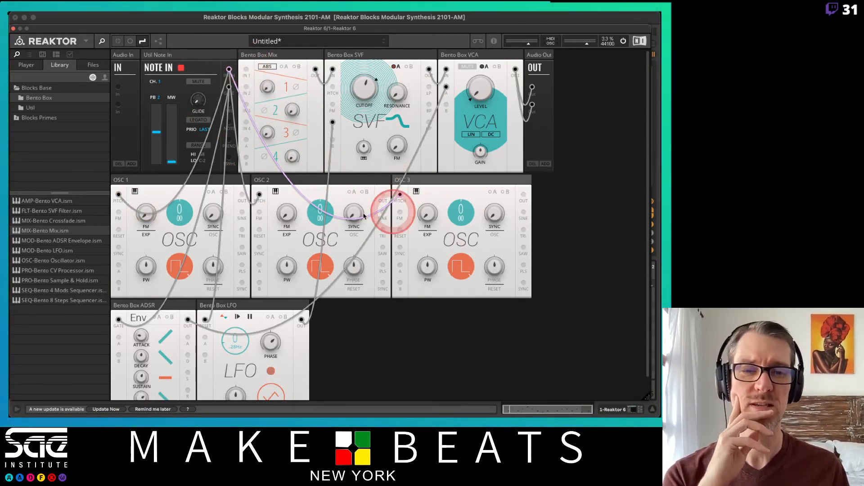
Connect the outputs of OSC 1, OSC 2 and OSC 3 to Mix inputs 1, 2 and 3 respectively
left_click_drag(258, 201, 246, 70)
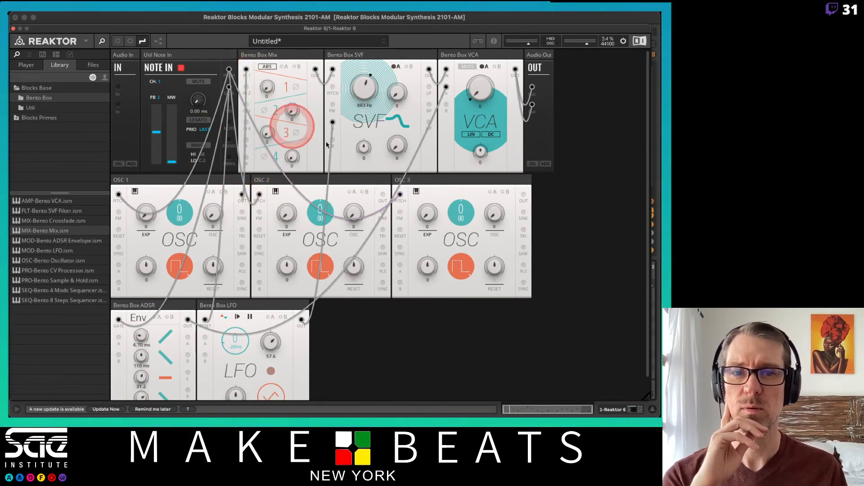
left_click_drag(383, 194, 246, 87)
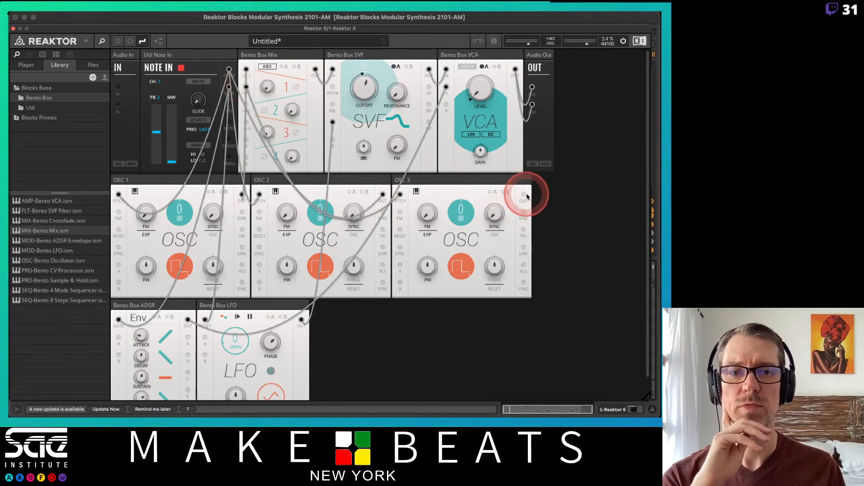
left_click_drag(527, 196, 246, 104)
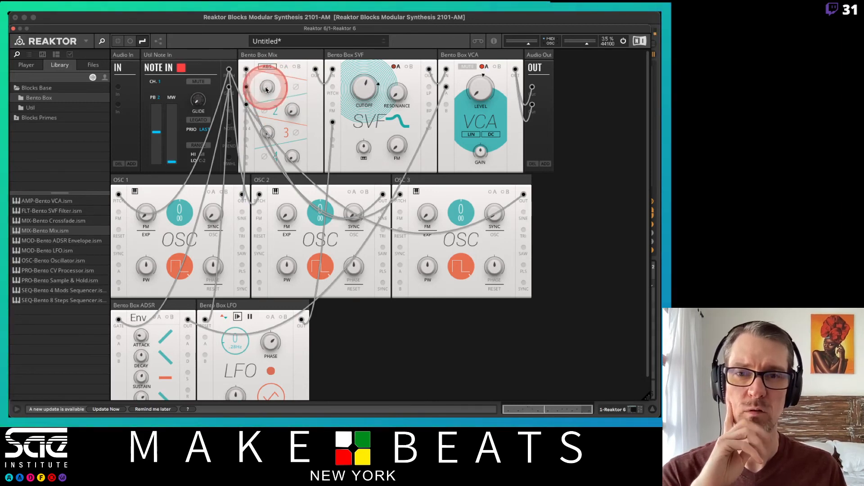
Raise the Mix block's channel 1 level to roughly the middle so that OSC 1 is heard
left_click_drag(265, 88, 266, 44)
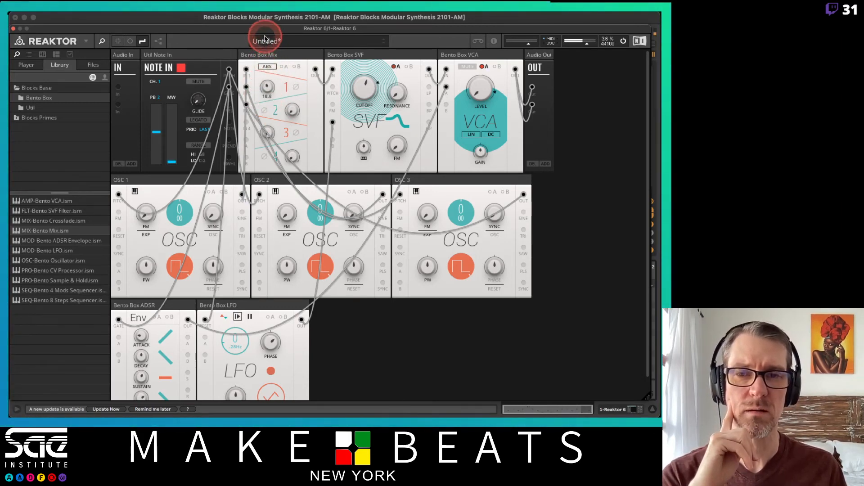
left_click_drag(268, 14, 269, 10)
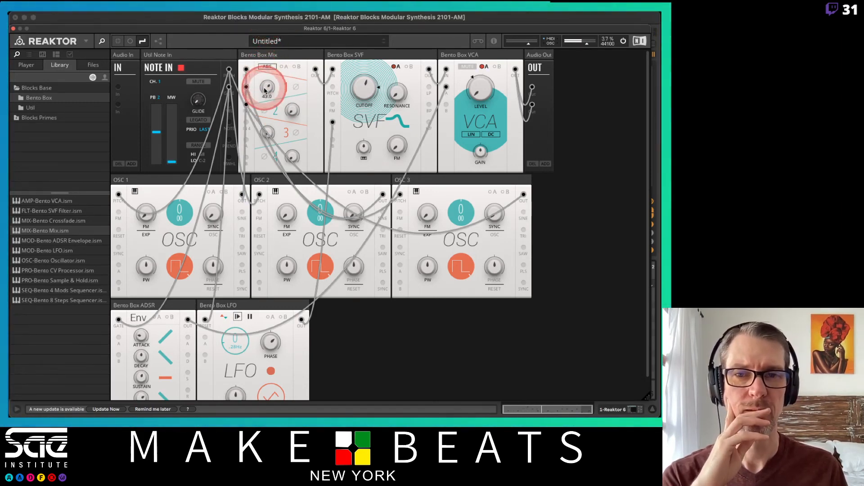
left_click_drag(266, 87, 267, 79)
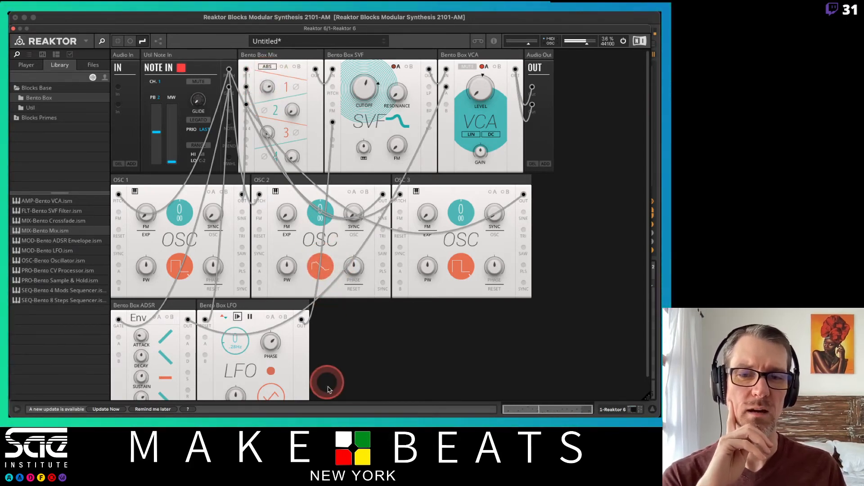
Set OSC 2 to a sine wave pitched up 24 semitones and balance its level on Mix channel 2
left_click(321, 265)
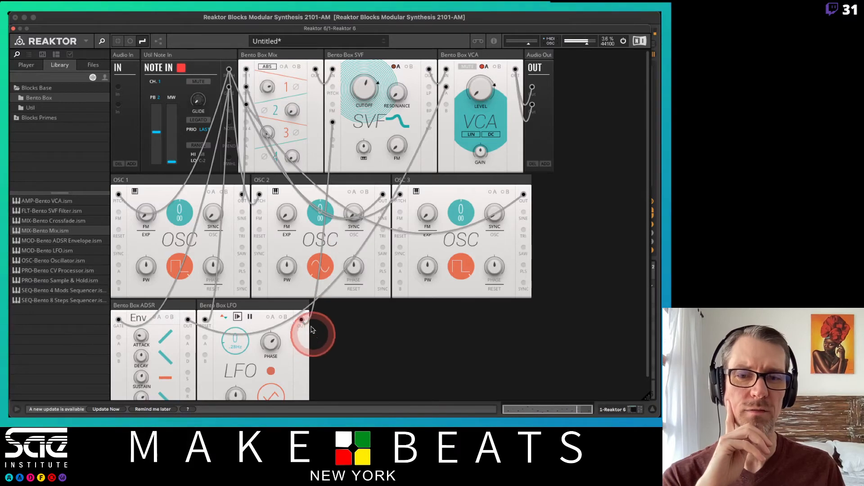
left_click(320, 266)
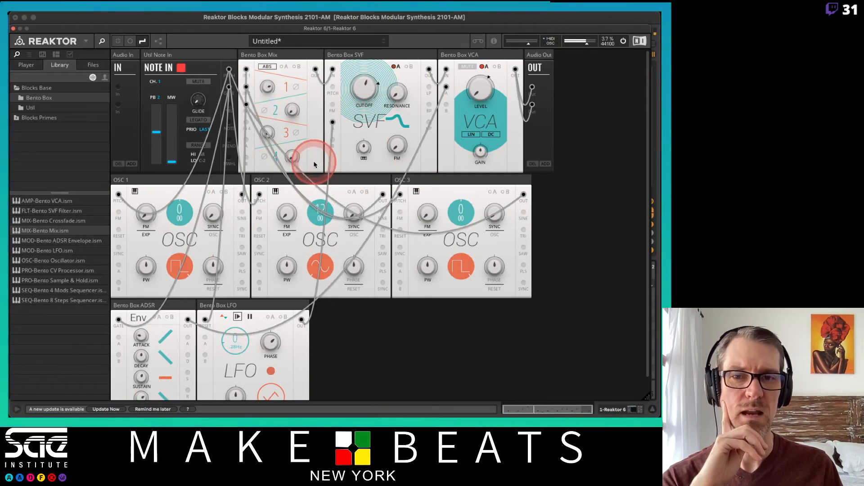
left_click_drag(293, 109, 291, 43)
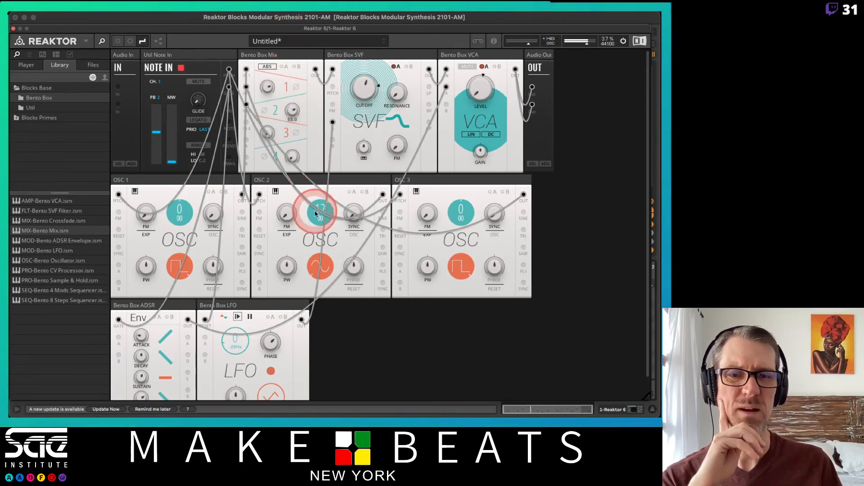
left_click_drag(319, 207, 320, 190)
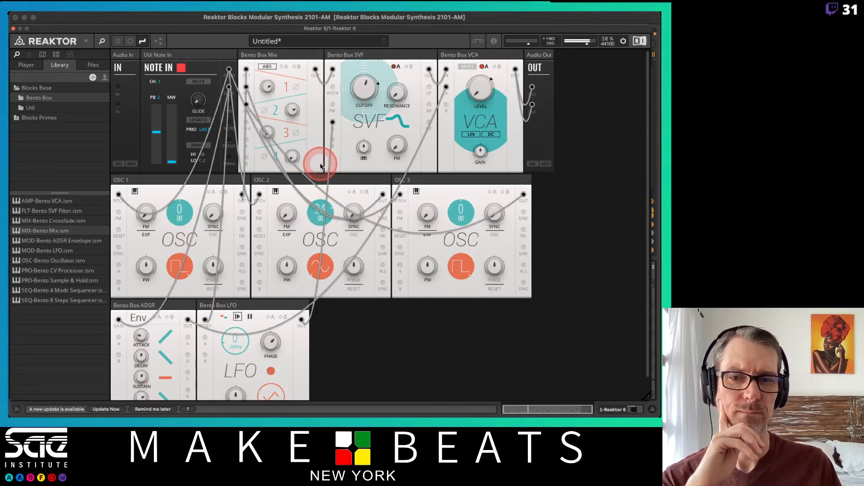
left_click_drag(293, 110, 291, 129)
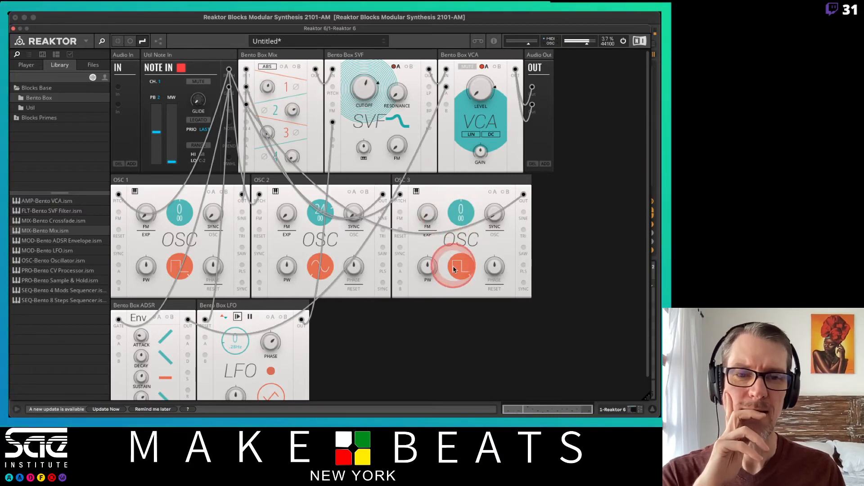
Set OSC 3 to a sawtooth wave pitched up 19 semitones and bring up its level on Mix channel 3
left_click_drag(457, 268, 468, 337)
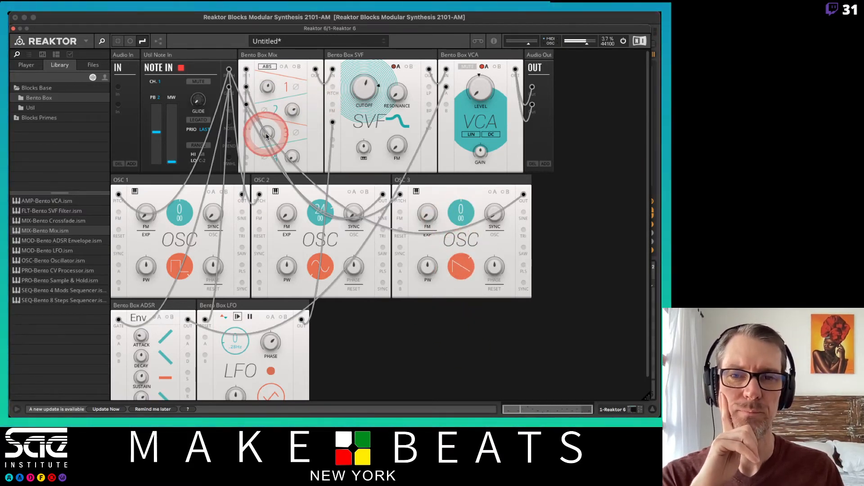
left_click_drag(269, 126, 270, 47)
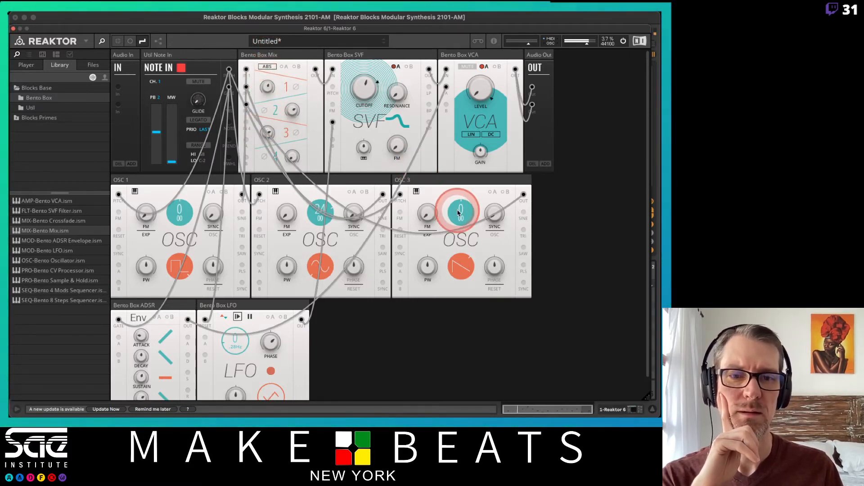
left_click_drag(459, 211, 455, 185)
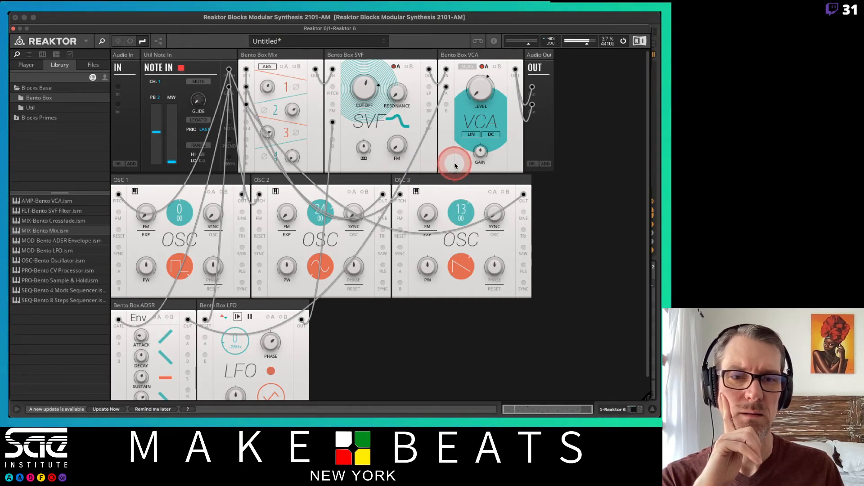
left_click_drag(453, 159, 453, 154)
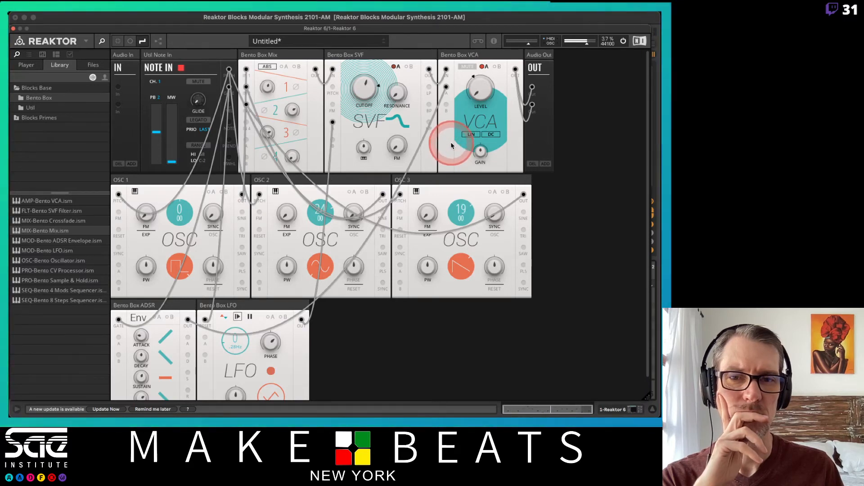
Rebalance the levels of Mix channels 1 and 3 against each other
left_click_drag(267, 130, 267, 156)
left_click_drag(266, 87, 266, 80)
left_click_drag(267, 131, 268, 134)
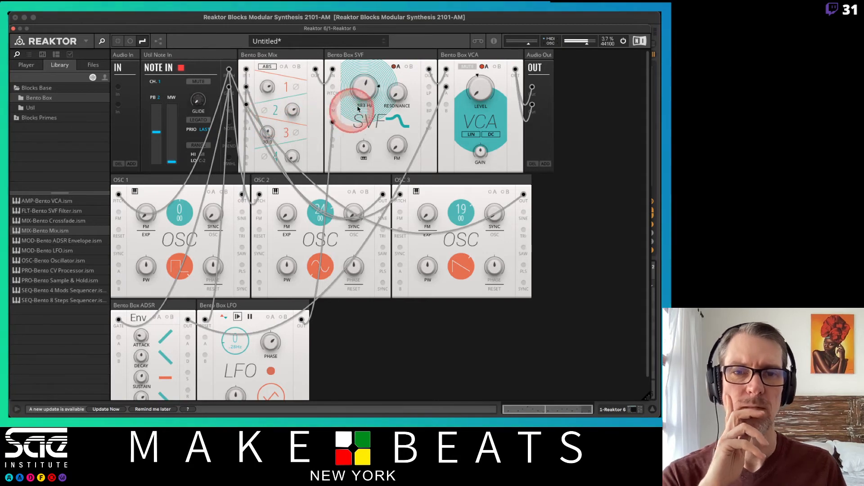
Raise the SVF's resonance and lower its cutoff to about 106 Hz
left_click_drag(396, 94, 401, 54)
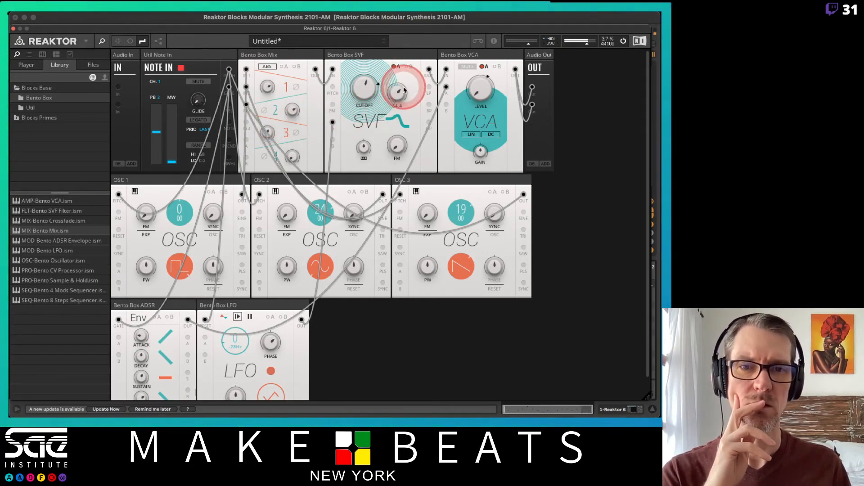
left_click_drag(353, 87, 351, 131)
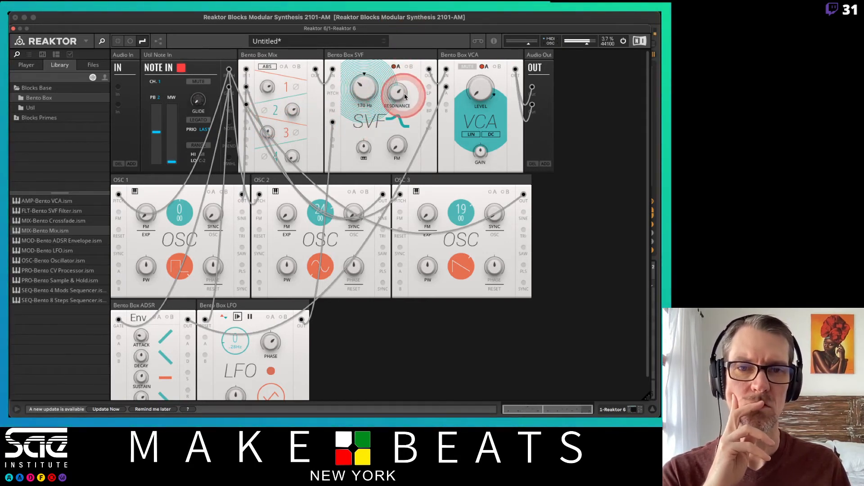
left_click_drag(400, 95, 396, 57)
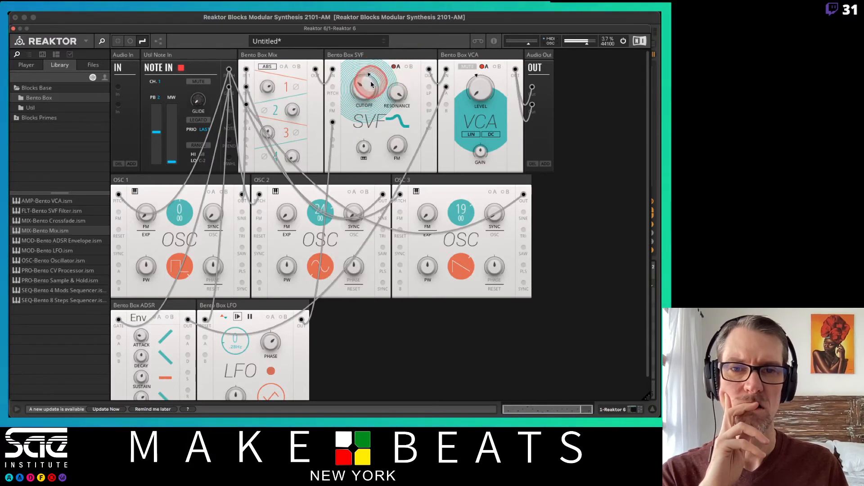
left_click_drag(398, 94, 401, 86)
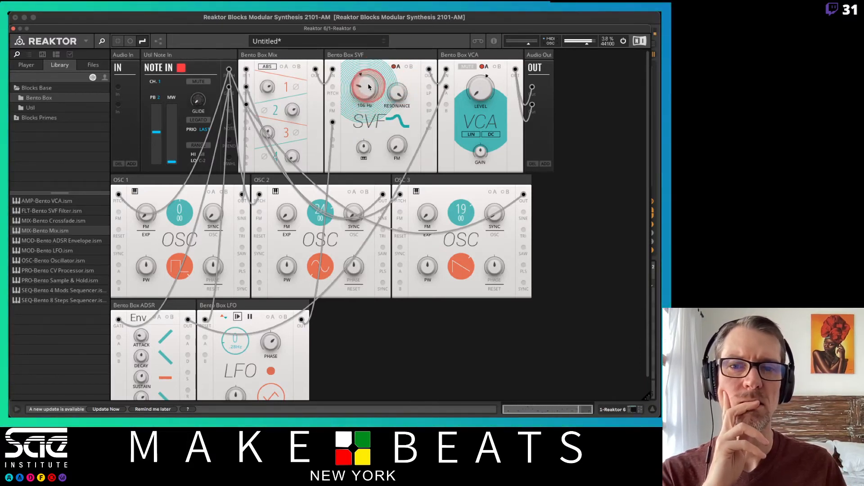
Raise the SVF's cutoff and change OSC 3's waveform to a sine
left_click_drag(372, 61, 366, 107)
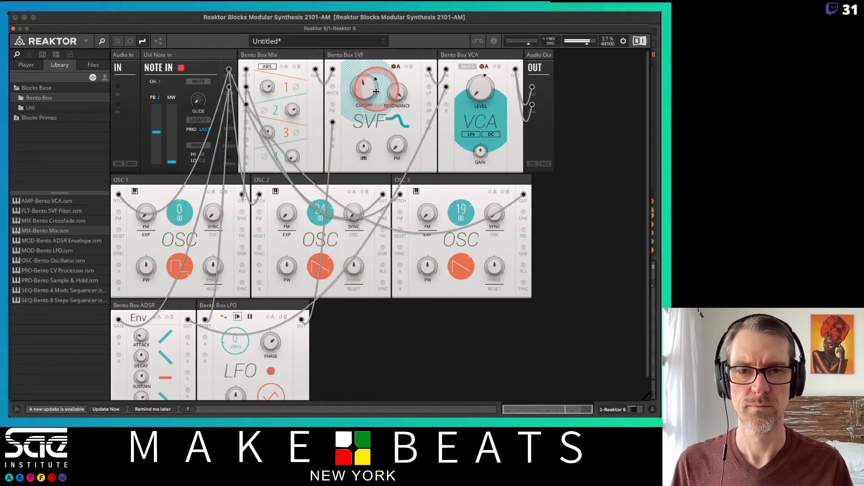
left_click(321, 266)
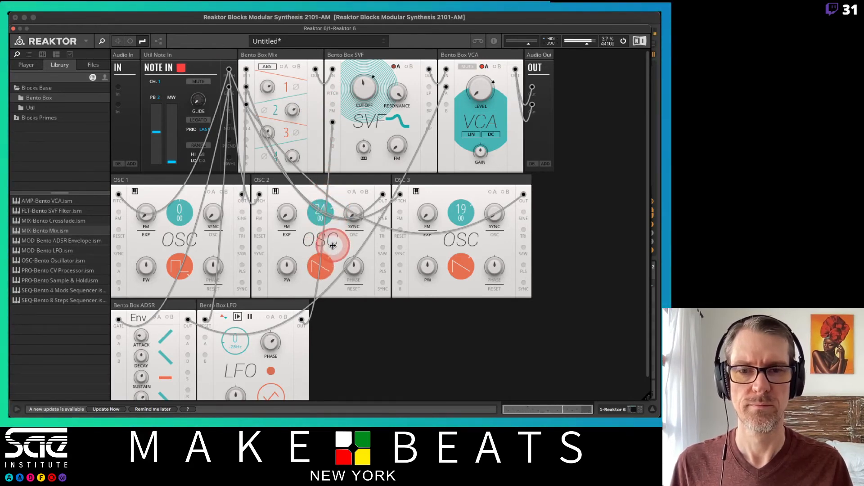
left_click(459, 266)
left_click_drag(443, 160, 449, 339)
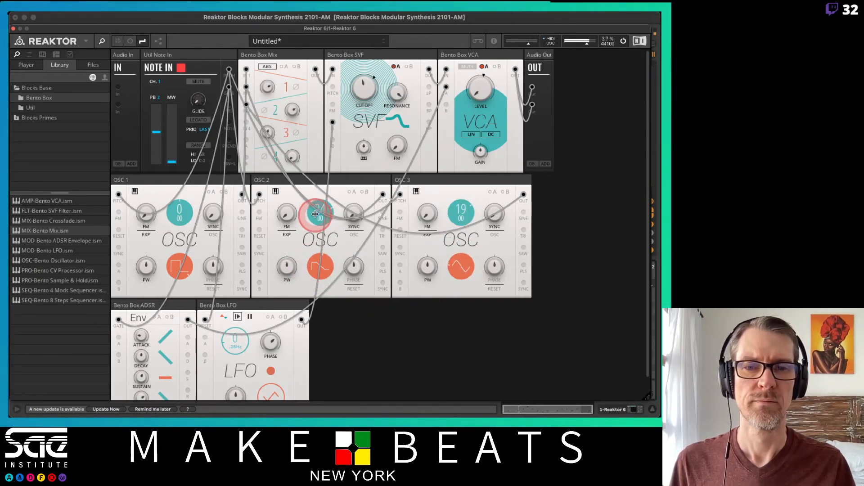
Morph OSC 2's waveform between sawtooth and pulse, and OSC 3's waveform between sine and sawtooth
left_click(318, 265)
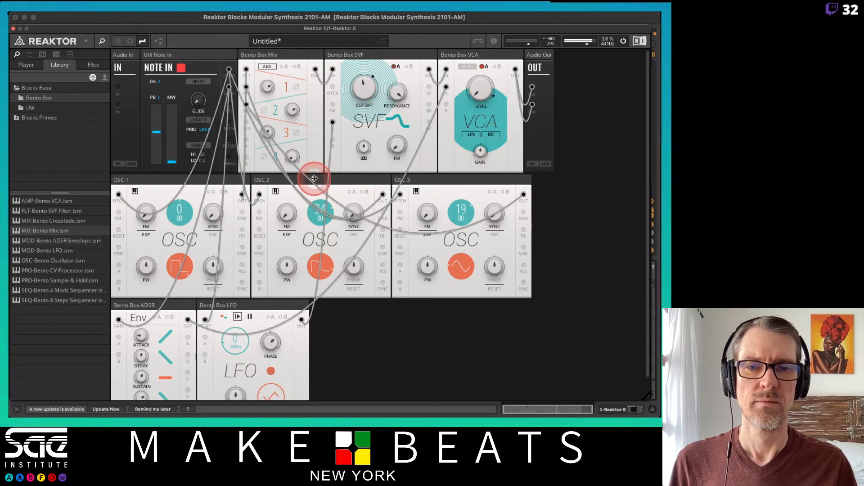
left_click(319, 265)
left_click_drag(320, 264, 264, 116)
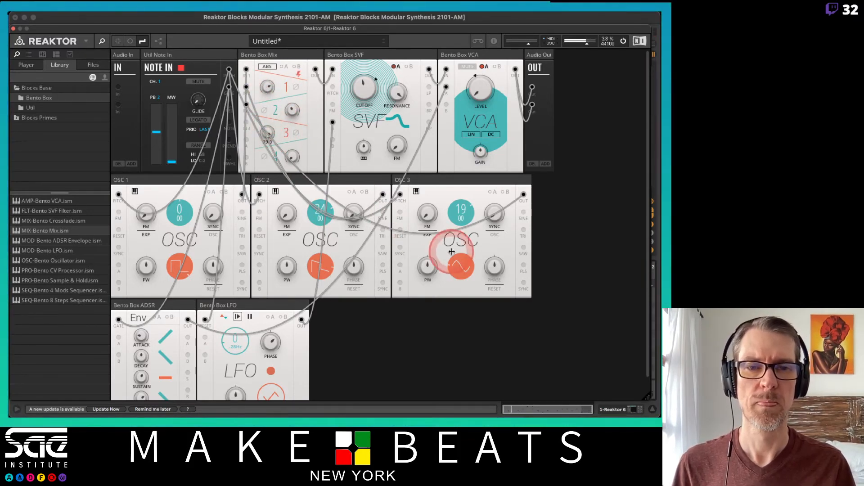
left_click_drag(459, 265, 433, 168)
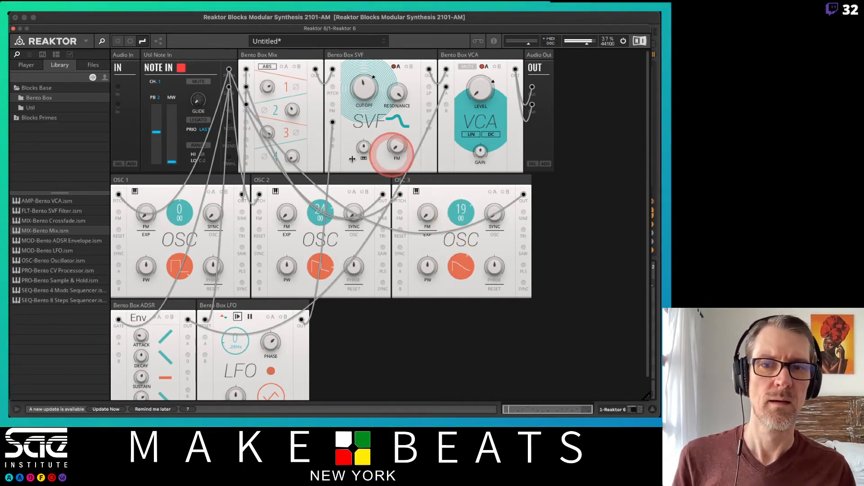
Fine-tune the levels of Mix channels 3 and 1, and shift OSC 1's pulse width into negative values
left_click_drag(267, 133, 273, 158)
mouse_move(265, 86)
left_mouse_down()
mouse_move(274, 123)
mouse_move(271, 84)
left_mouse_up()
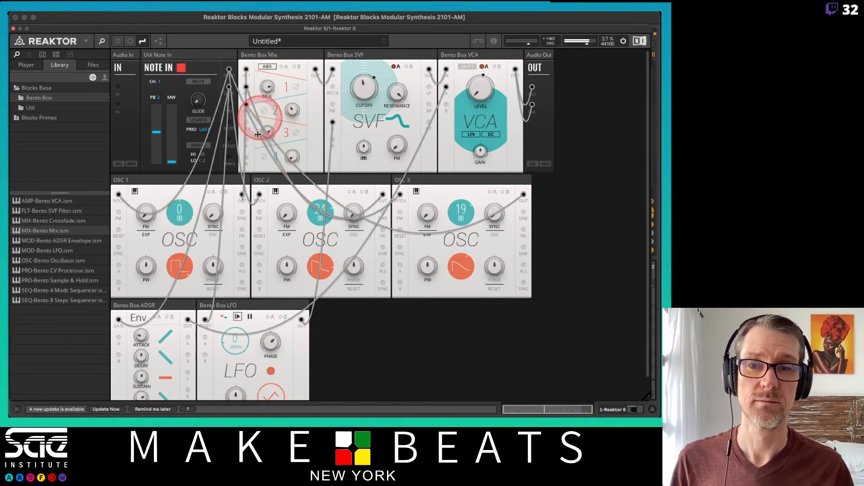
left_click_drag(145, 265, 143, 295)
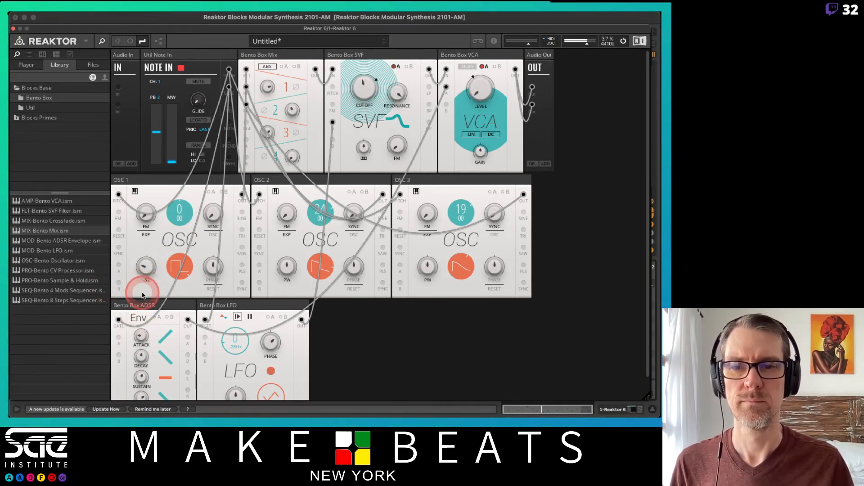
Patch OSC 2's output into OSC 1's FM input, sweep the FM amount up past 50, and bring it back down
left_click(383, 215)
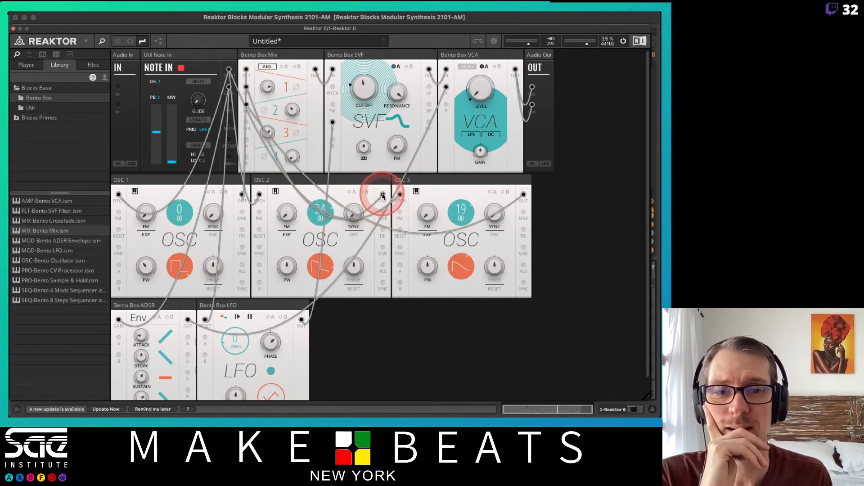
left_click_drag(382, 196, 116, 215)
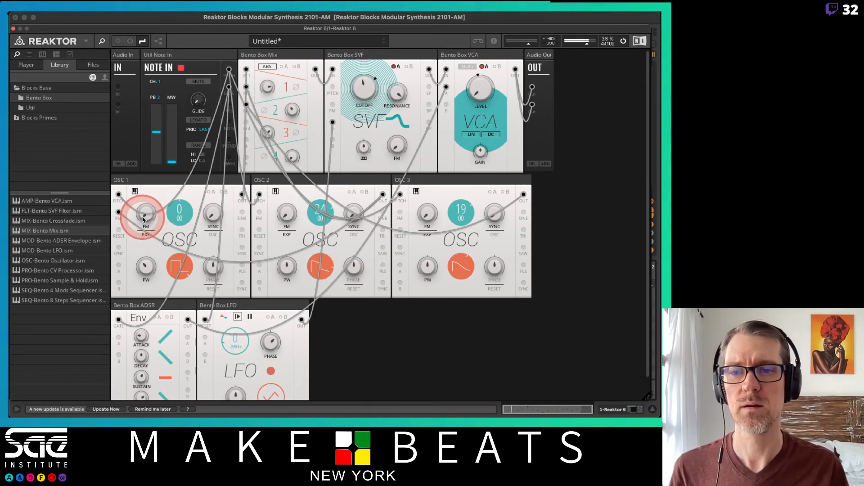
left_click_drag(144, 213, 140, 153)
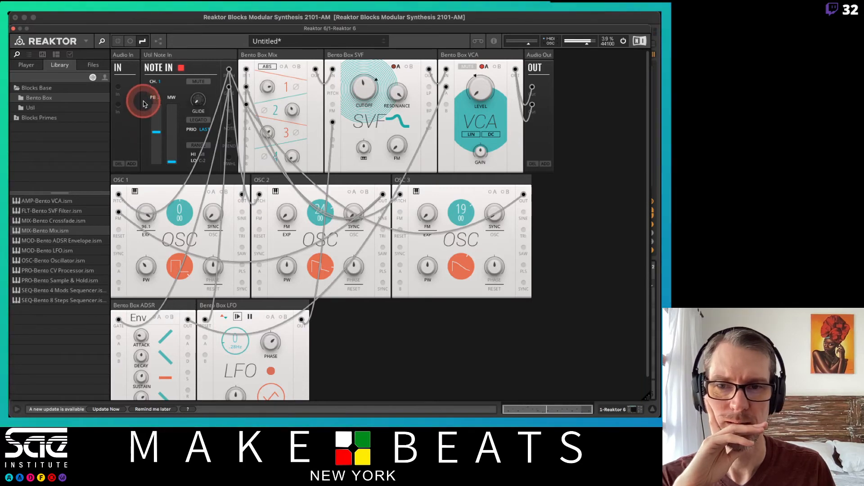
left_click_drag(144, 103, 150, 133)
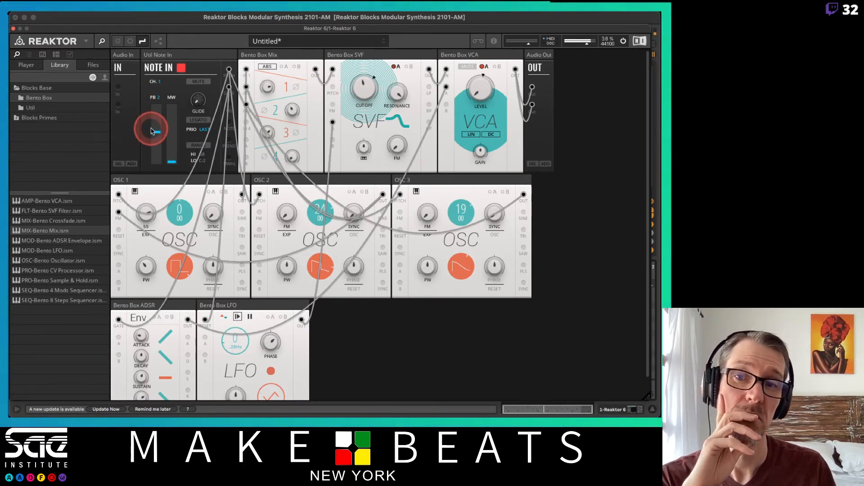
left_click_drag(151, 128, 142, 236)
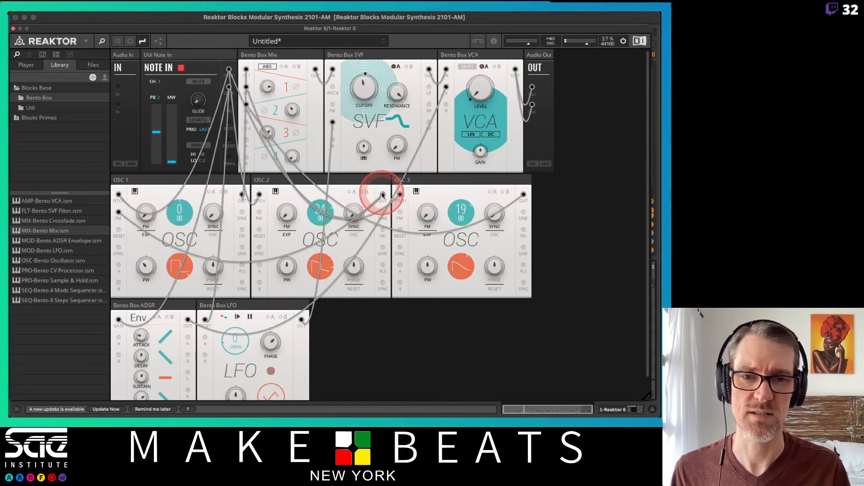
Patch OSC 2's output into OSC 1's sync input and raise OSC 1's sync amount
left_click_drag(138, 244, 118, 247)
left_click(215, 219)
left_click_drag(214, 219, 221, 153)
left_click(182, 208)
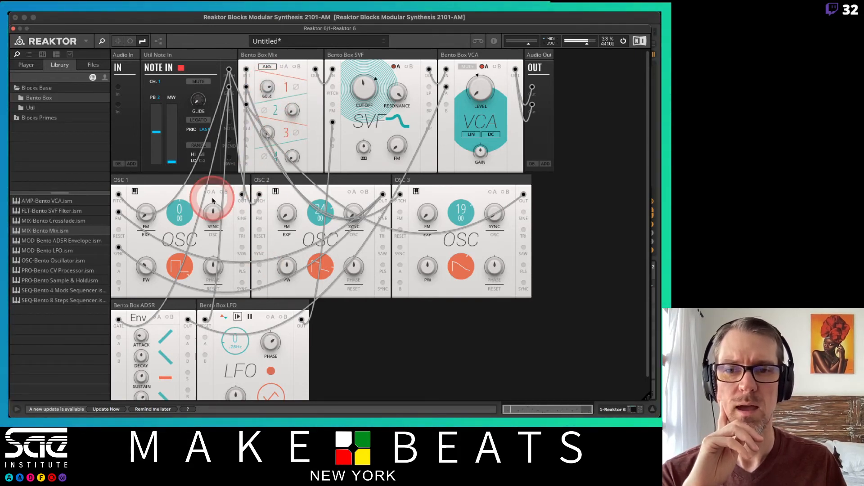
mouse_move(213, 218)
left_mouse_down()
mouse_move(205, 278)
mouse_move(217, 220)
left_mouse_up()
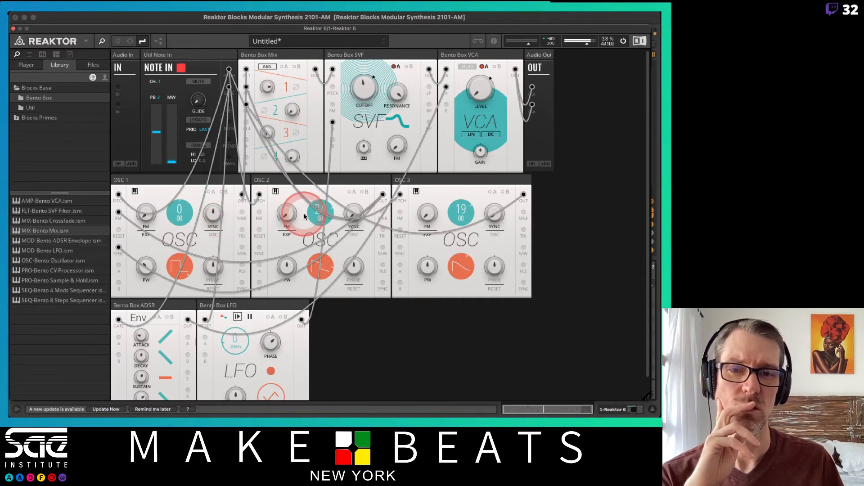
Pitch OSC 2 down to -48 semitones and turn down OSC 1's sync amount
left_click_drag(349, 215, 346, 271)
left_click_drag(324, 208, 297, 410)
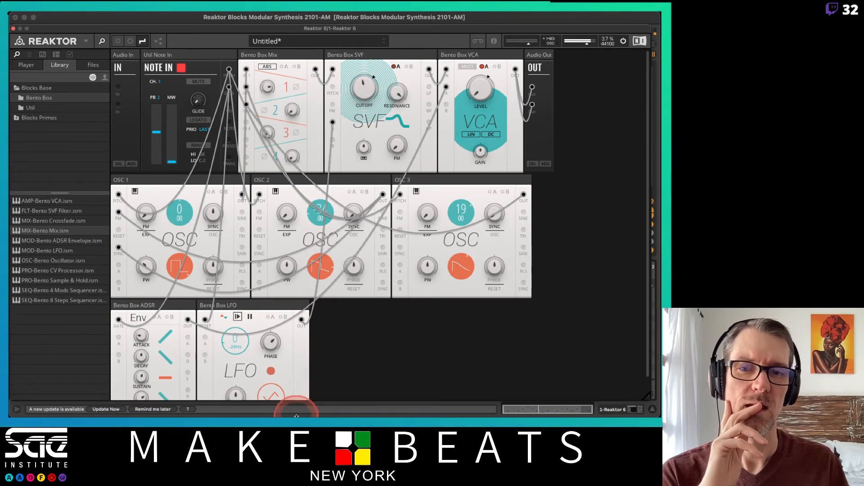
left_click_drag(322, 225, 317, 258)
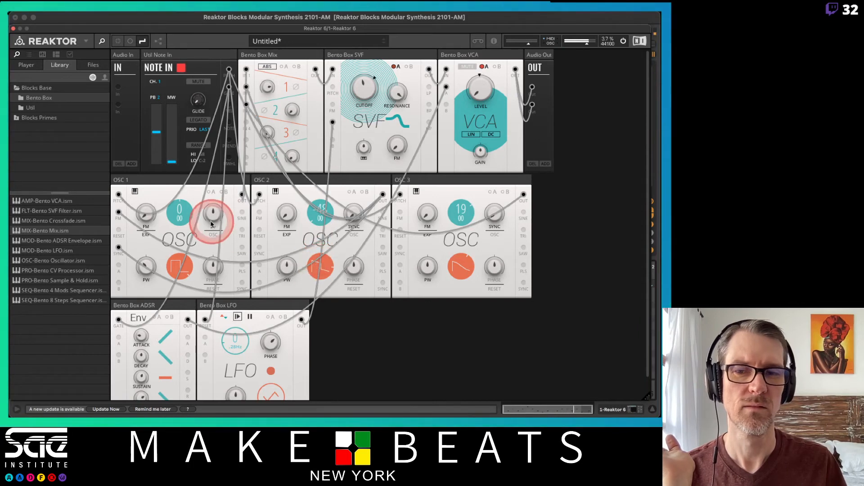
left_click_drag(214, 215, 214, 278)
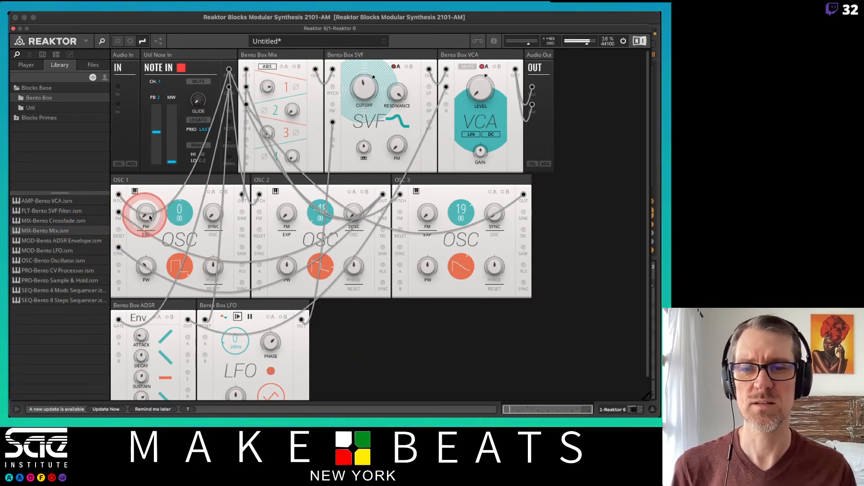
Raise OSC 1's FM amount, then its sync amount, with OSC 2 pitched up to 26 semitones
left_click_drag(155, 201, 164, 151)
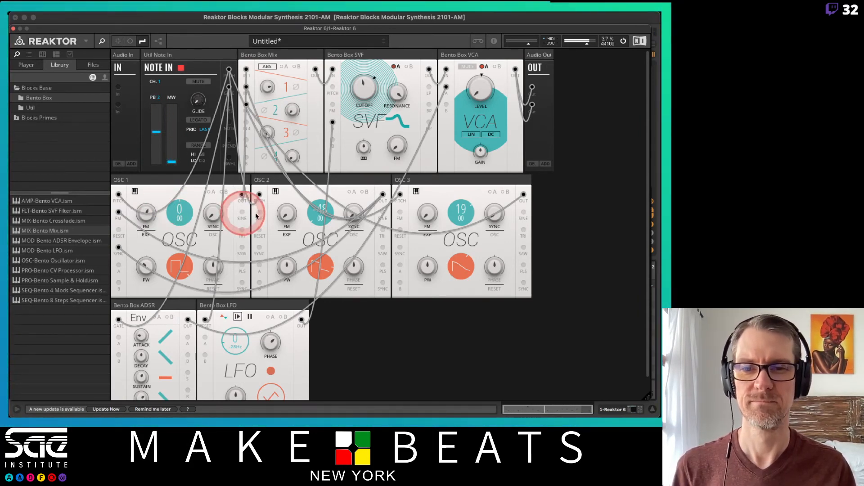
left_click_drag(325, 212, 145, 126)
left_click_drag(209, 216, 219, 140)
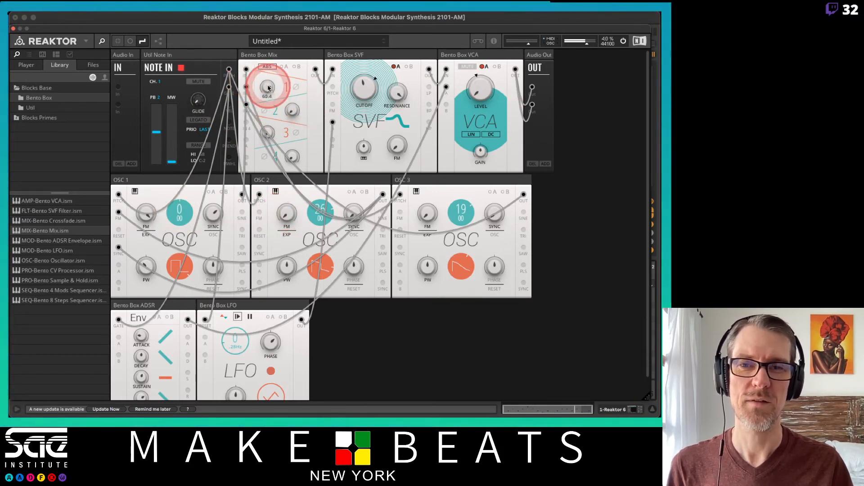
Set OSC 2's pitch to 24 semitones and rebalance Mix channel 1 at about 45 against a raised channel 2
left_click_drag(267, 88, 281, 246)
left_click_drag(292, 111, 297, 13)
left_click_drag(321, 203, 321, 215)
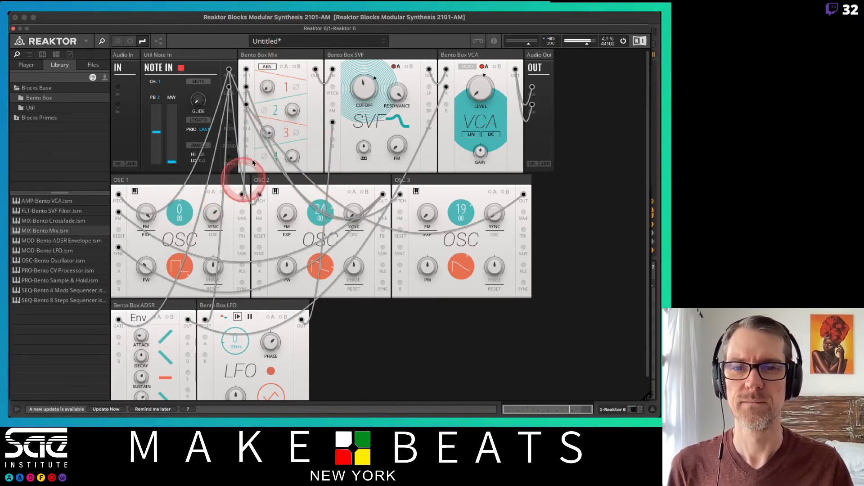
left_click_drag(265, 86, 278, 11)
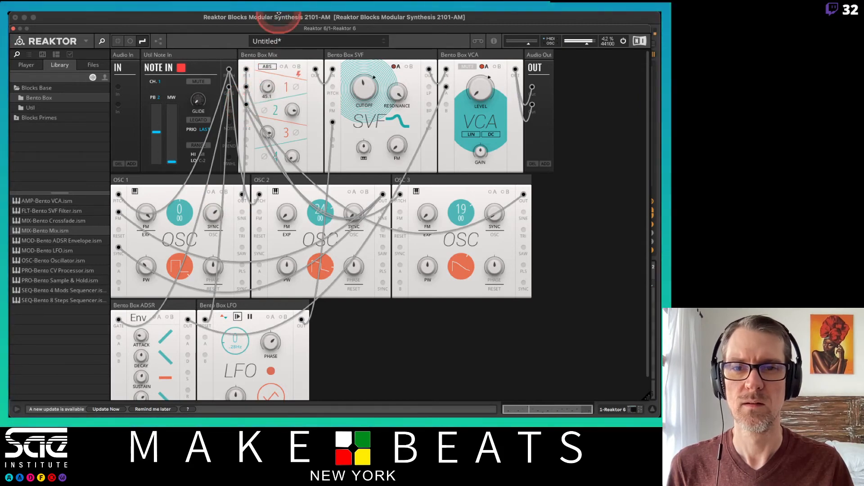
Set OSC 1's sync amount to about 45.7 and readjust its FM amount
mouse_move(213, 212)
left_mouse_down()
mouse_move(196, 255)
mouse_move(156, 201)
mouse_move(208, 214)
mouse_move(202, 206)
left_mouse_up()
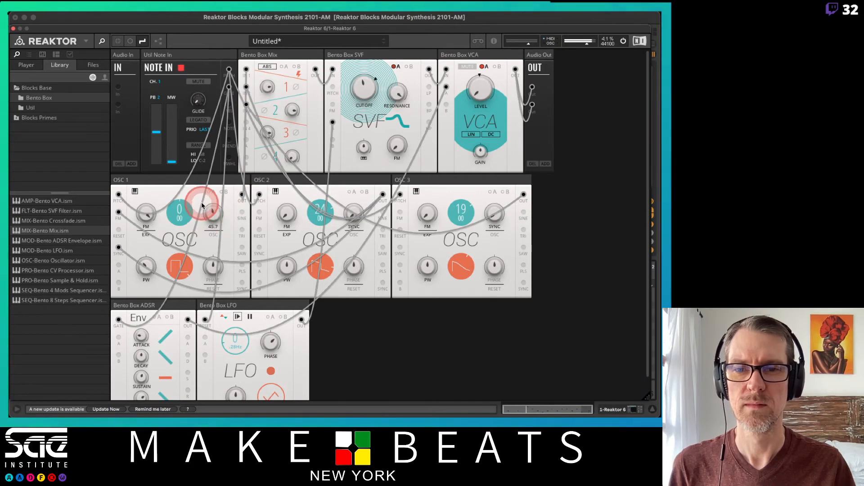
left_click_drag(146, 213, 145, 250)
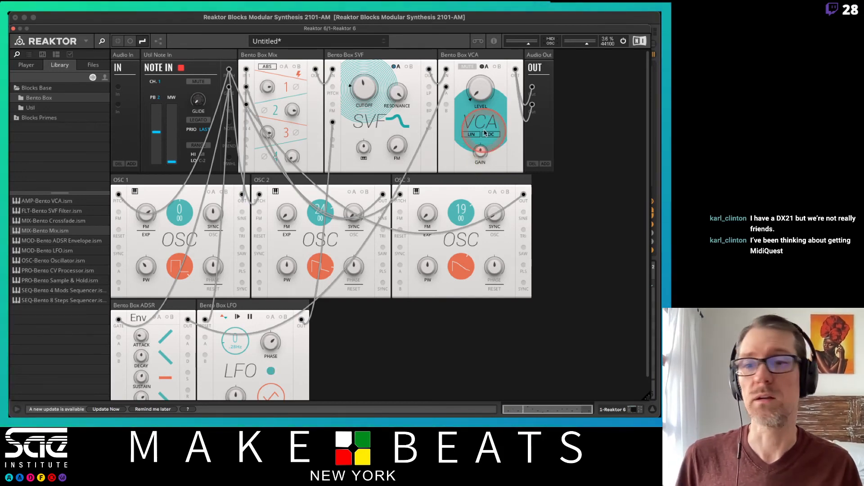
mouse_move(517, 17)
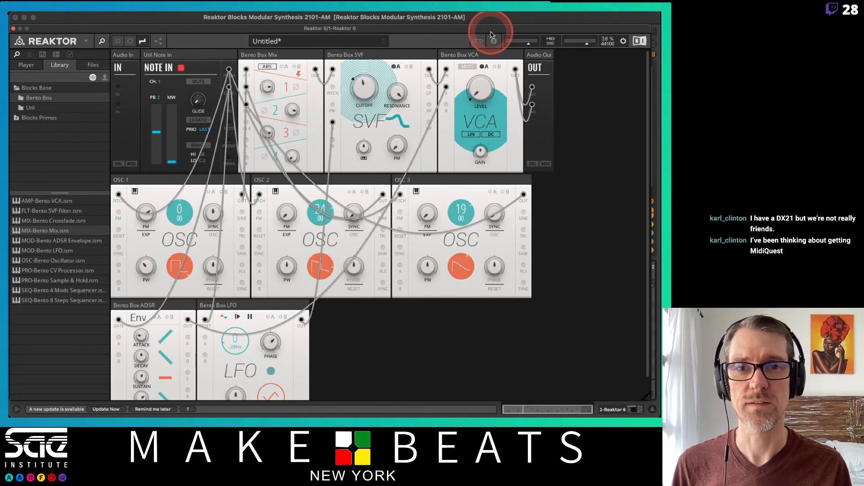
left_click_drag(496, 32, 493, 35)
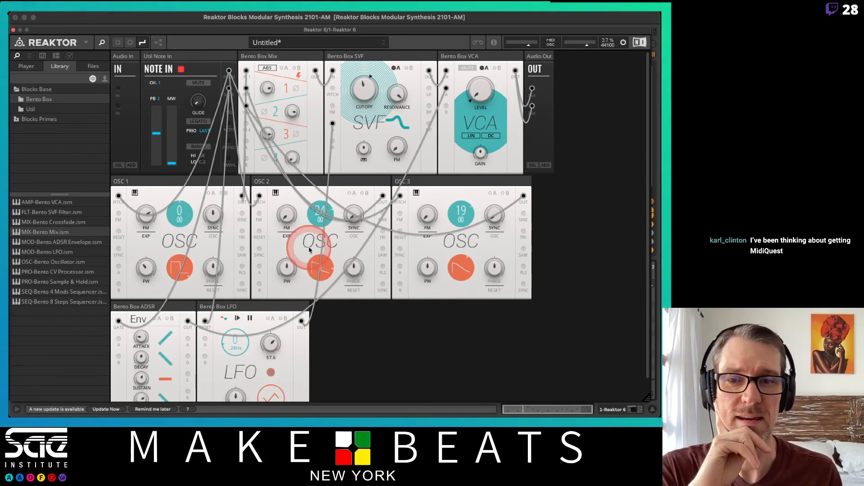
Stack OSC 2 and OSC 3 in separate rows below OSC 1 in the rack
left_click_drag(292, 189, 166, 285)
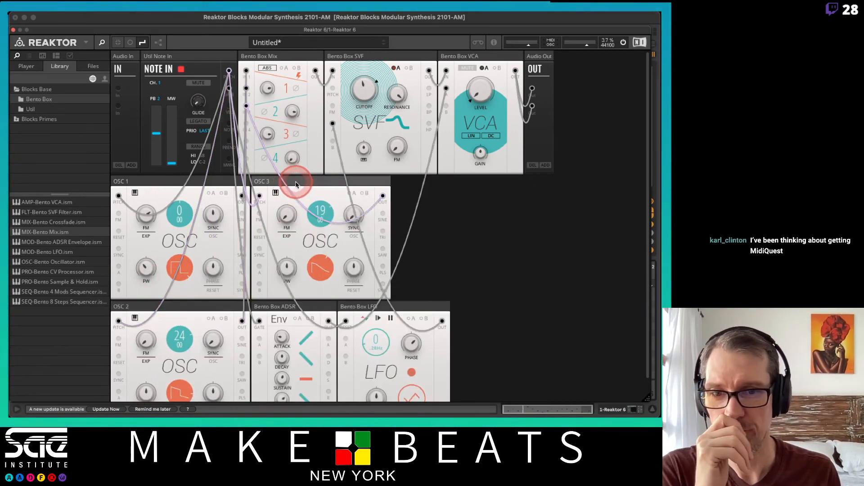
left_click_drag(296, 185, 140, 354)
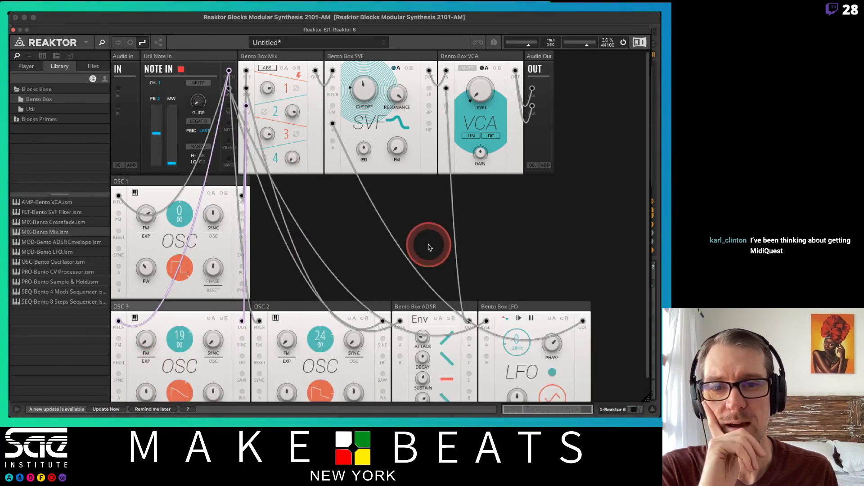
scroll(429, 246, "down", 1)
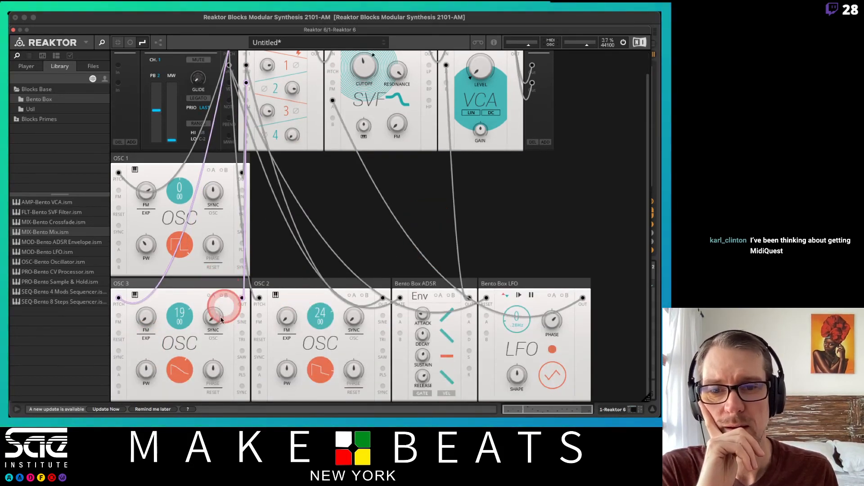
left_click_drag(225, 285, 217, 380)
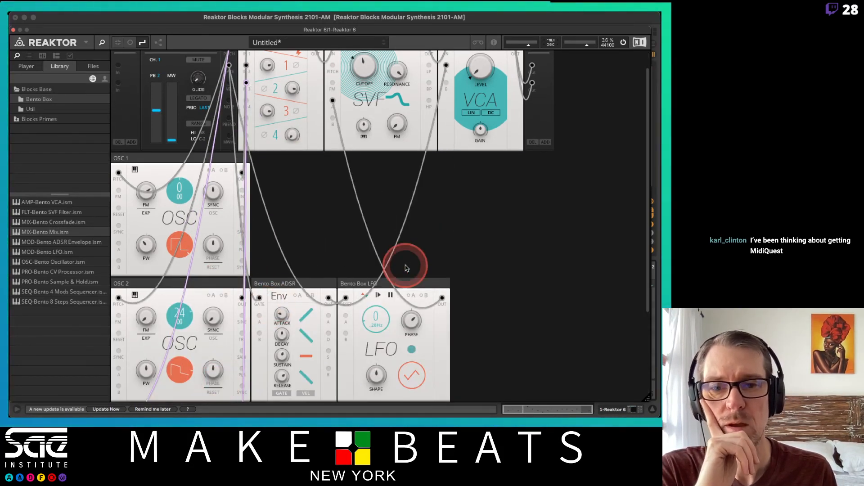
scroll(405, 268, "down", 5)
scroll(405, 268, "up", 6)
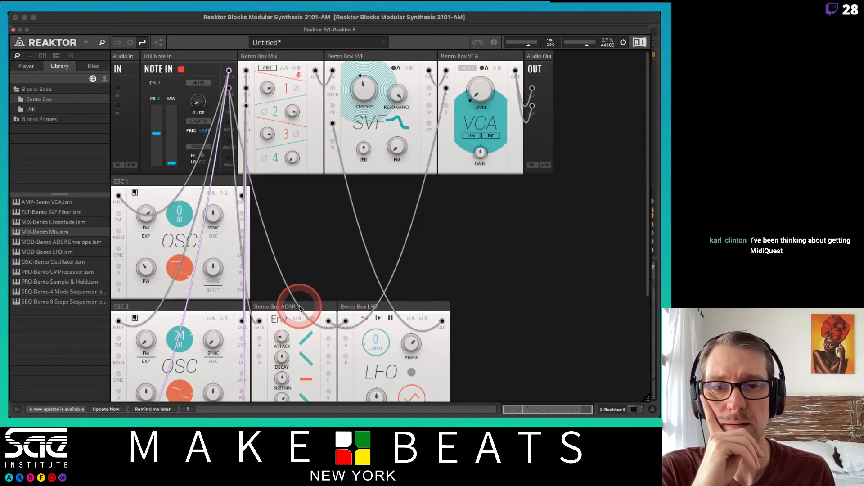
Move the ADSR and LFO blocks into OSC 1's row, ahead of the oscillator
left_click_drag(299, 308, 156, 182)
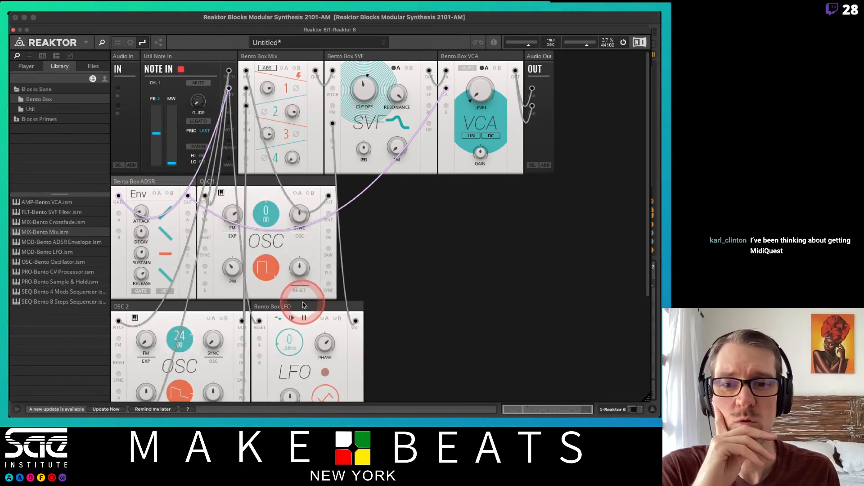
left_click_drag(279, 270, 370, 196)
Duplicate the ADSR block and place the copy in OSC 2's row, ahead of the oscillator
scroll(370, 196, "down", 3)
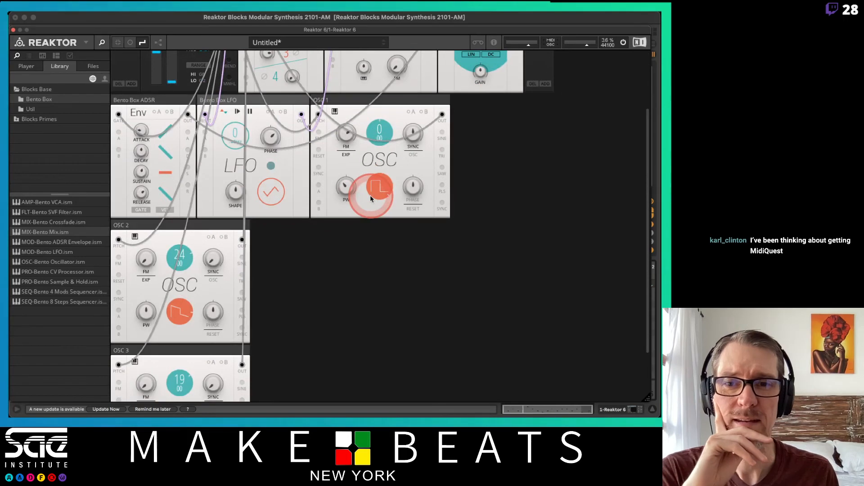
right_click(169, 102)
left_click(179, 117)
left_click(179, 118)
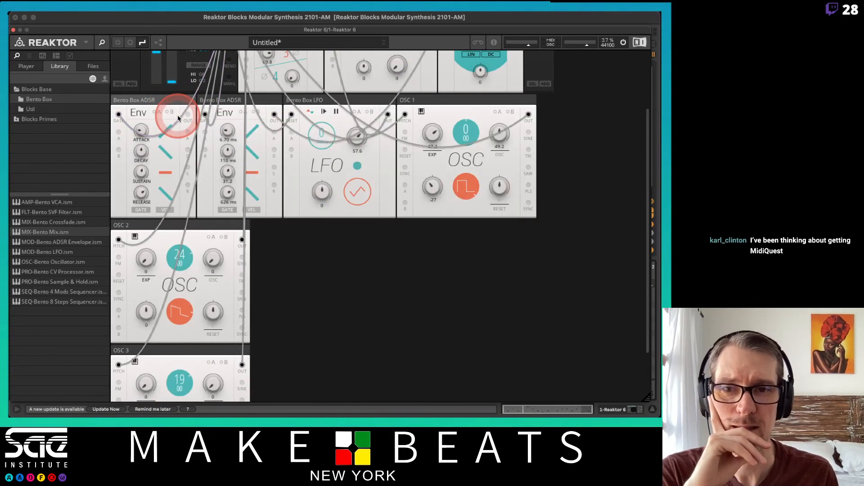
left_click_drag(264, 101, 159, 229)
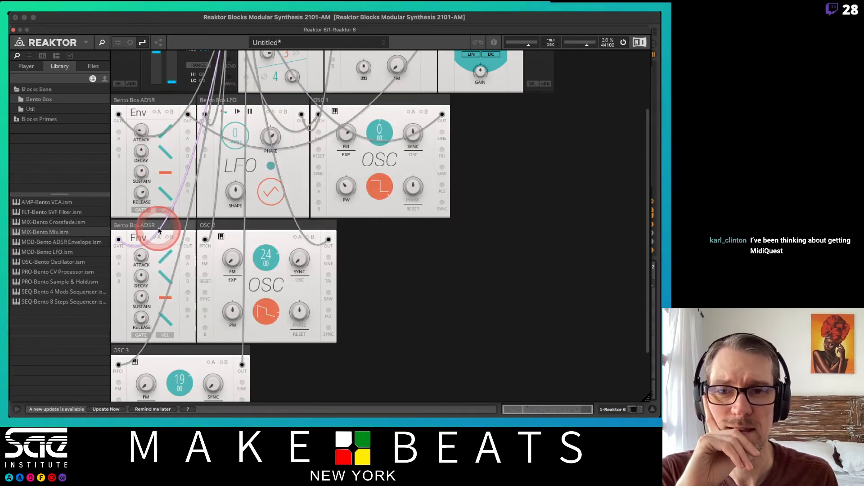
Duplicate OSC 2's ADSR block and place the copy in OSC 3's row, ahead of the oscillator
scroll(210, 221, "down", 3)
right_click(182, 180)
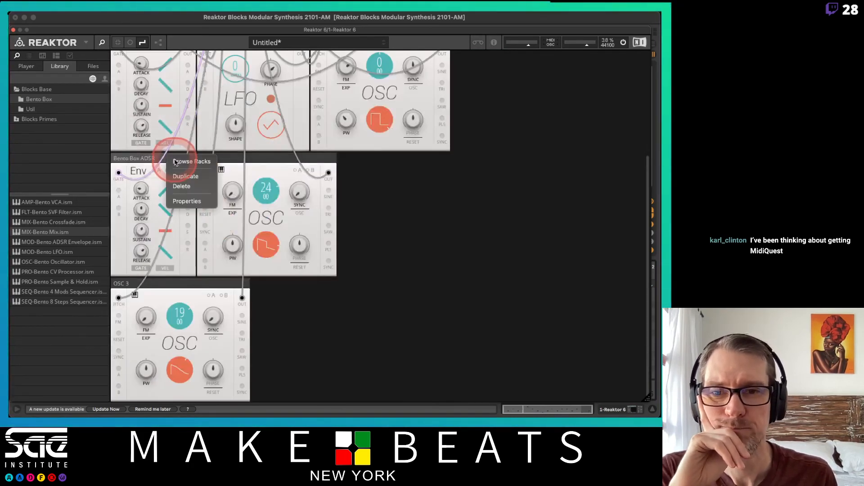
left_click(194, 174)
left_click_drag(236, 158, 133, 282)
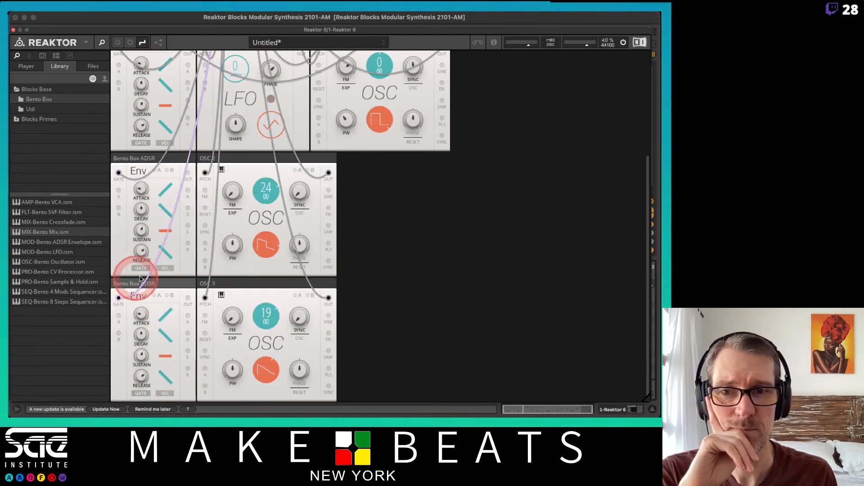
Duplicate the LFO block and place the copy in OSC 2's row, between the ADSR and the oscillator
scroll(185, 255, "up", 5)
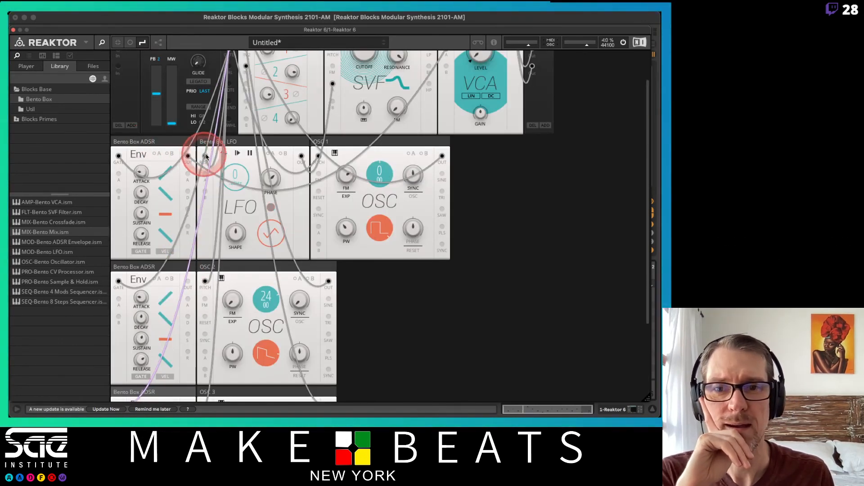
right_click(238, 142)
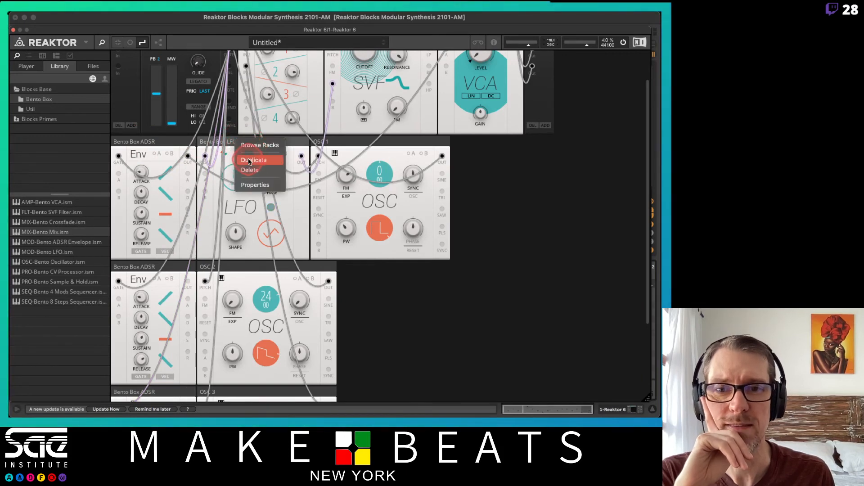
left_click(247, 160)
left_click_drag(245, 143, 248, 260)
Duplicate OSC 2's LFO block and place the copy in OSC 3's row, between the ADSR and the oscillator
scroll(248, 261, "down", 5)
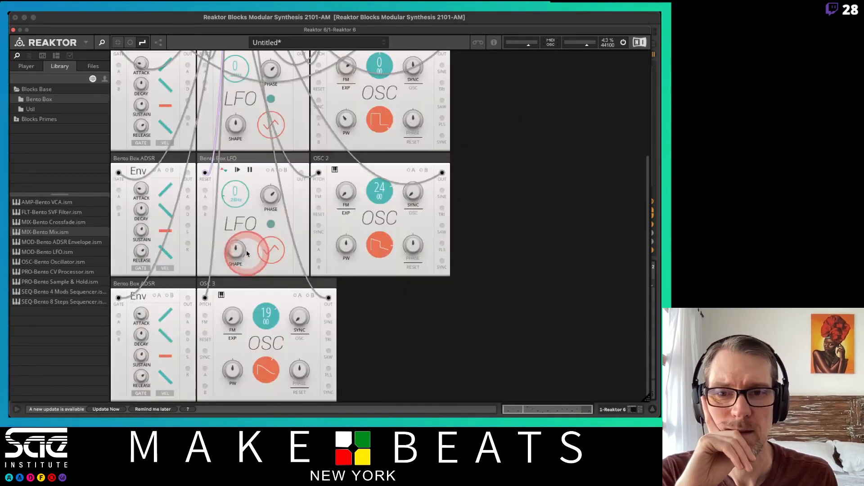
right_click(245, 160)
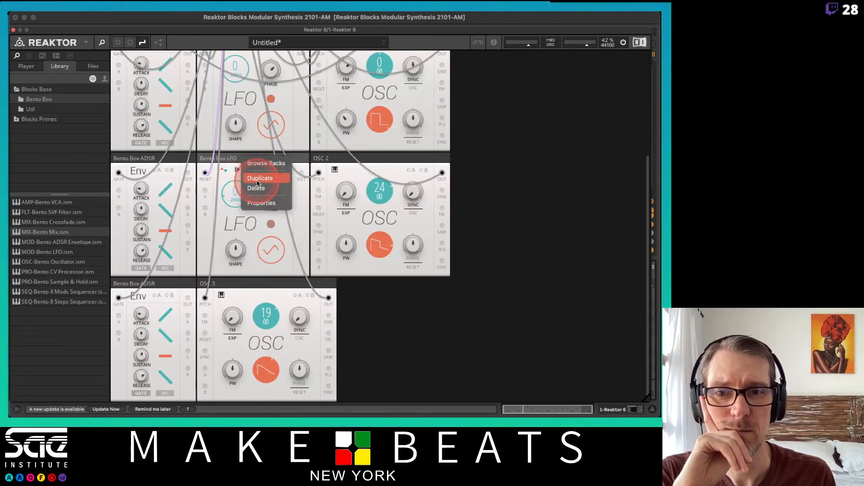
left_click(259, 179)
left_click_drag(367, 155, 236, 284)
Duplicate the SVF filter block and place the copy in OSC 1's row, directly after the oscillator
scroll(385, 266, "up", 5)
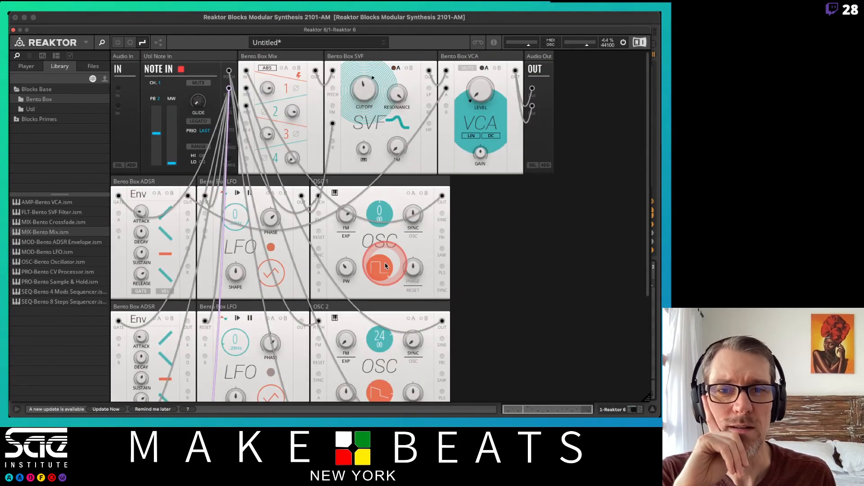
right_click(391, 59)
left_click(402, 74)
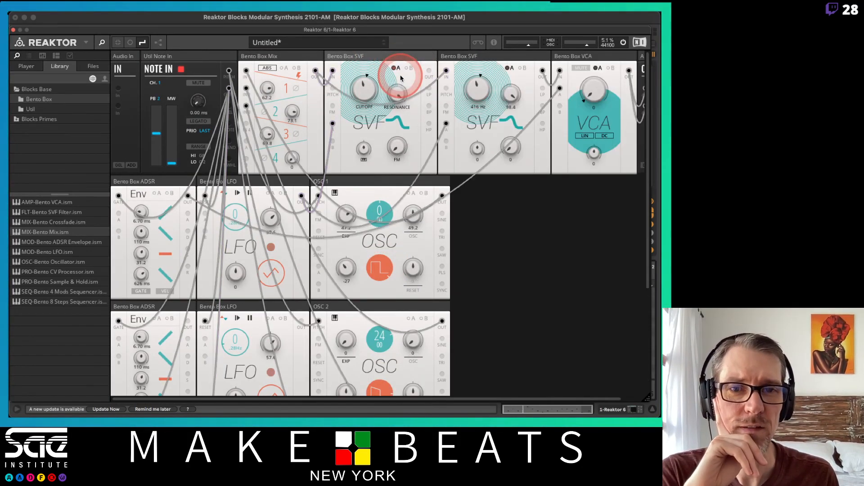
left_click_drag(395, 59, 459, 250)
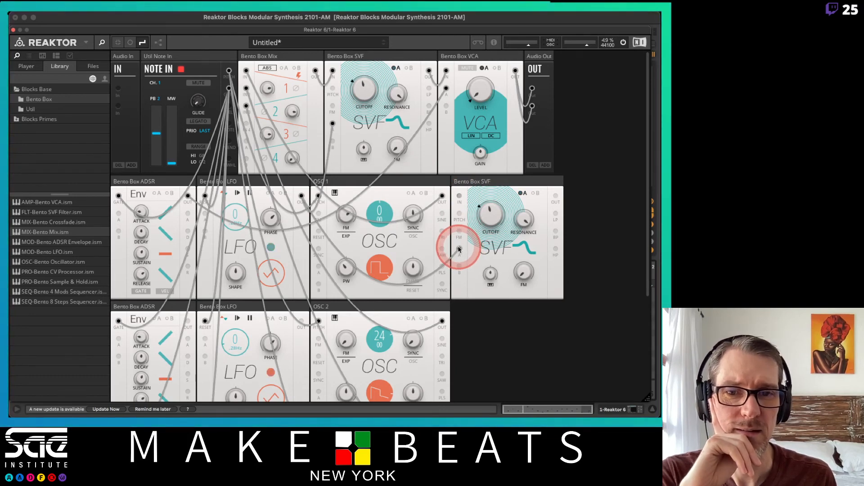
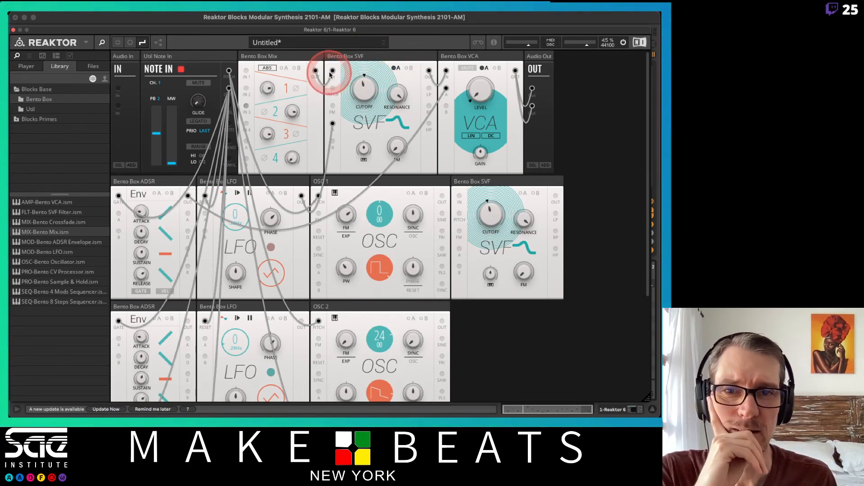
Unplug the mixer from the top-row SVF, and rearrange the filters so this one follows OSC 1 and its copy follows OSC 2
left_click_drag(341, 63, 344, 63)
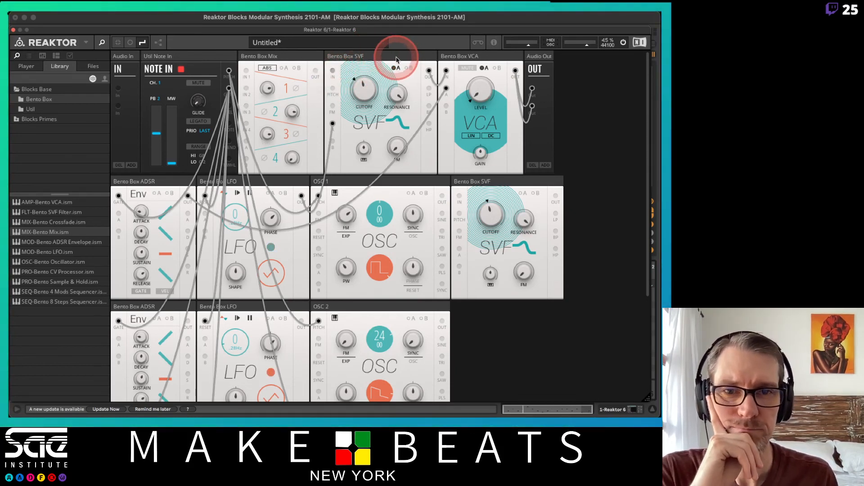
left_click_drag(396, 59, 482, 303)
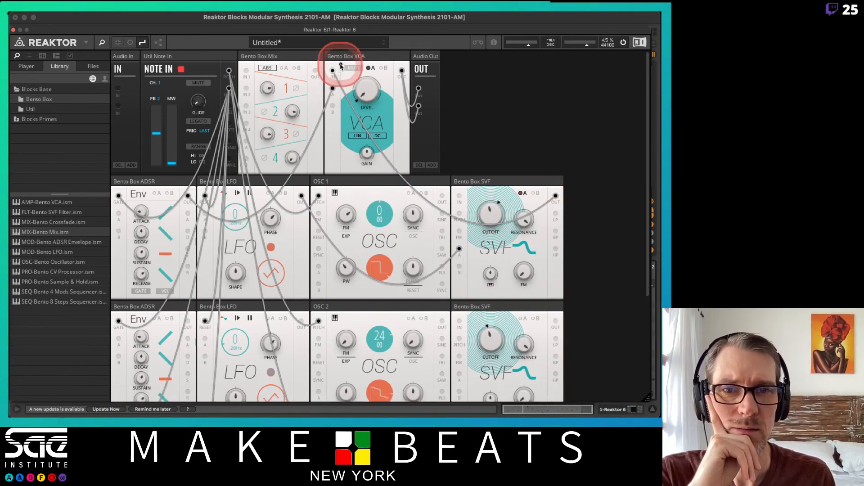
Duplicate OSC 2's SVF filter block and place the copy in OSC 3's row, directly after the oscillator
scroll(534, 187, "down", 5)
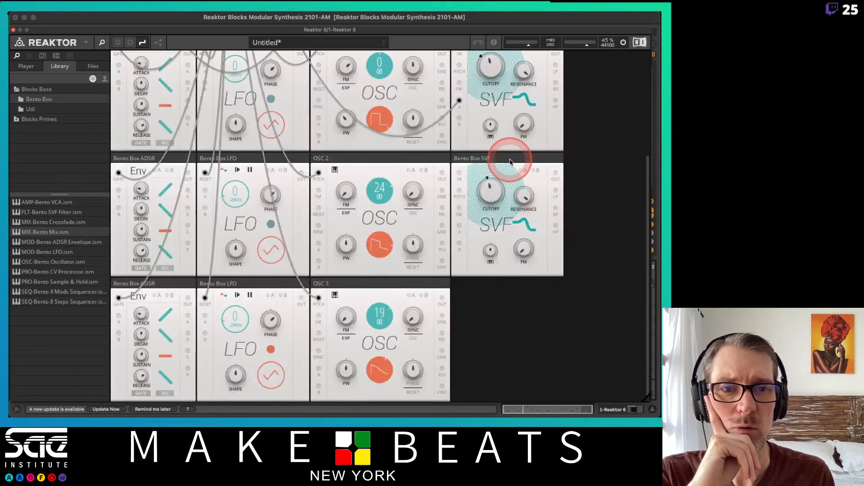
right_click(511, 161)
left_click(516, 175)
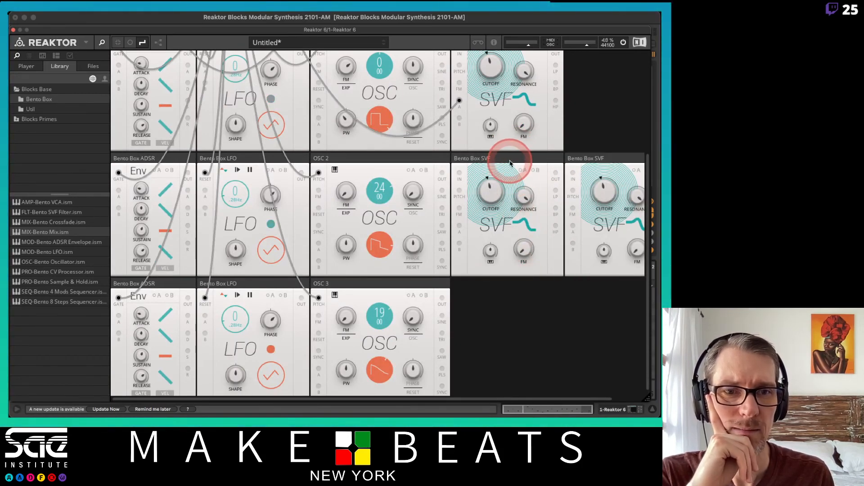
left_click_drag(510, 163, 513, 289)
left_click(499, 189)
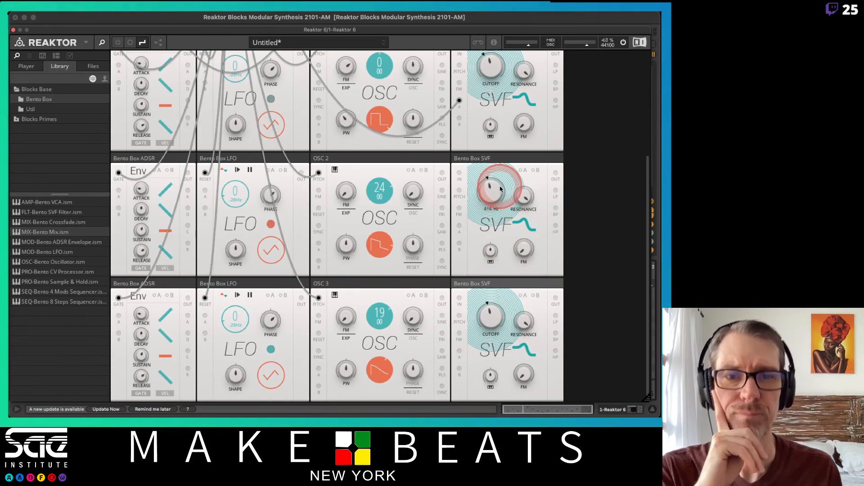
Unplug OSC 1's SVF from the VCA and connect each oscillator's output to the input of the SVF in its own row
scroll(500, 189, "up", 5)
scroll(499, 189, "down", 3)
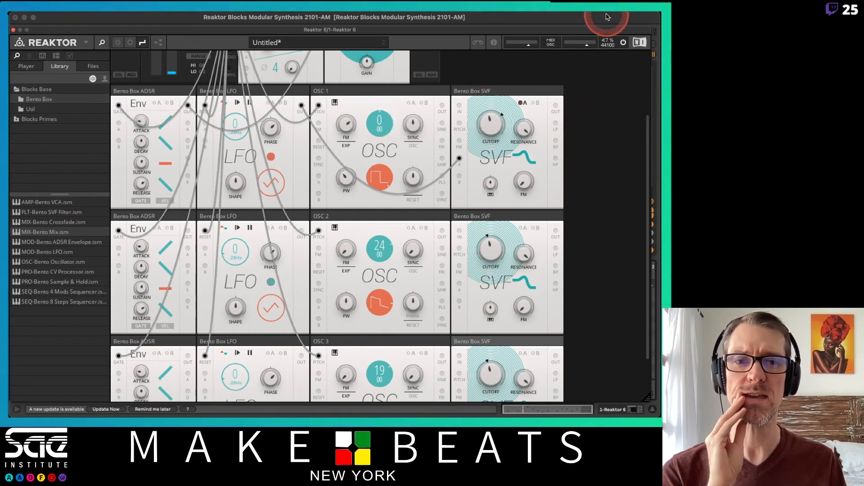
scroll(631, 127, "up", 3)
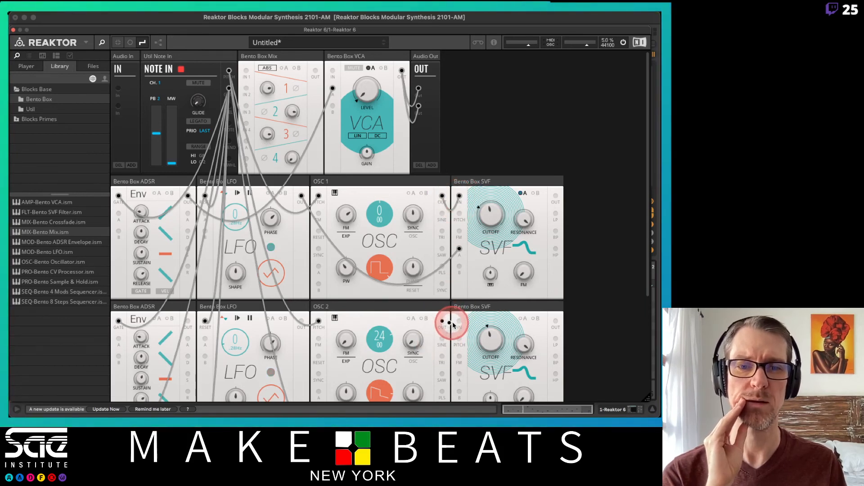
scroll(458, 320, "down", 3)
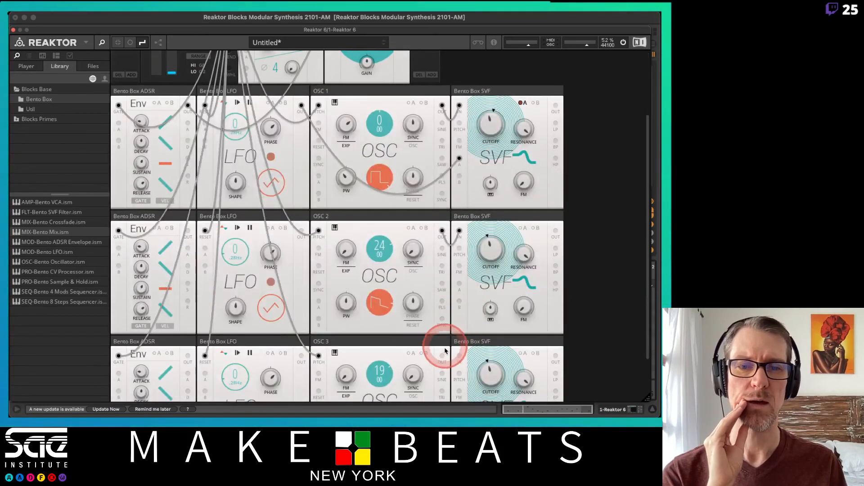
scroll(486, 224, "up", 3)
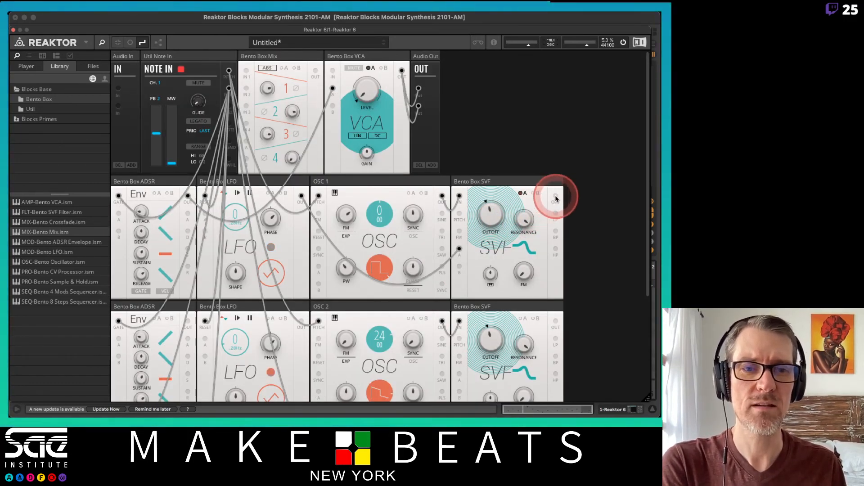
Patch the SVF outputs of OSC 1, 2 and 3 into mixer inputs 1, 2 and 3, and the mixer output into the VCA
left_click_drag(555, 198, 246, 72)
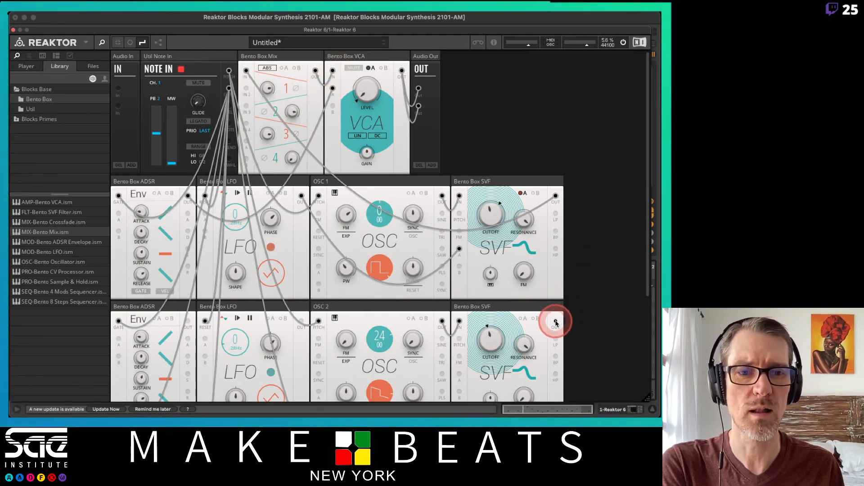
left_click_drag(556, 323, 250, 102)
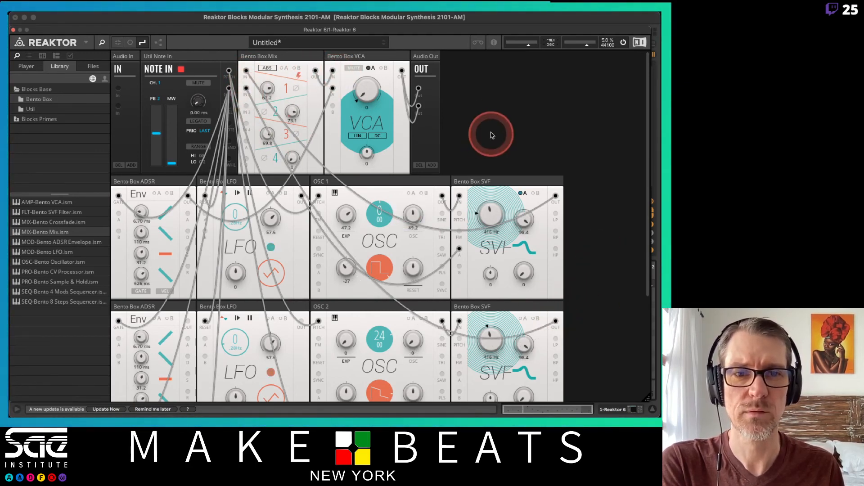
scroll(488, 138, "down", 5)
left_click_drag(556, 300, 491, 100)
left_click_drag(470, 14, 336, 76)
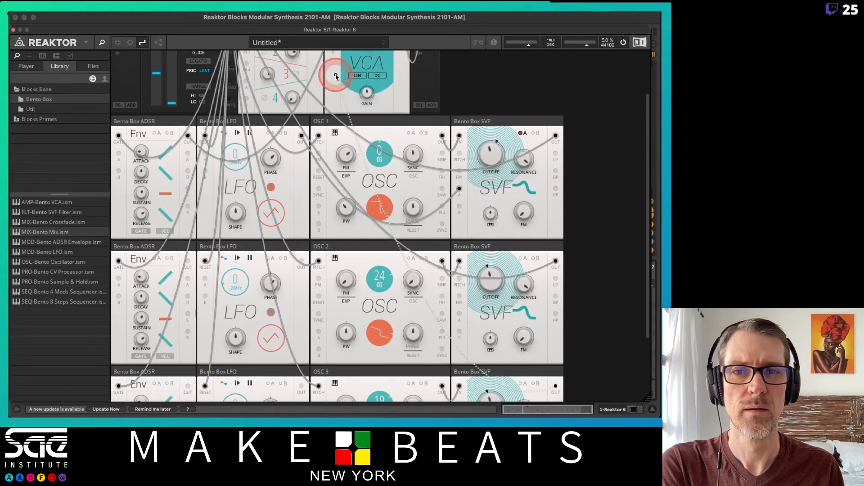
left_click_drag(325, 44, 286, 175)
left_click_drag(268, 77, 270, 96)
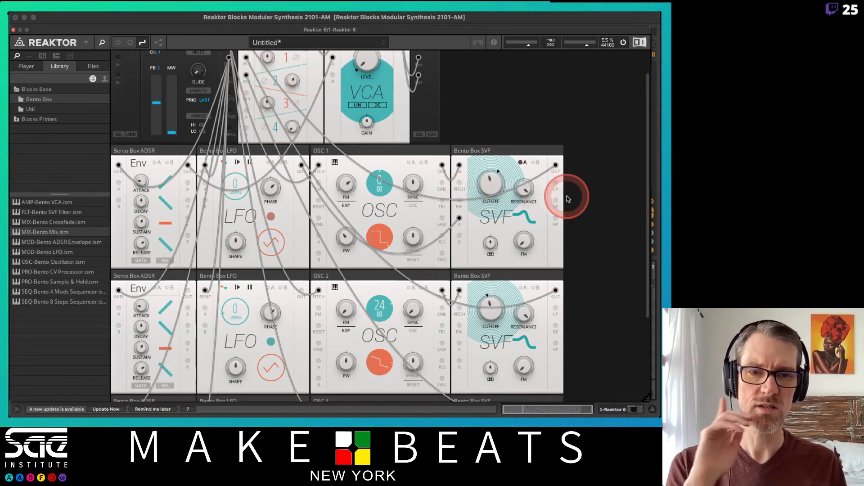
Connect the LFO outputs in OSC 2's and OSC 3's rows to modulation input A of the SVF in the same row
scroll(563, 196, "down", 5)
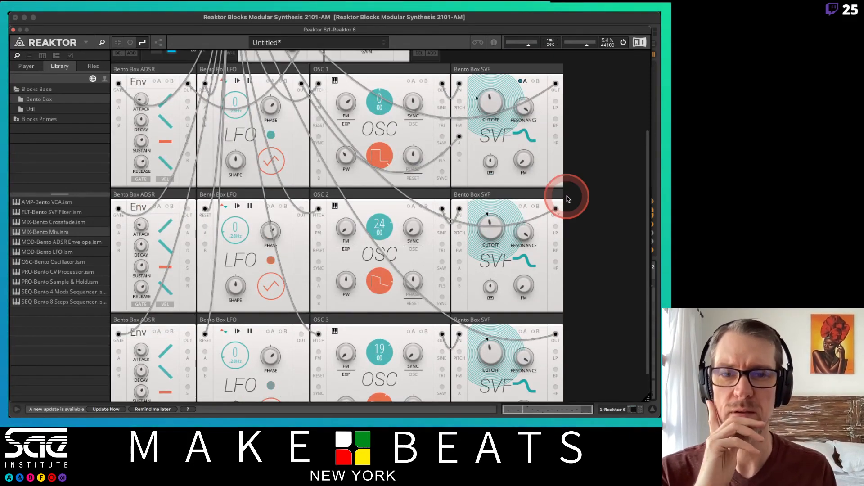
left_click_drag(568, 200, 459, 262)
scroll(562, 258, "down", 1)
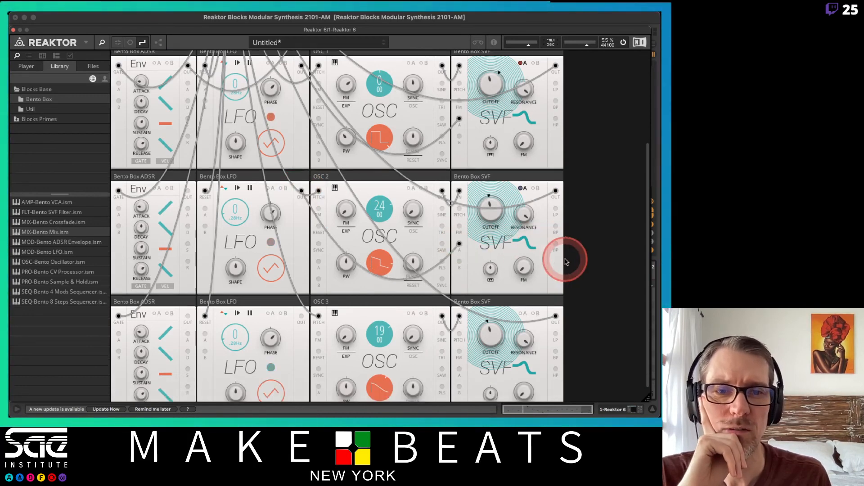
left_click_drag(301, 317, 458, 369)
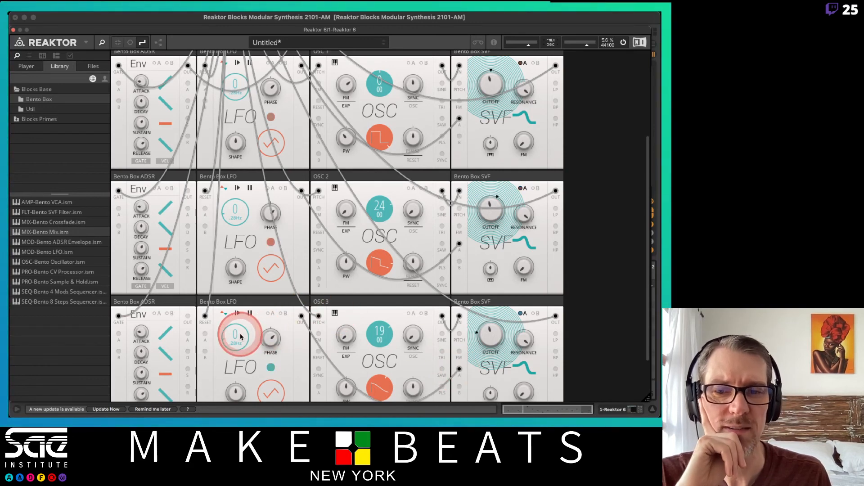
Set the LFO rate in OSC 3's row to 5.77 Hz and the one in OSC 2's row to 0.75 Hz
left_click_drag(235, 335, 235, 334)
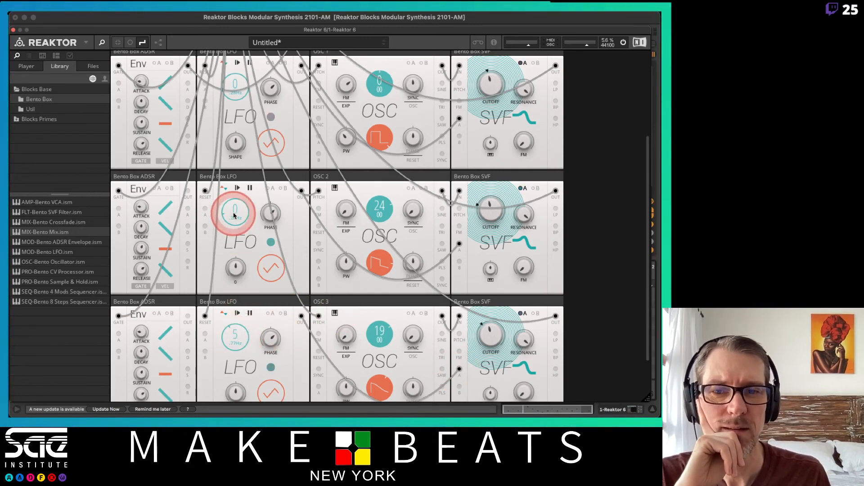
left_click_drag(234, 214, 234, 230)
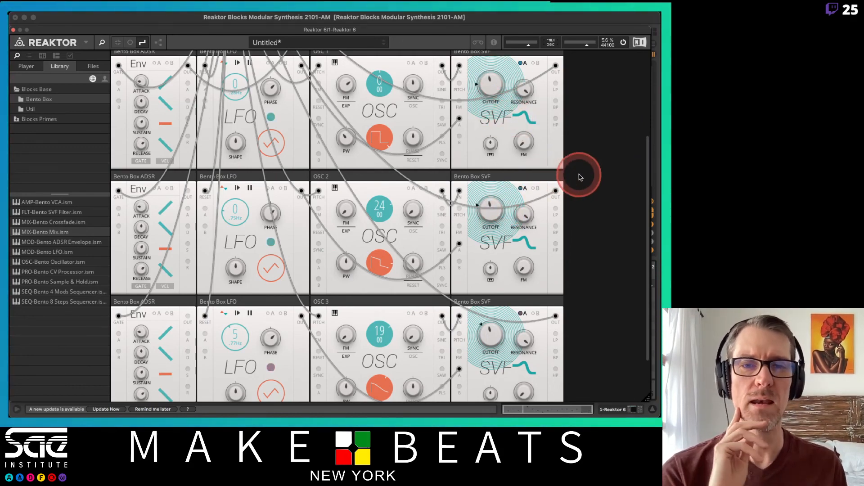
Audition the three filtered oscillators by adjusting the levels of mixer channels 1, 2 and 3 while notes play
scroll(580, 177, "up", 3)
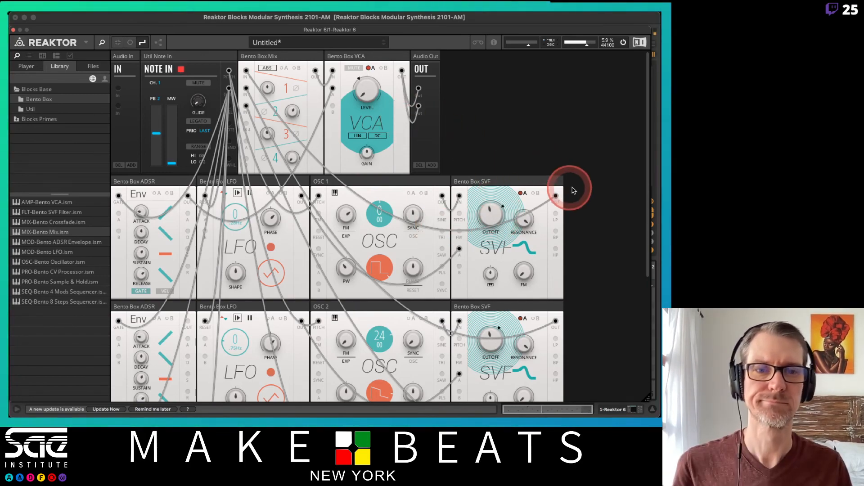
scroll(572, 189, "down", 5)
scroll(572, 188, "up", 5)
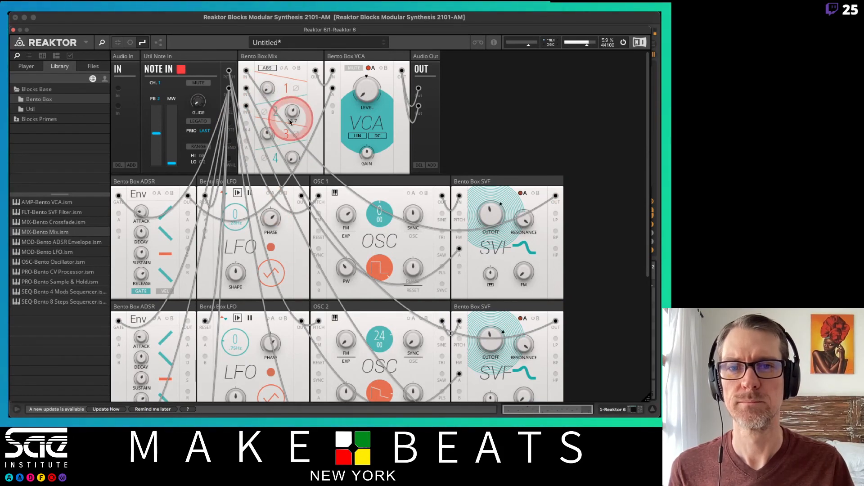
left_click_drag(268, 135, 267, 114)
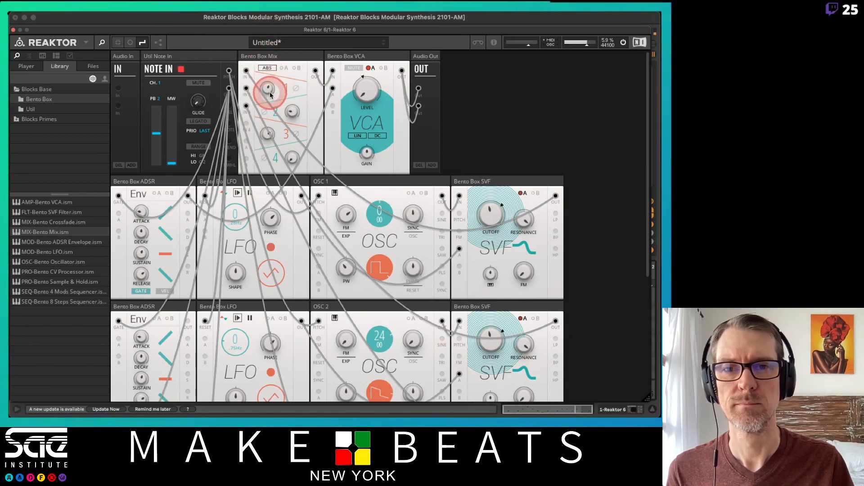
left_click_drag(292, 111, 294, 93)
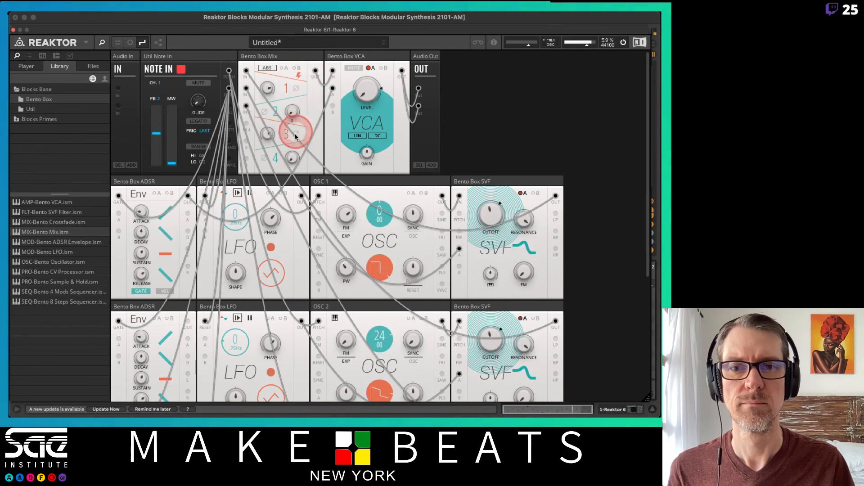
left_click_drag(267, 134, 267, 150)
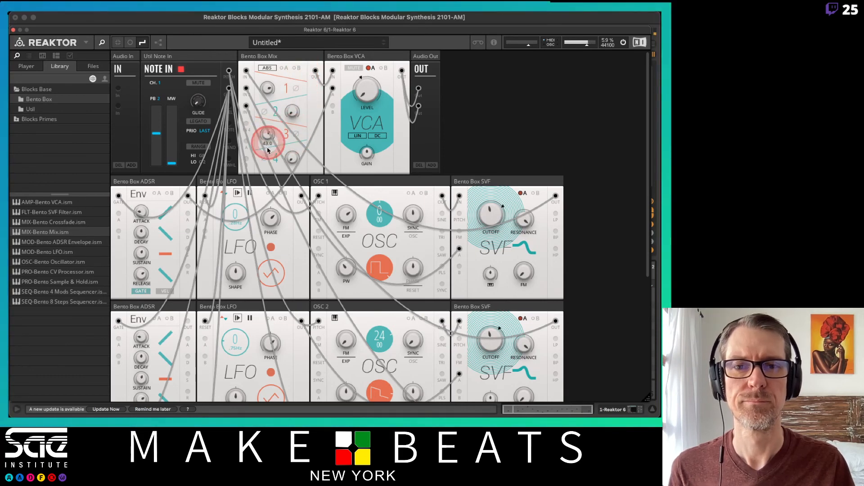
left_click(267, 87)
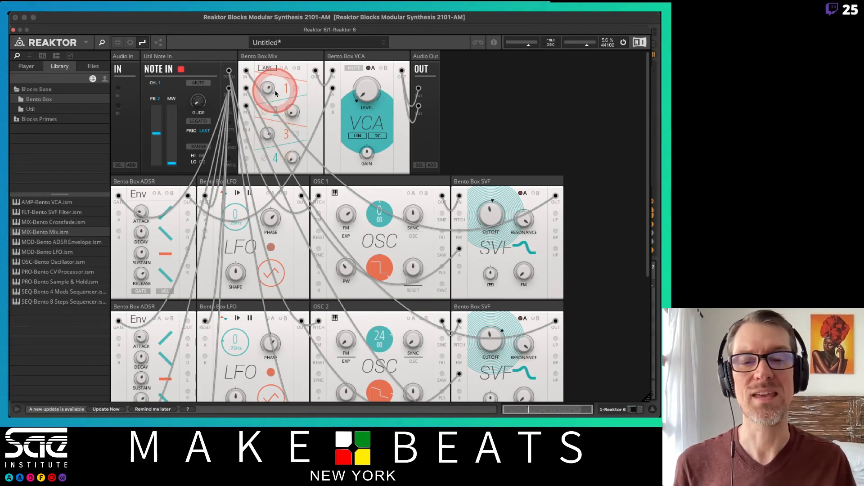
Unplug the mixer and envelope cables from the VCA and move the VCA to OSC 1's row, directly after the SVF
scroll(417, 181, "down", 6)
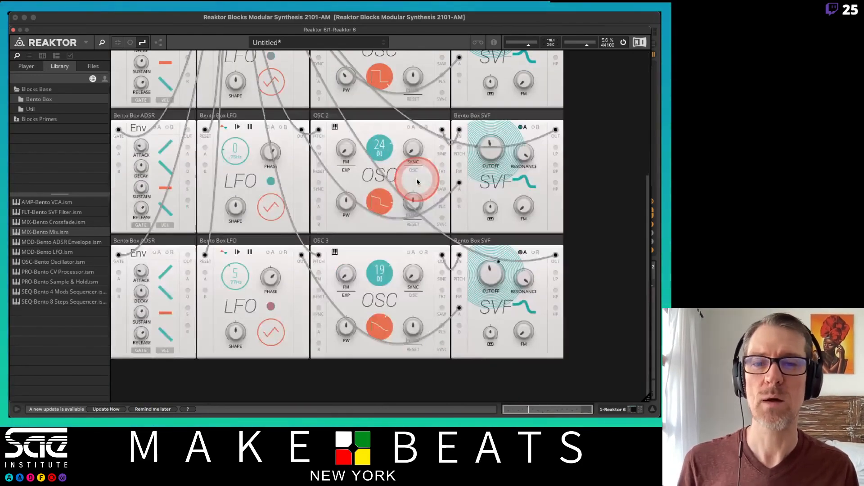
scroll(417, 182, "up", 5)
scroll(417, 181, "down", 3)
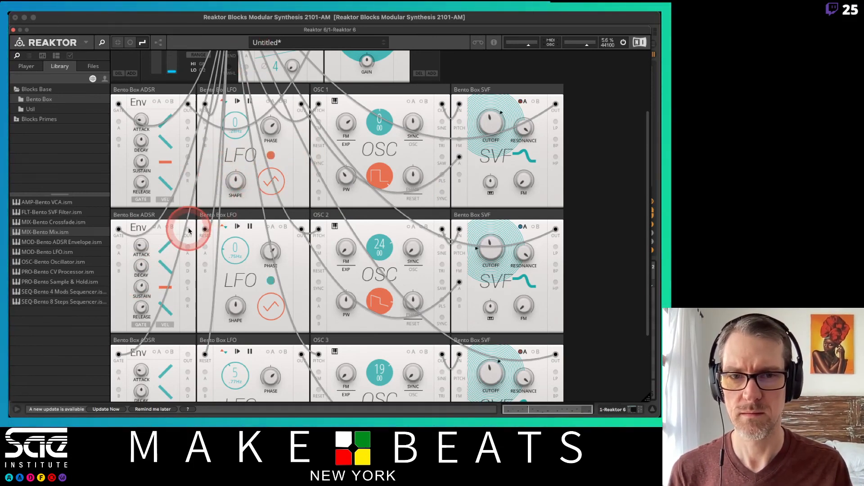
scroll(428, 219, "up", 4)
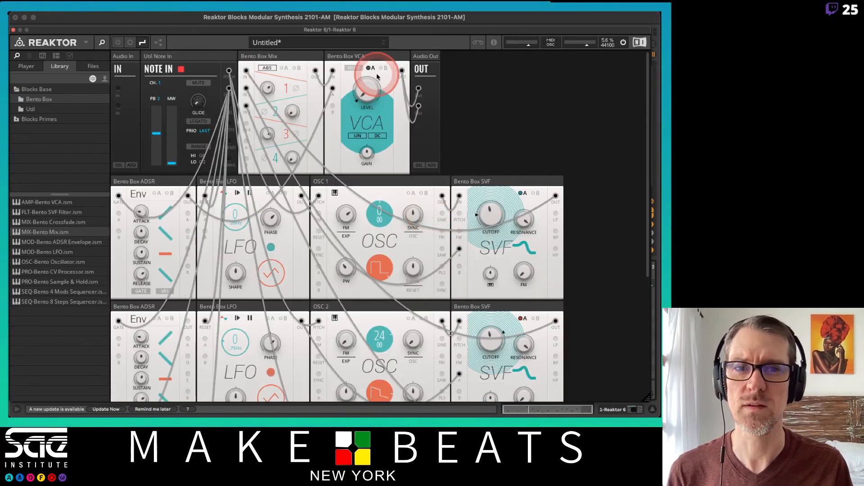
left_click_drag(372, 59, 335, 72)
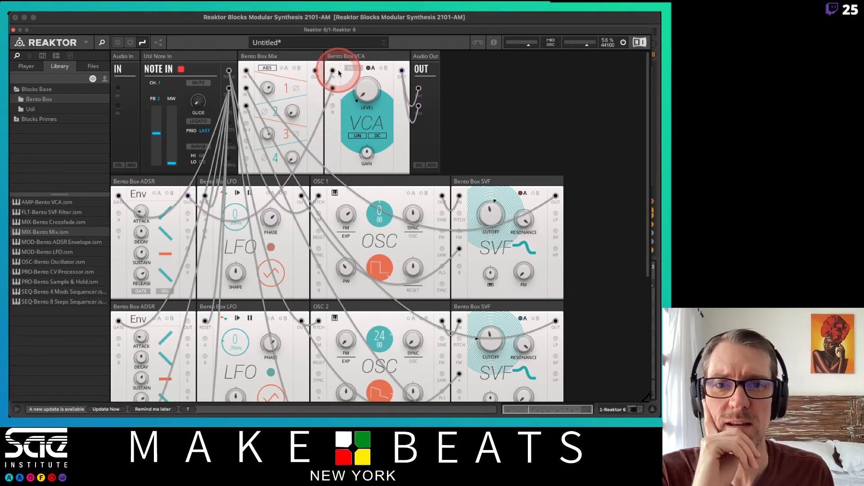
left_click_drag(366, 56, 369, 56)
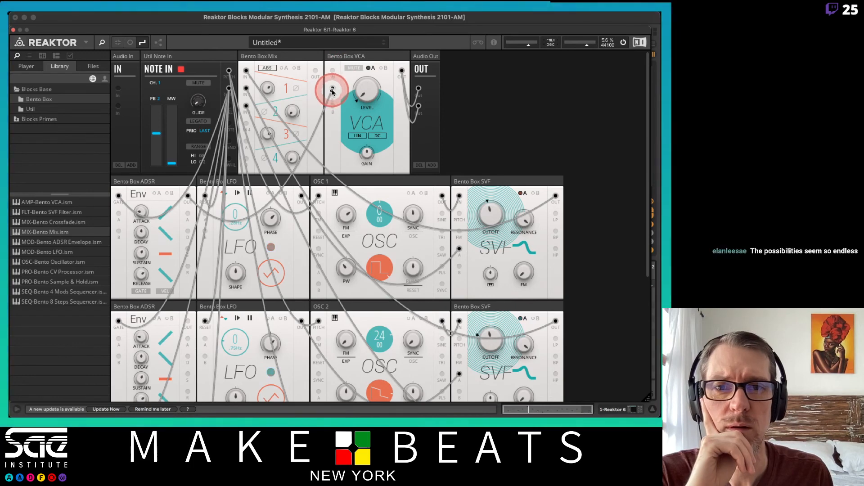
left_click_drag(332, 92, 623, 185)
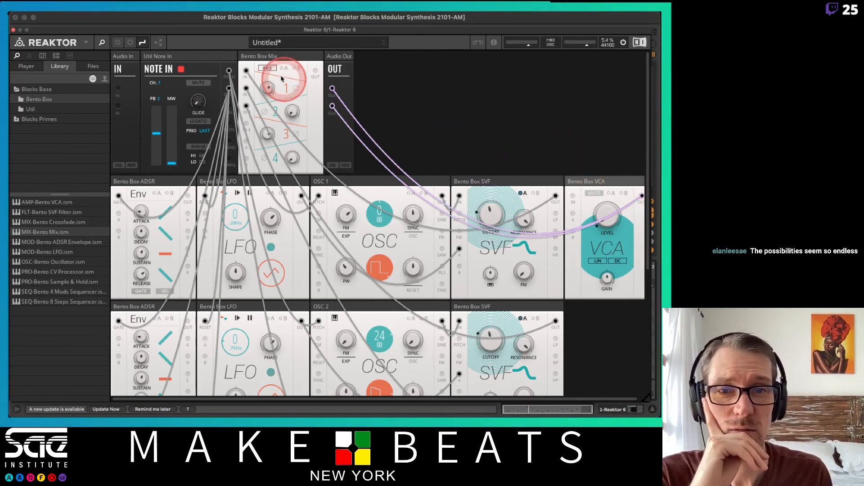
Remove both VCA cables from the Audio Out block and unplug the SVF outputs from the mixer inputs
left_click_drag(333, 89, 390, 85)
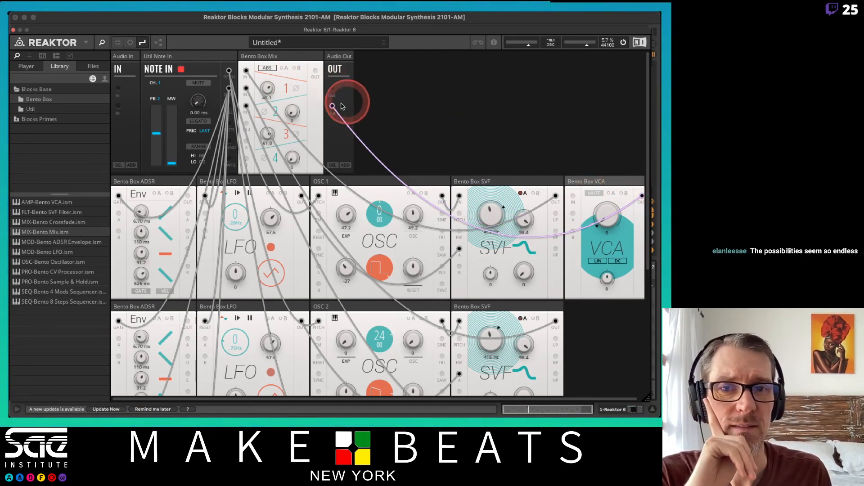
left_click_drag(332, 107, 415, 112)
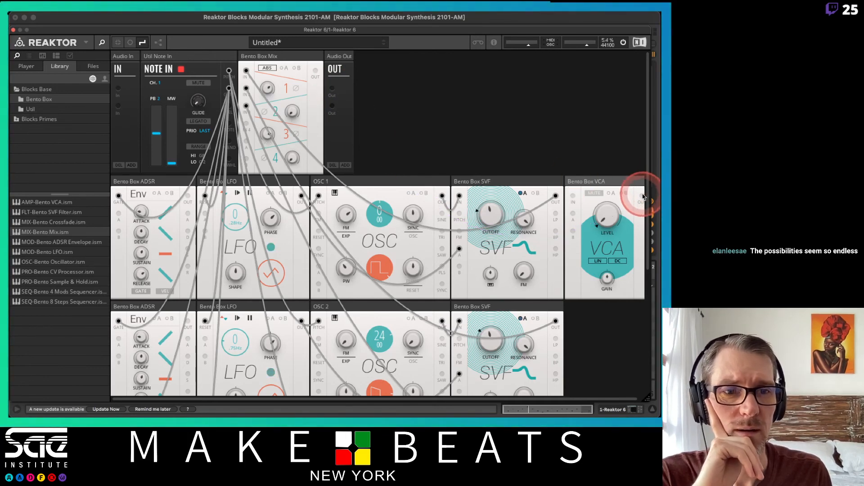
mouse_move(642, 195)
left_mouse_down()
mouse_move(418, 166)
mouse_move(496, 104)
mouse_move(241, 72)
mouse_move(252, 130)
mouse_move(251, 102)
mouse_move(596, 183)
mouse_move(546, 187)
mouse_move(572, 194)
left_mouse_up()
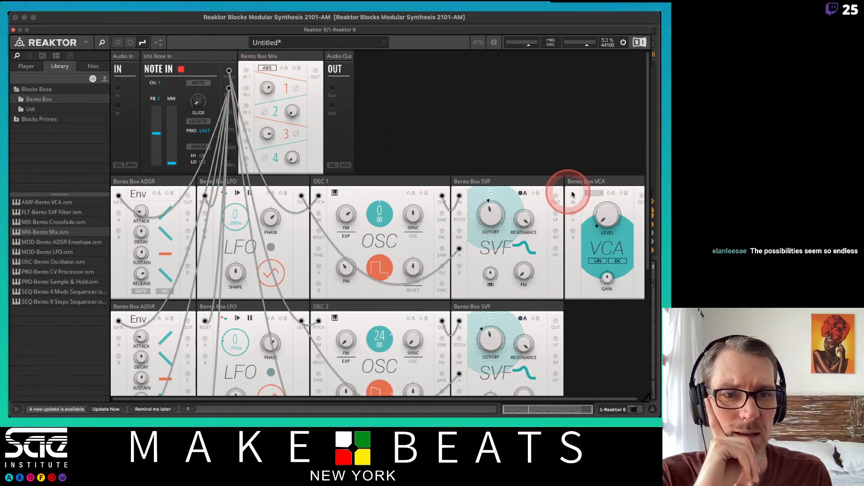
Duplicate the Bento Box VCA and place the copies after the SVFs in the OSC 2 and OSC 3 rows
right_click(600, 181)
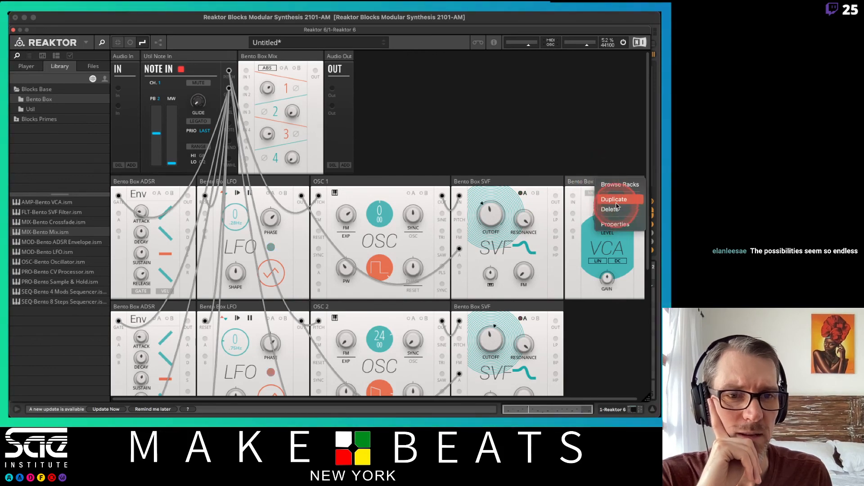
left_click(608, 185)
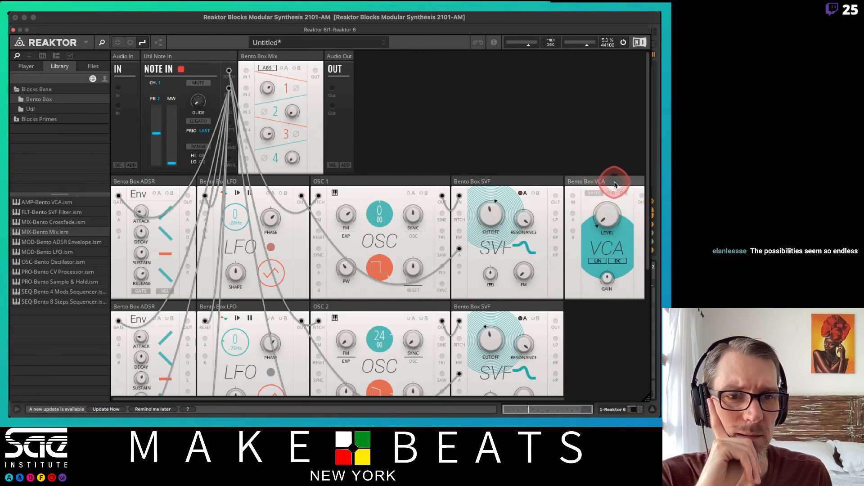
right_click(614, 182)
left_click(621, 198)
scroll(643, 271, "down", 2)
scroll(643, 271, "down", 3)
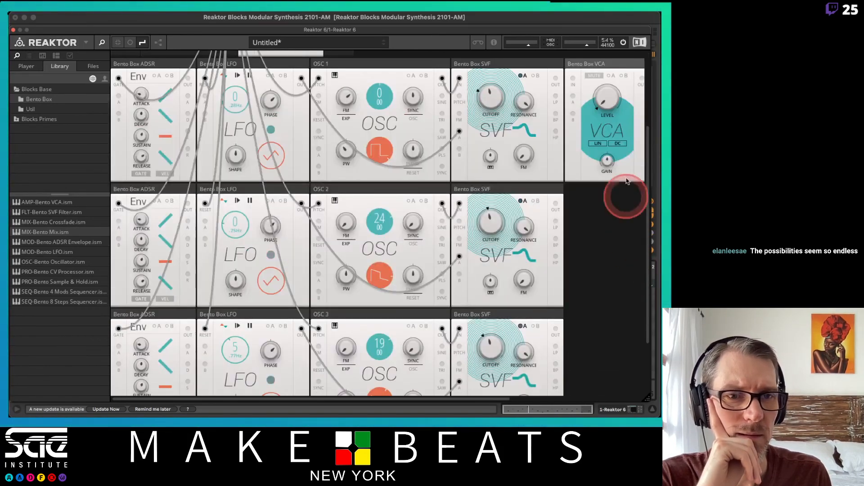
left_click_drag(617, 92, 616, 193)
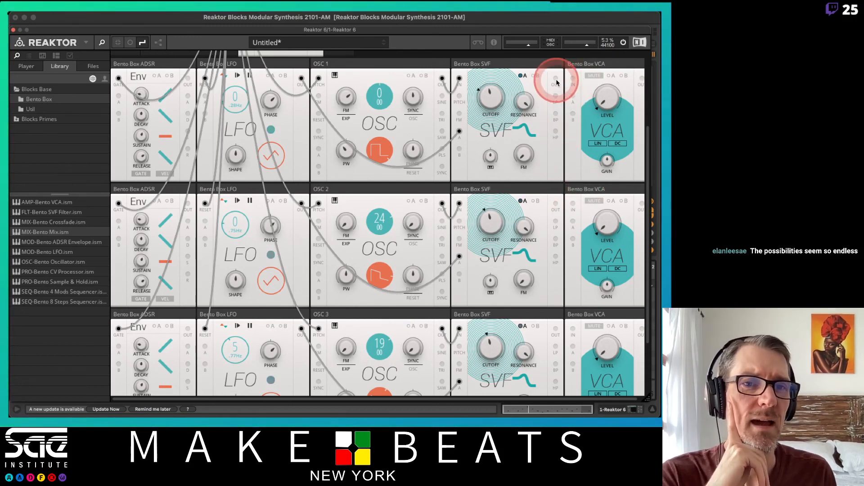
Patch each row's SVF output into the input of the VCA beside it
left_click_drag(556, 82, 572, 79)
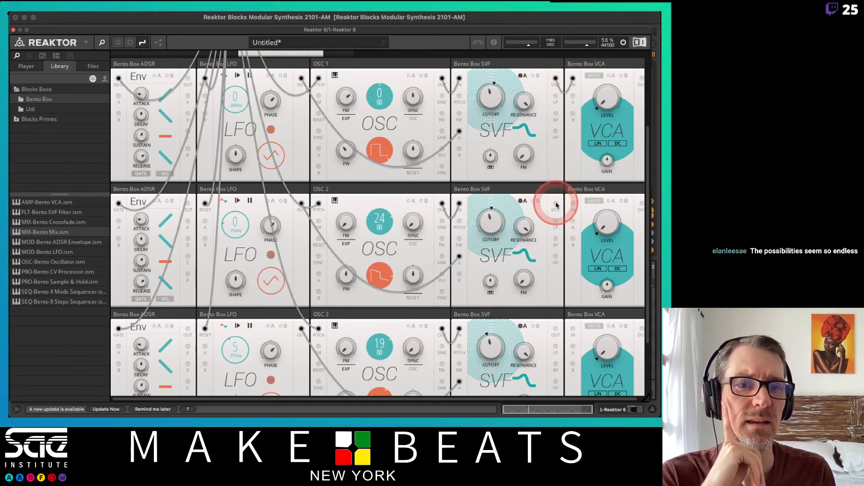
left_click_drag(556, 205, 572, 203)
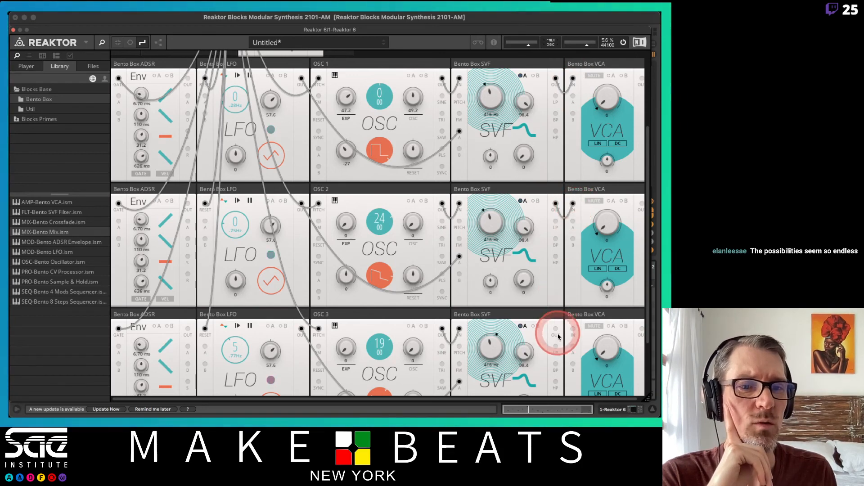
left_click_drag(575, 330, 574, 328)
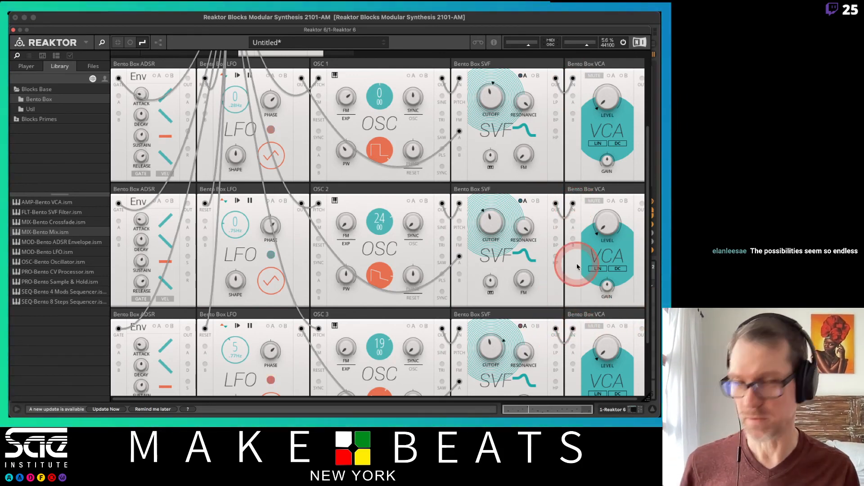
Patch the three VCA outputs into mixer inputs 1, 2 and 3, and the mixer output into both Audio Out inputs
scroll(581, 264, "up", 5)
left_click(637, 188)
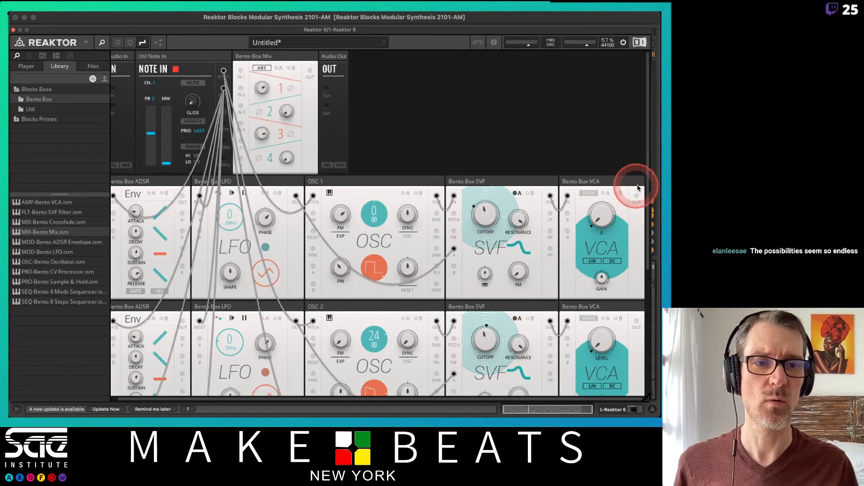
left_click_drag(636, 199, 241, 72)
left_click_drag(636, 321, 240, 92)
scroll(506, 141, "down", 5)
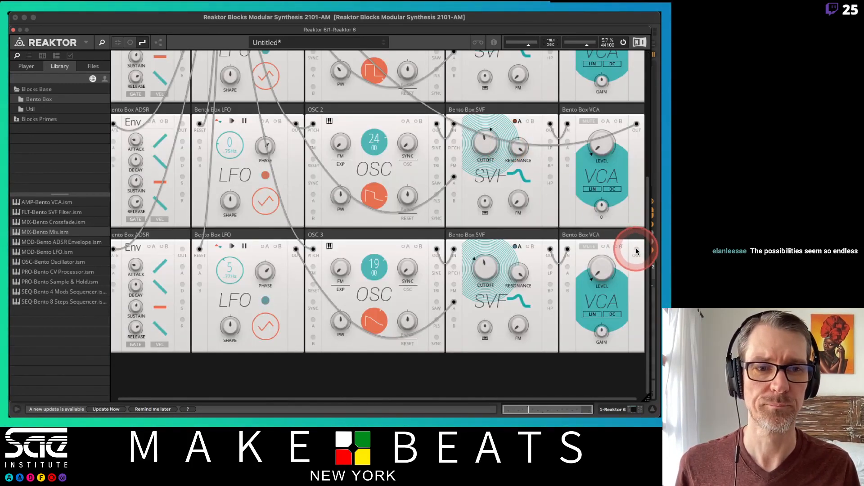
left_click_drag(636, 252, 239, 108)
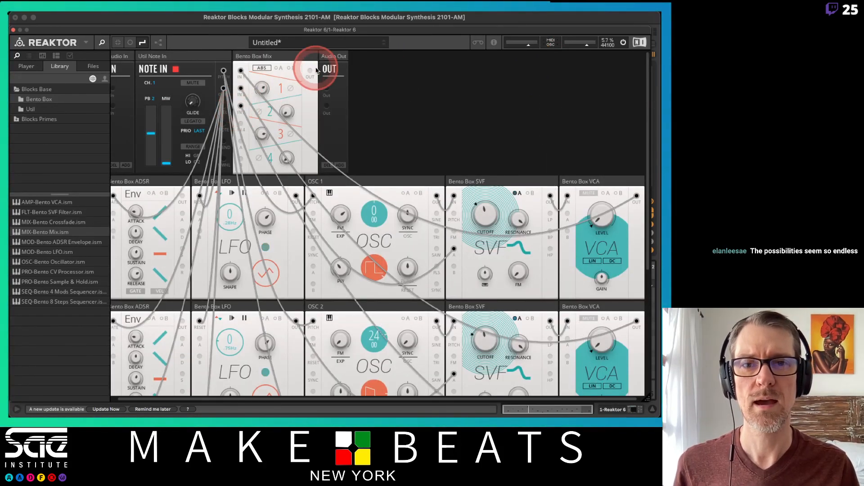
left_click_drag(313, 72, 324, 106)
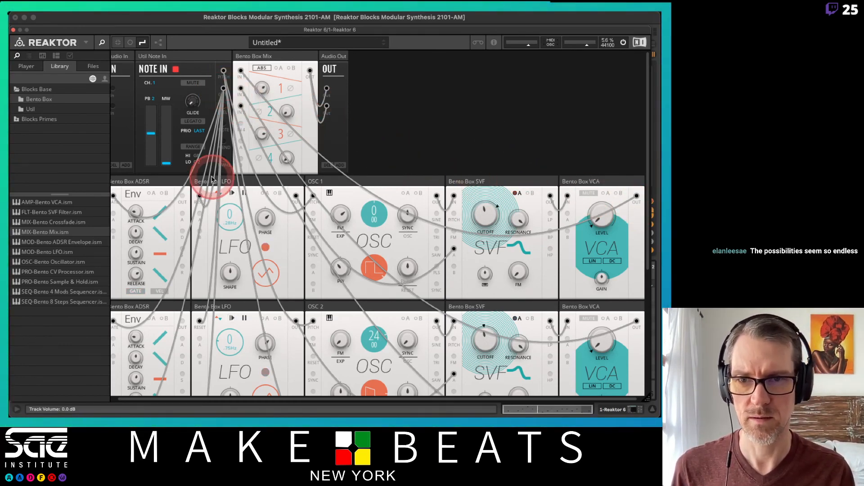
Patch the ADSR outputs of the OSC 2 and OSC 3 rows into modulation input A of their VCAs
left_click_drag(182, 197, 566, 216)
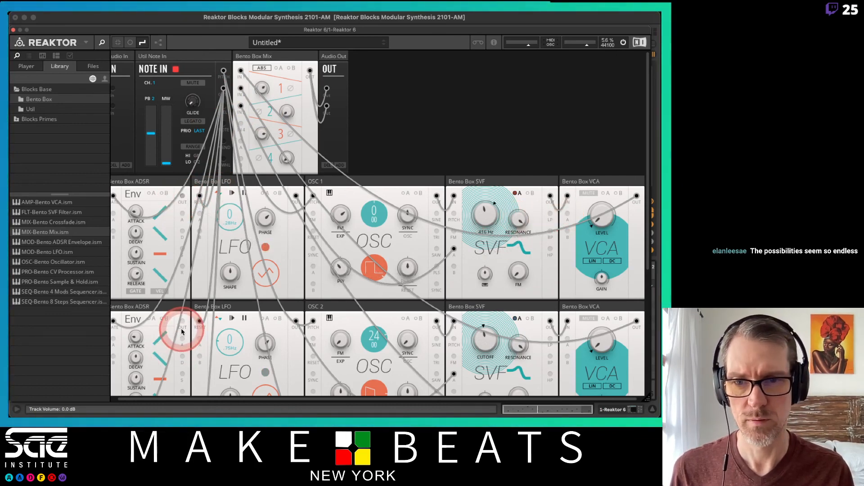
left_click_drag(182, 322, 567, 345)
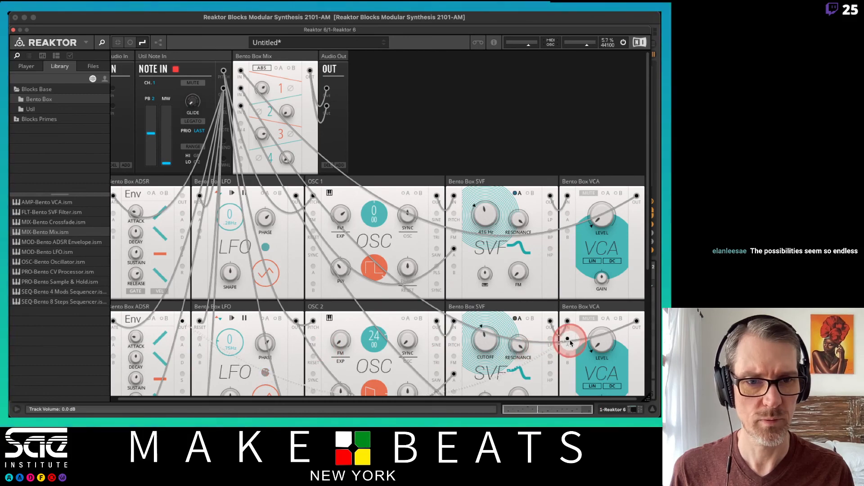
scroll(545, 320, "down", 5)
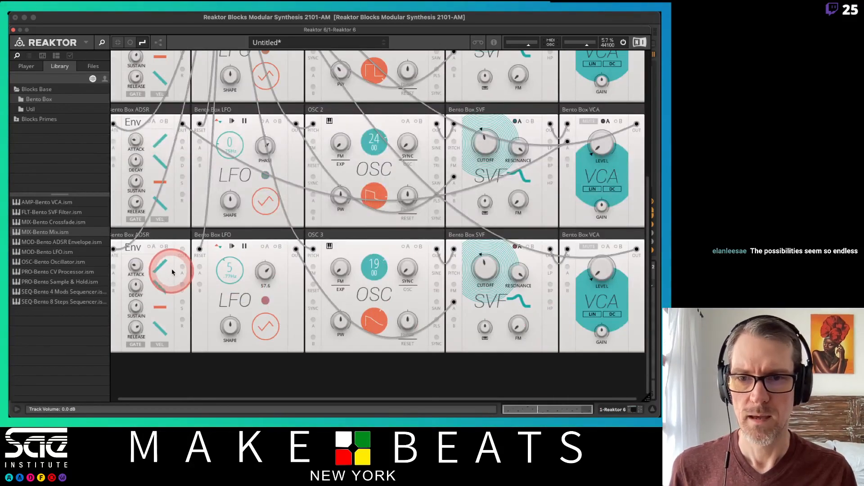
left_click_drag(182, 249, 566, 269)
Show the modulation A amounts on all three SVFs and raise the cutoff of OSC 1's SVF
left_click(517, 247)
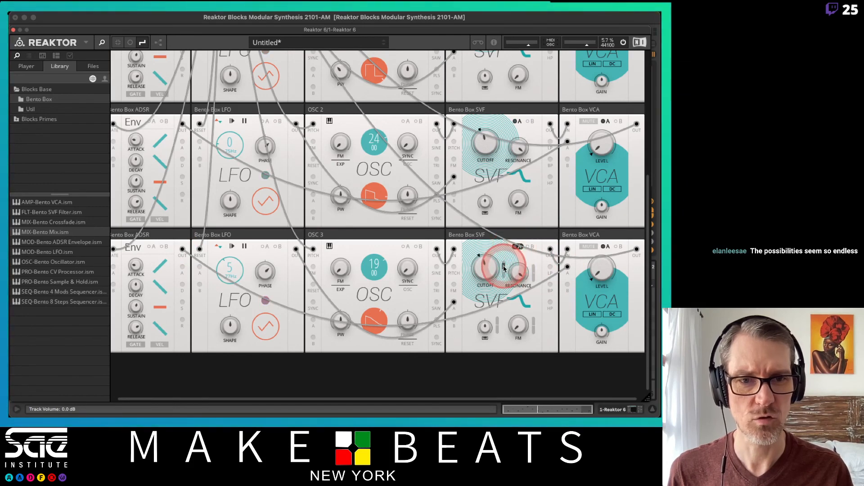
left_click(517, 121)
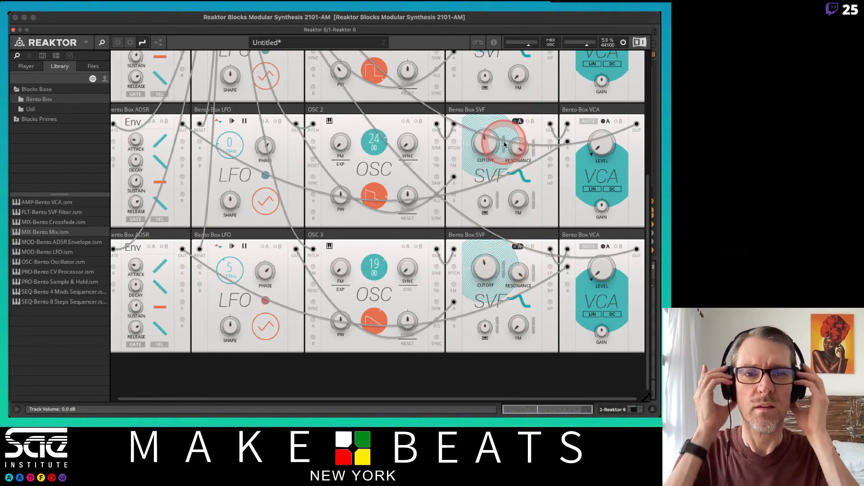
scroll(504, 144, "up", 5)
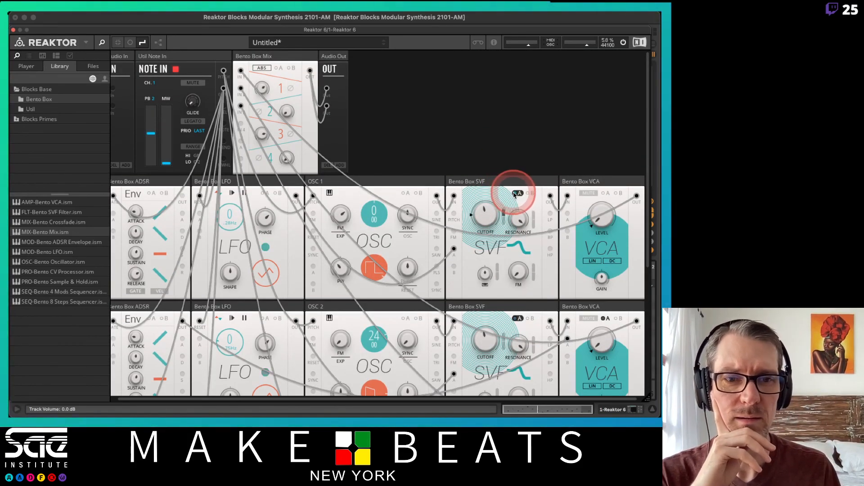
left_click(515, 193)
left_click(497, 218)
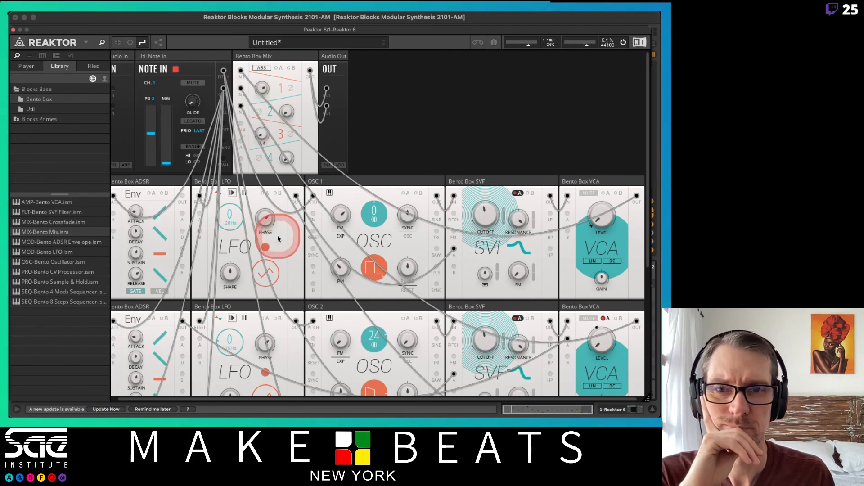
left_click_drag(483, 215, 471, 155)
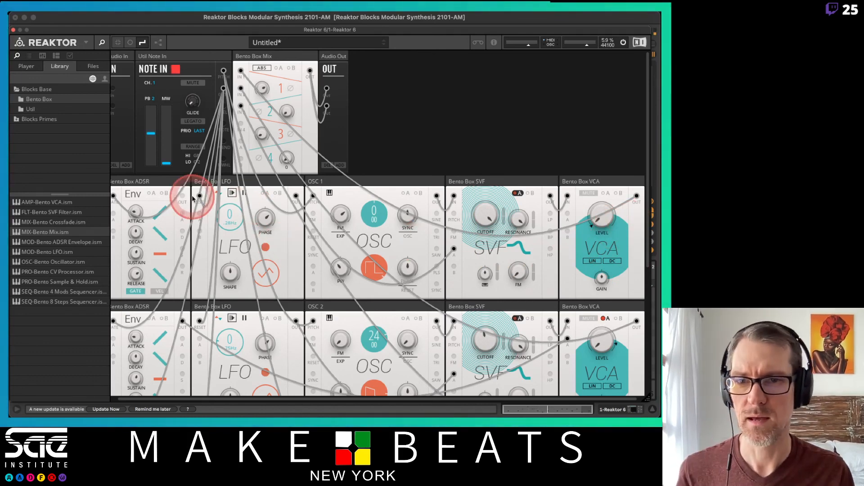
Patch the OSC 1 row's ADSR output into modulation input A of its VCA and hide the patch cables
left_click_drag(182, 202, 568, 214)
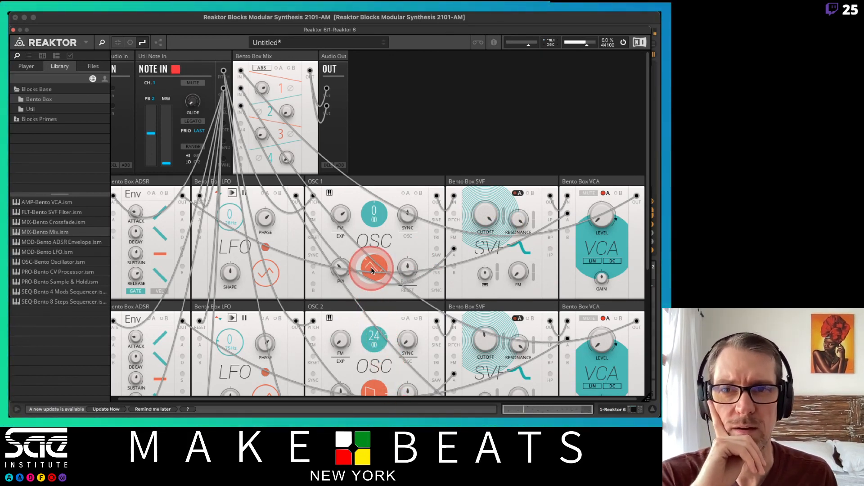
left_click(129, 44)
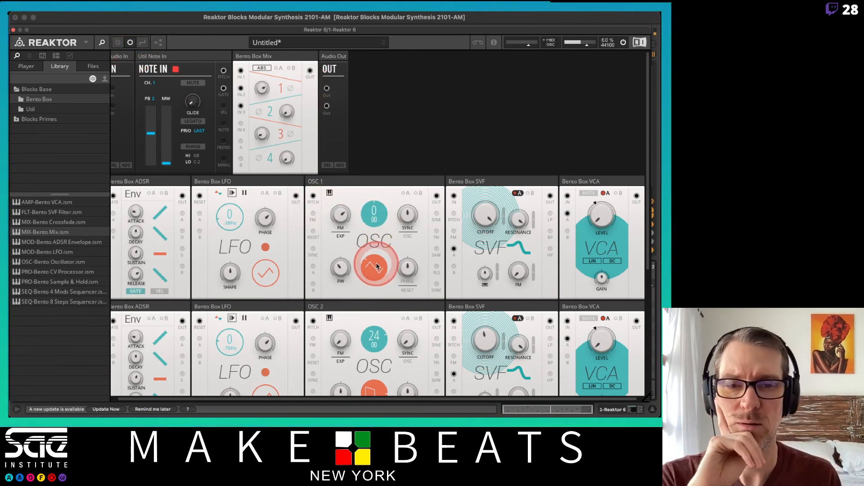
Adjust the level of mixer channel 1 and set the level of channel 3 to 32.9
left_click_drag(261, 87, 260, 78)
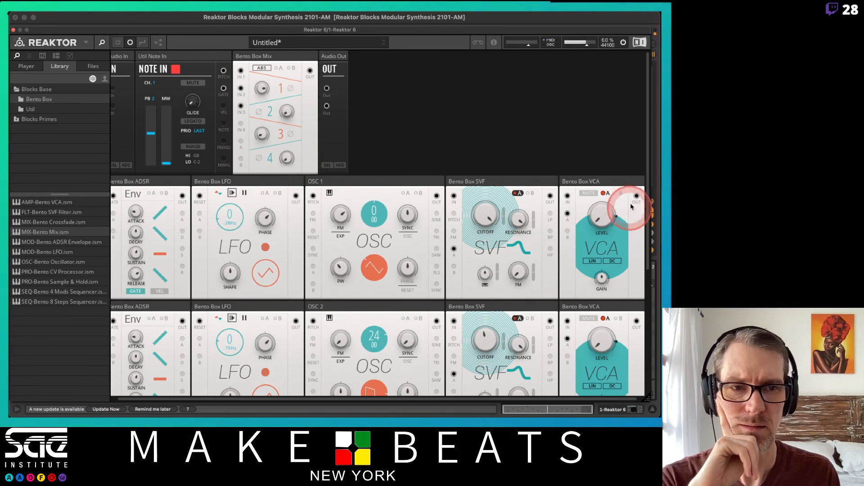
scroll(554, 227, "down", 2)
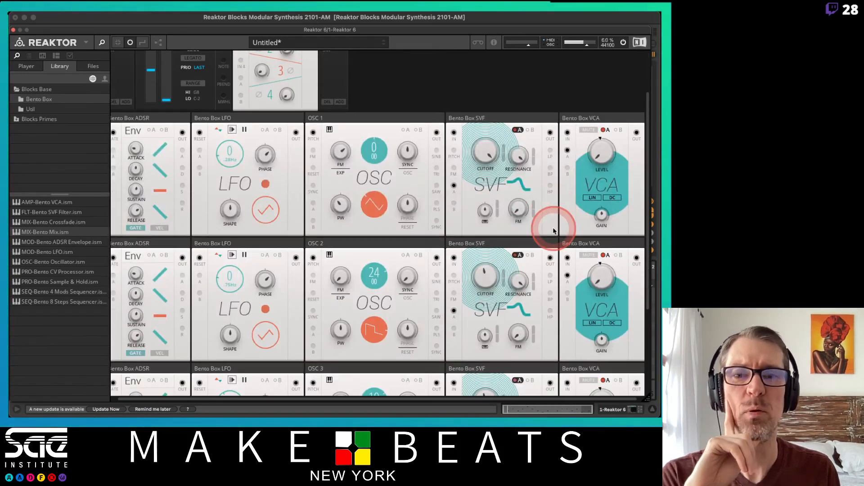
scroll(553, 230, "down", 2)
scroll(554, 231, "up", 4)
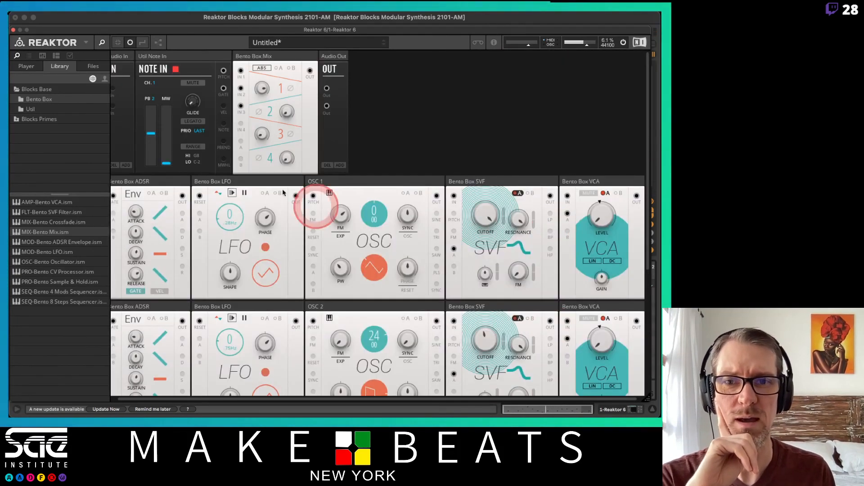
left_click_drag(265, 134, 262, 86)
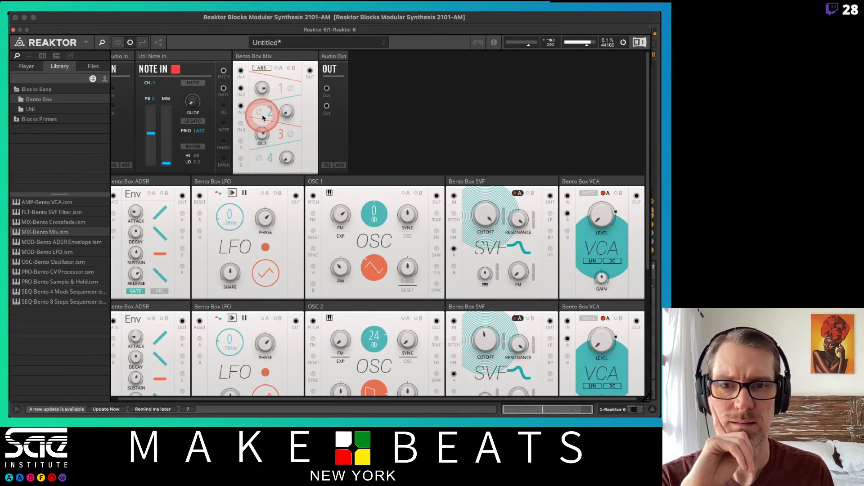
mouse_move(264, 118)
left_mouse_down()
mouse_move(263, 130)
mouse_move(265, 64)
mouse_move(255, 115)
mouse_move(262, 133)
left_mouse_up()
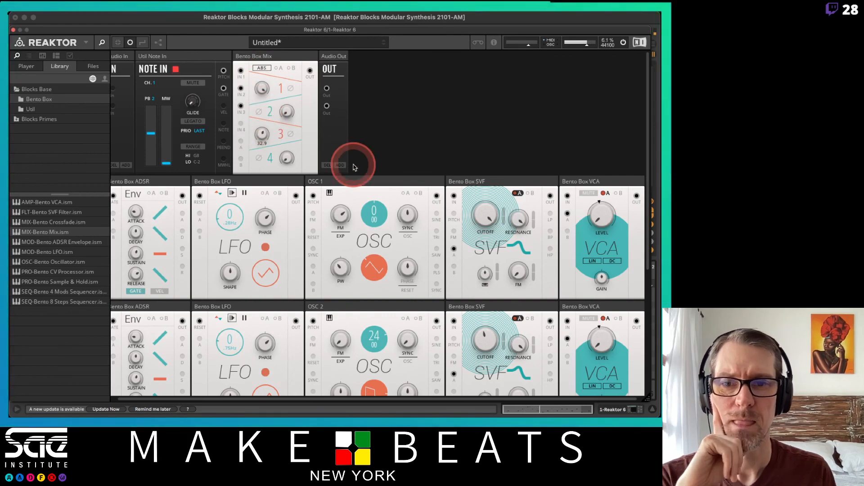
Shape the envelope in OSC 3's row by lowering the sustain to its minimum and adjusting the decay, attack and release
scroll(363, 175, "down", 2)
scroll(363, 176, "down", 5)
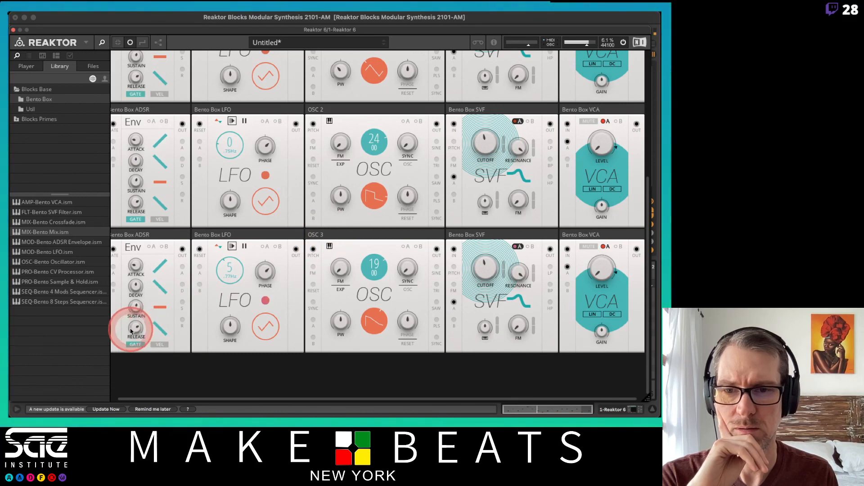
left_click_drag(138, 343, 138, 346)
left_click_drag(136, 309, 130, 399)
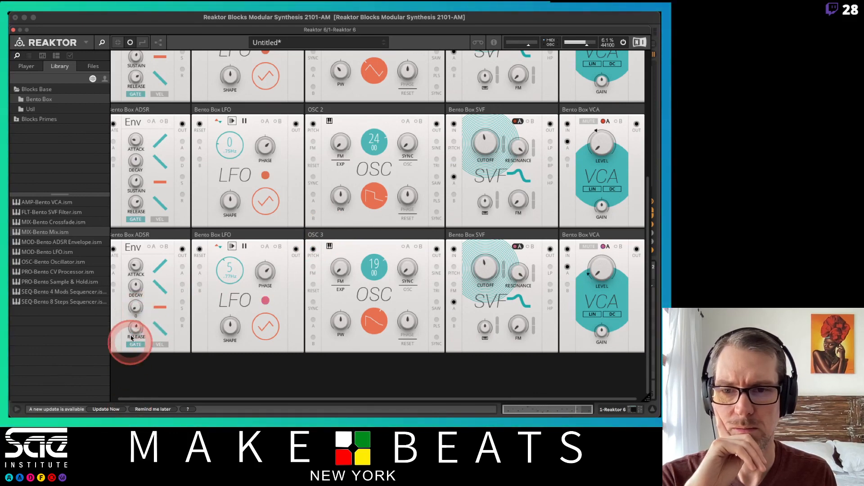
left_click_drag(136, 286, 138, 327)
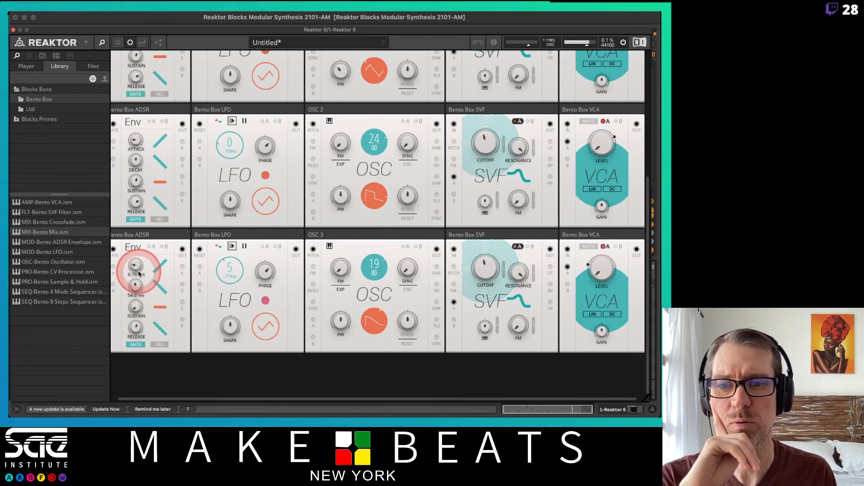
left_click_drag(136, 266, 138, 294)
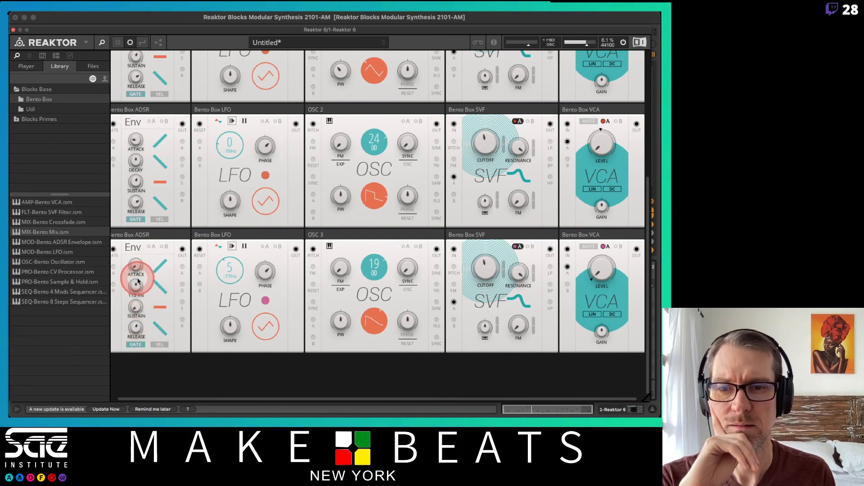
left_click_drag(136, 326, 138, 333)
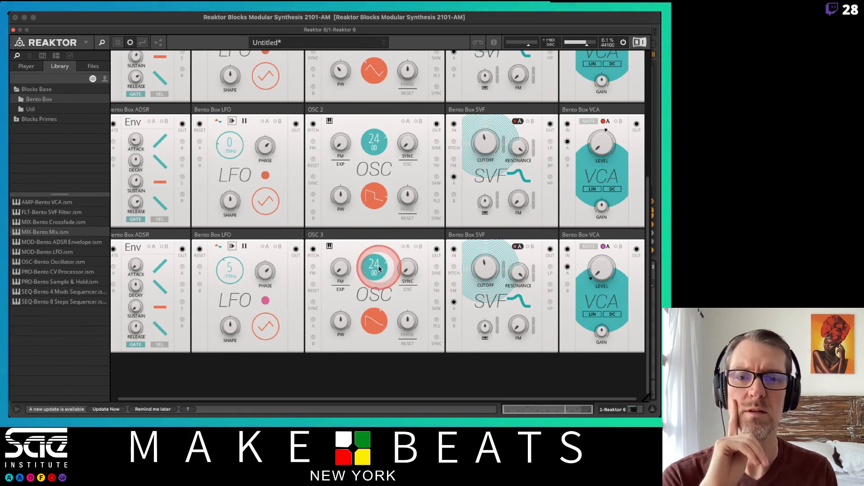
Set OSC 3's pitch offset to 12 semitones
left_click_drag(375, 264, 380, 269)
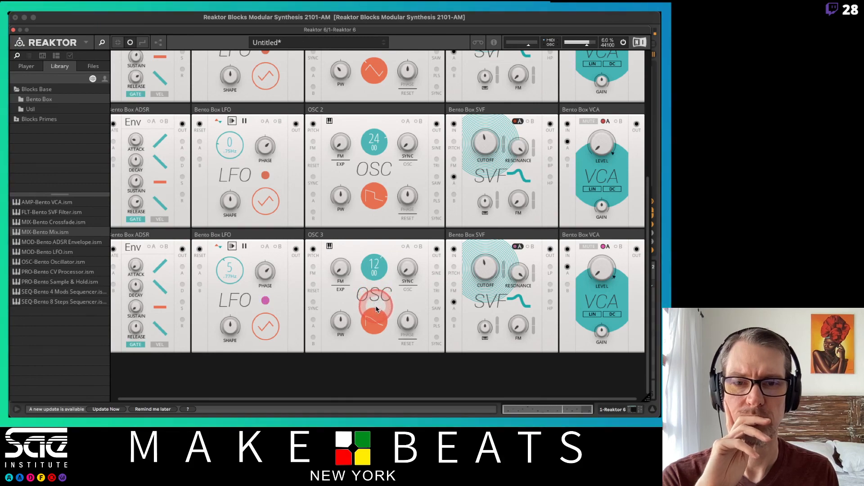
left_click(453, 290)
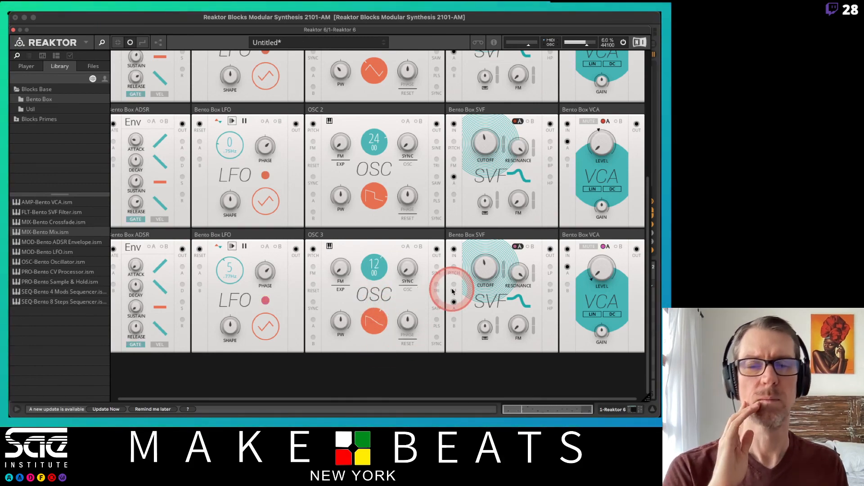
left_click(420, 159)
Set the level of mixer channel 2 to 23.4
scroll(421, 161, "up", 3)
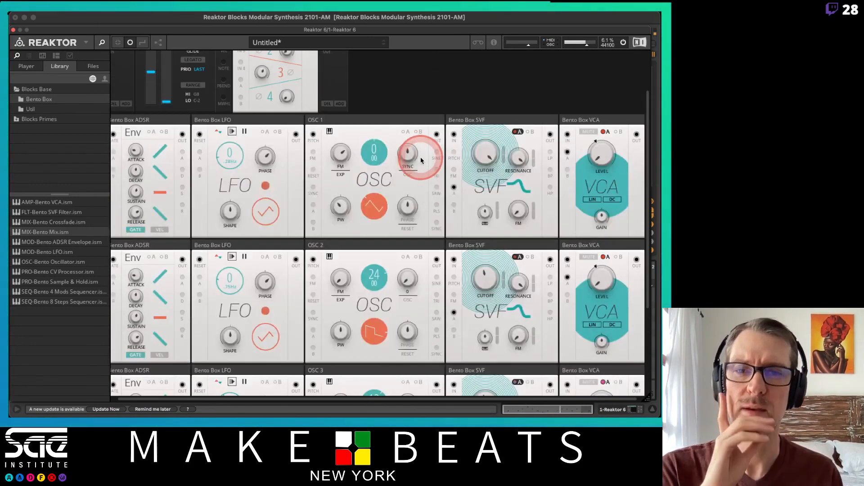
scroll(418, 156, "up", 3)
left_click(288, 111)
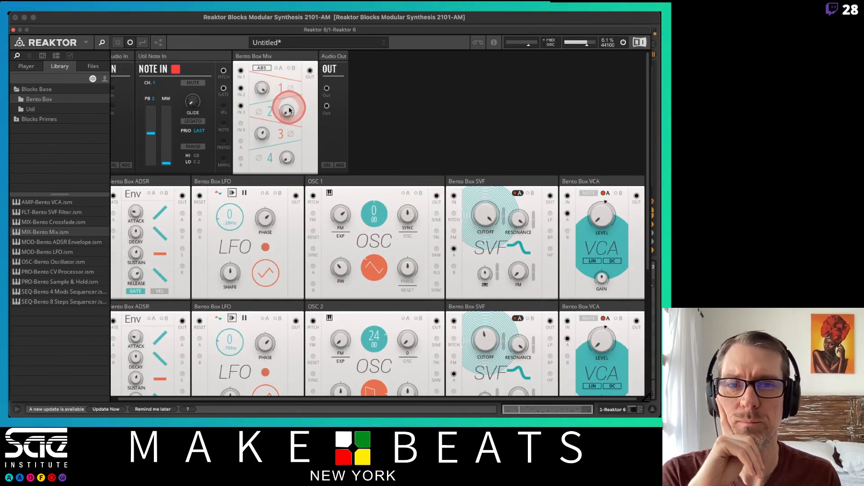
left_click(295, 69)
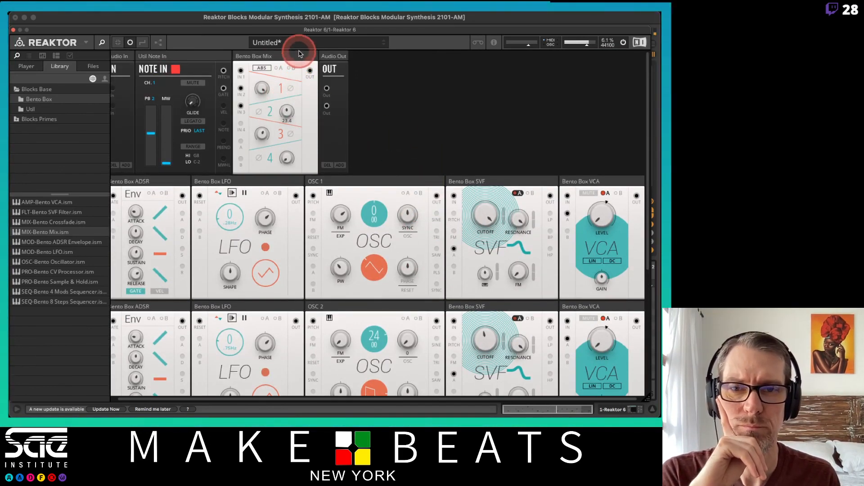
Shape OSC 2's waveform into a square wave and set its pitch offset to 7 semitones
scroll(489, 248, "down", 5)
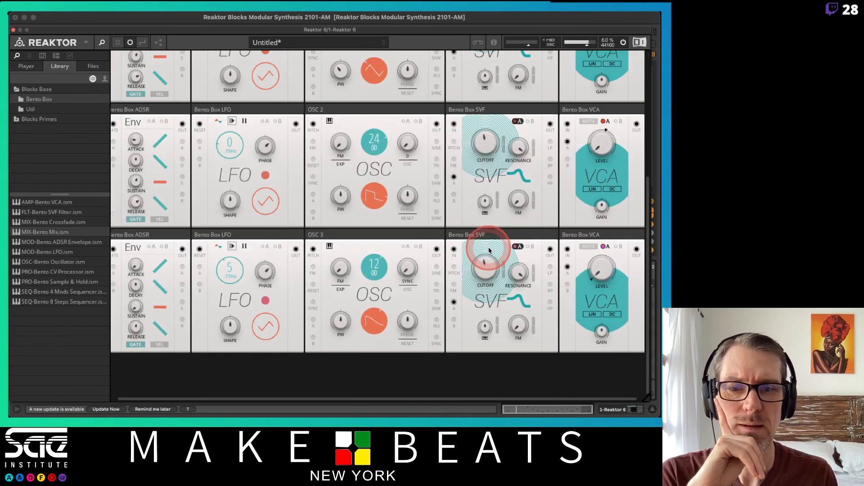
left_click(376, 194)
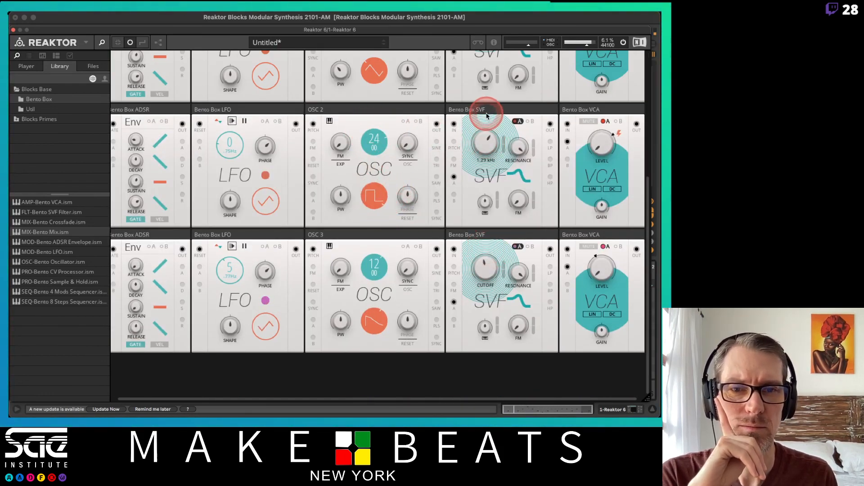
left_click_drag(377, 137, 377, 143)
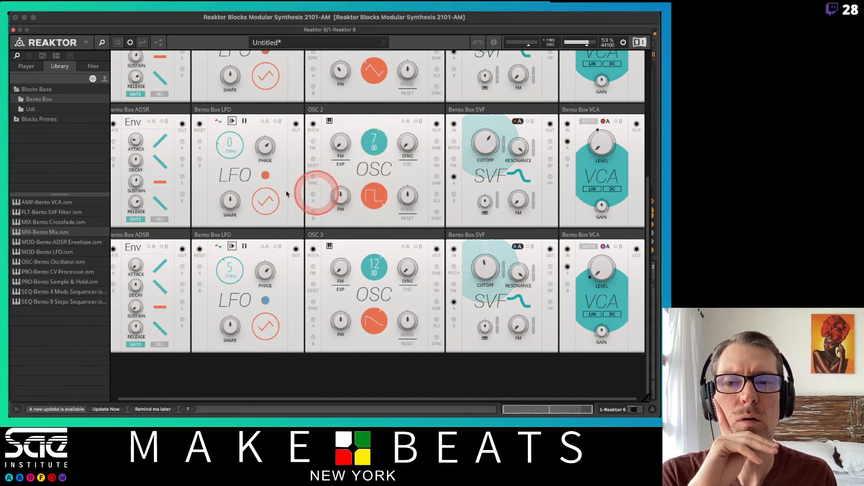
In OSC 2's row, set the envelope decay to 36.5 ms and release to 165 ms, lower the sustain and reduce the filter cutoff
left_click_drag(137, 189, 137, 190)
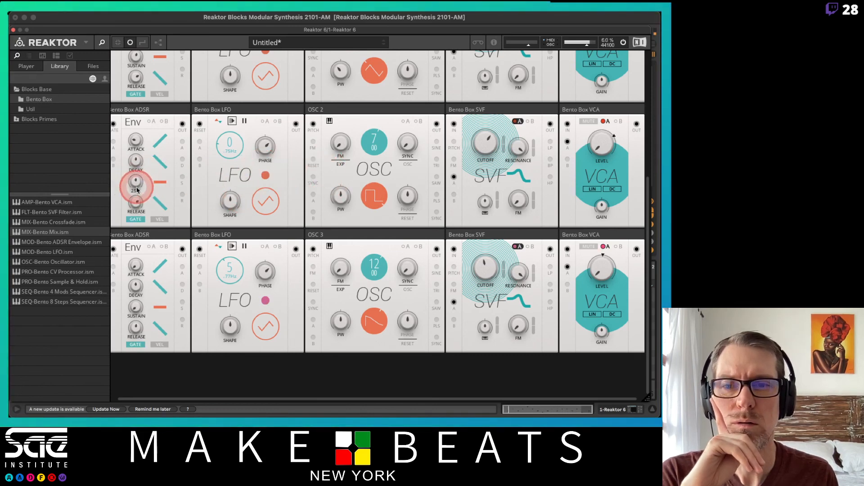
left_click_drag(133, 221, 134, 220)
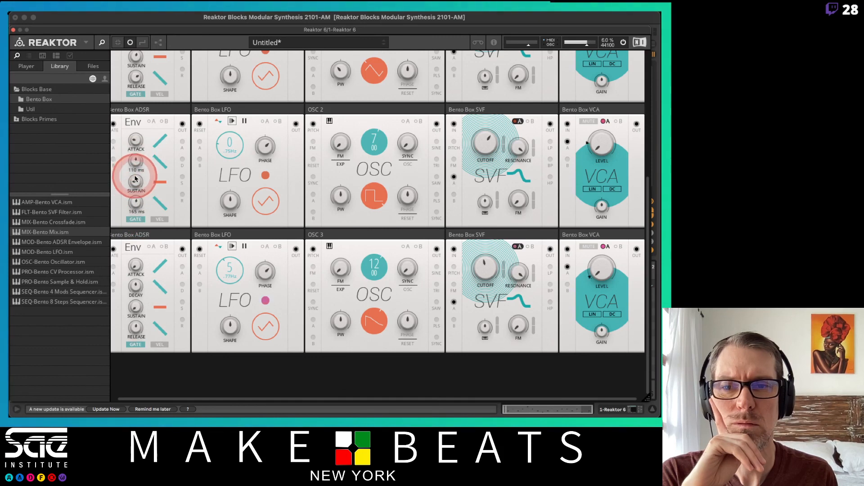
left_click_drag(134, 180, 133, 191)
mouse_move(134, 157)
left_mouse_down()
mouse_move(142, 100)
mouse_move(136, 162)
left_mouse_up()
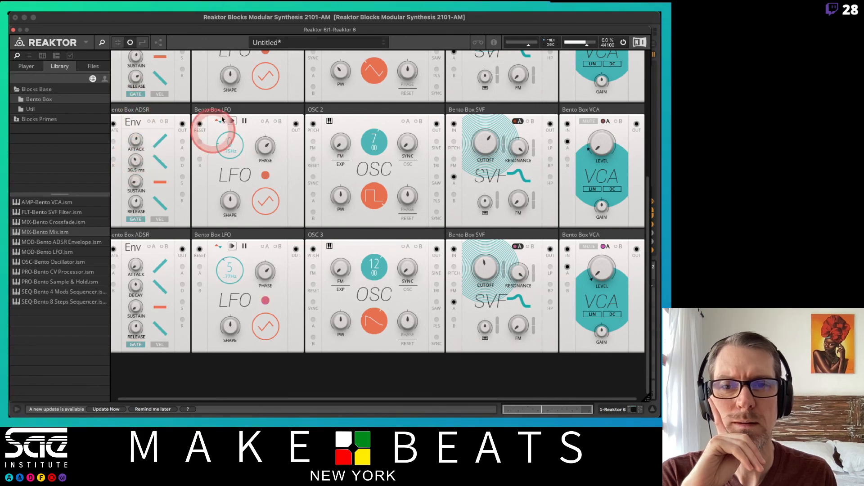
scroll(224, 117, "up", 1)
left_click_drag(495, 143, 488, 176)
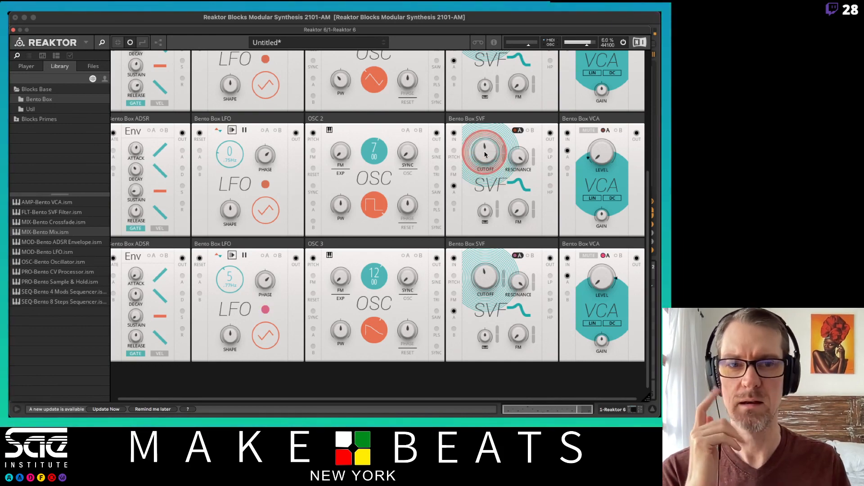
Rebalance the mixer by raising channel 2 to 41.5 and channel 3 to about 53.3, and adjust channel 1
scroll(485, 151, "up", 5)
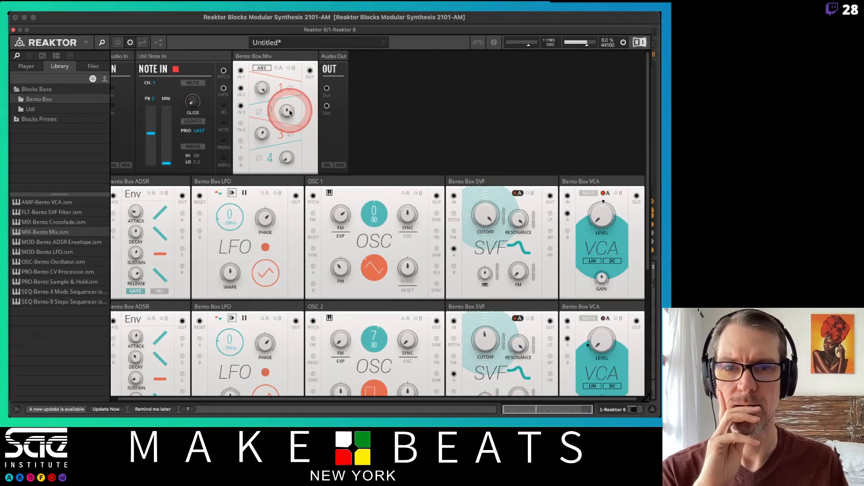
left_click_drag(288, 100, 288, 97)
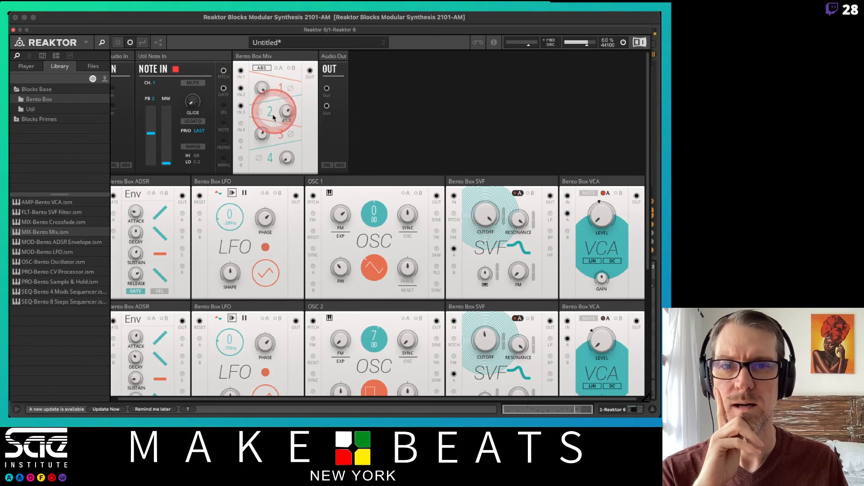
left_click_drag(262, 134, 262, 116)
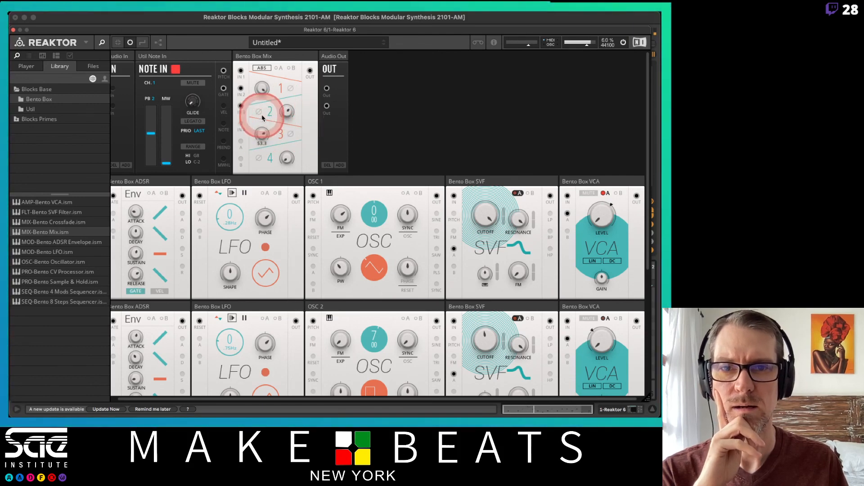
mouse_move(262, 86)
left_mouse_down()
mouse_move(261, 155)
mouse_move(261, 88)
left_mouse_up()
left_click(262, 133)
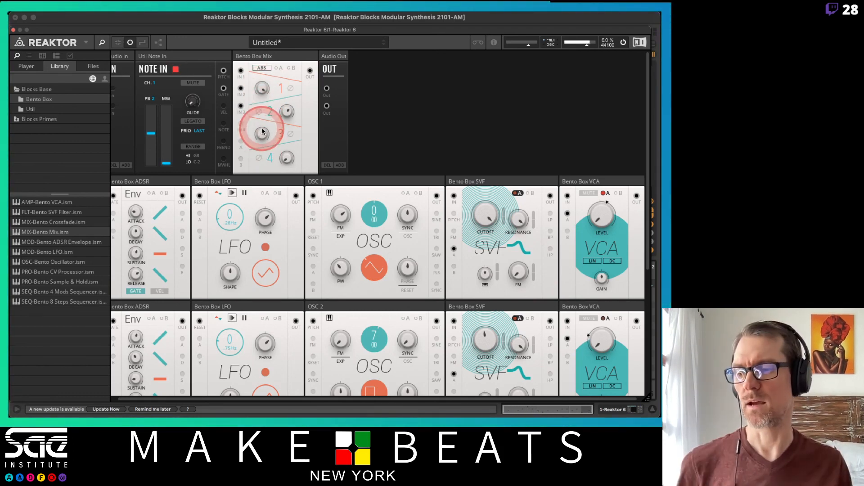
Try to assign the level of mixer channel 1 to a hardware control with MIDI & OSC Learn
right_click(263, 91)
left_click(282, 99)
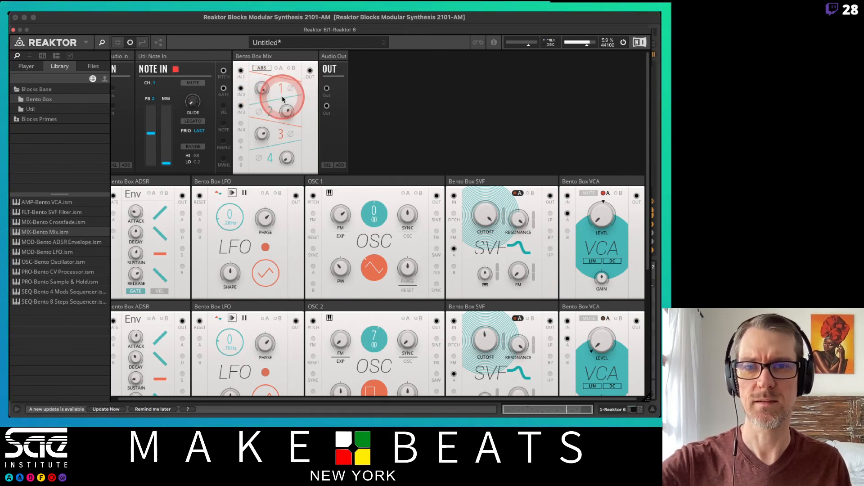
left_click(286, 111)
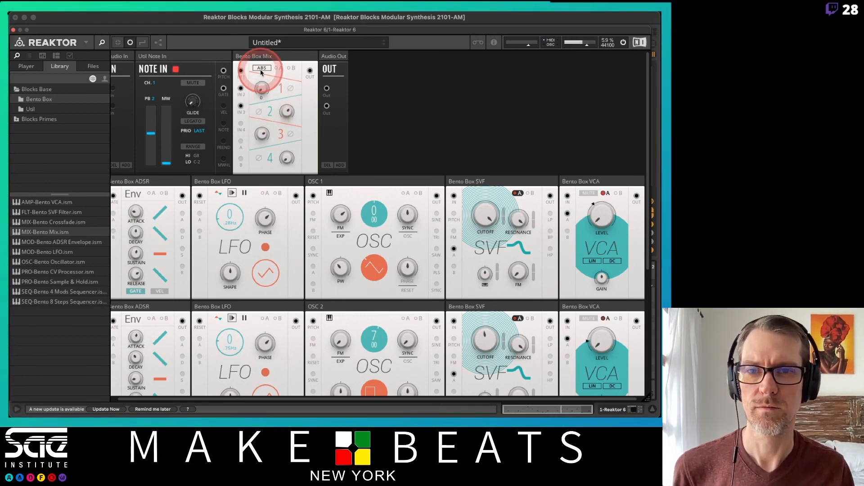
right_click(259, 92)
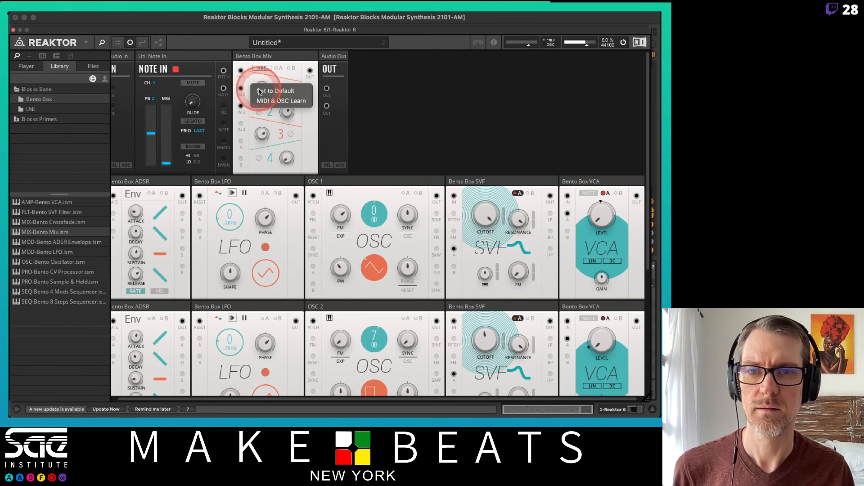
left_click(284, 91)
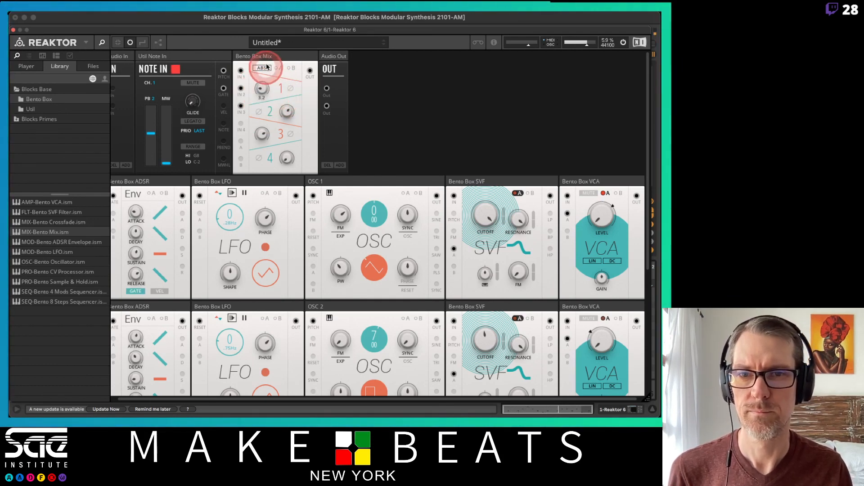
right_click(260, 89)
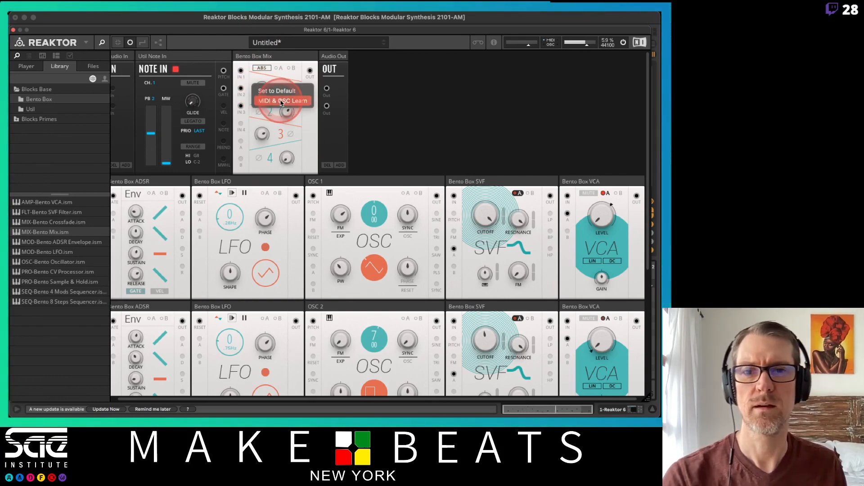
left_click(280, 101)
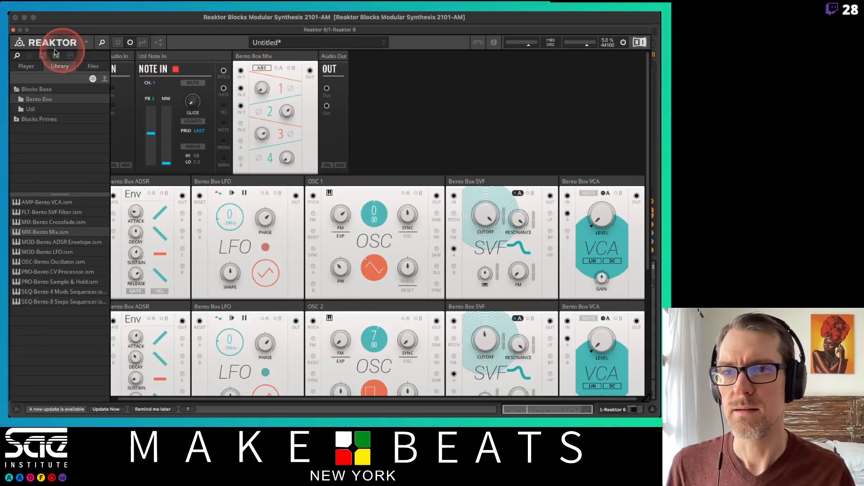
In Ableton Live, configure the Reaktor 6 device on track 1 to expose the mixer's Level 1, Level 2 and Level 3 parameters
left_click(13, 29)
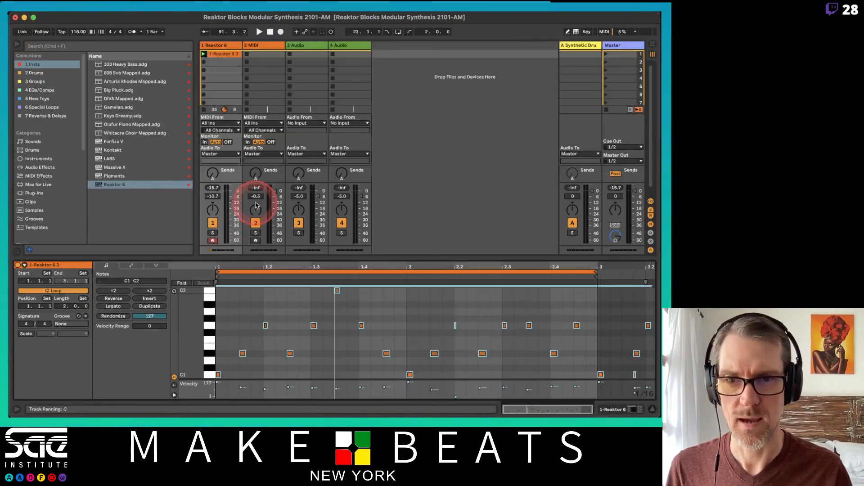
double_click(224, 46)
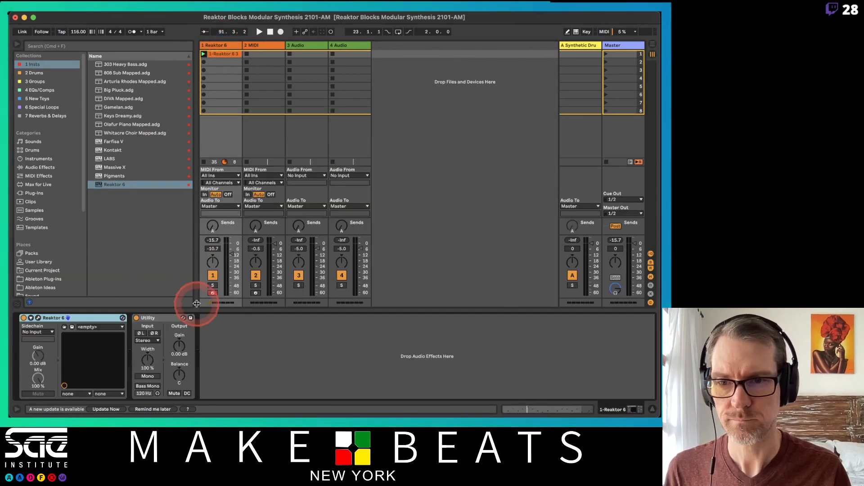
left_click(31, 318)
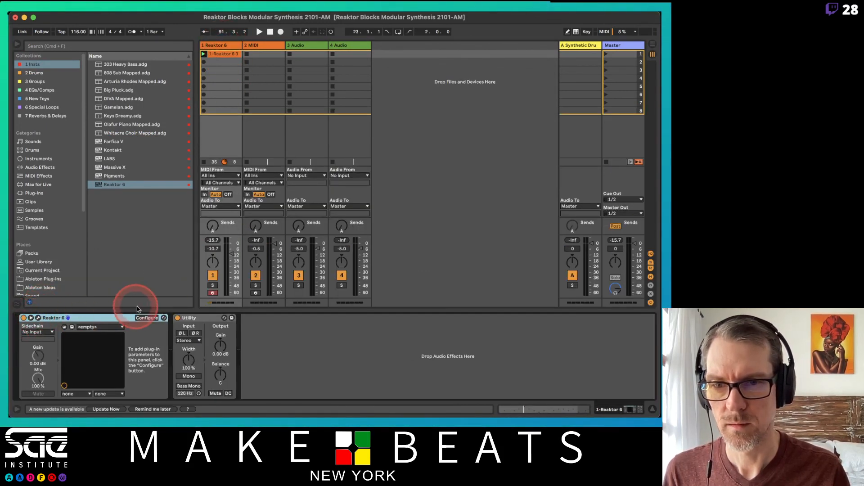
left_click(145, 317)
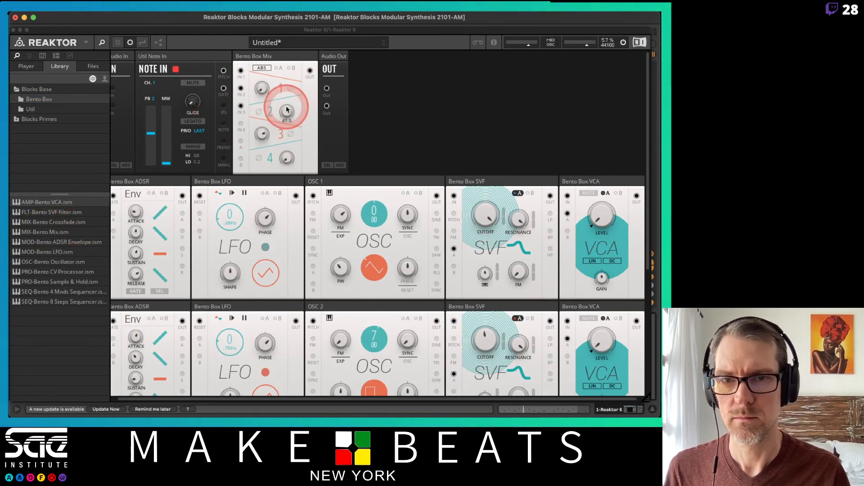
left_click_drag(258, 89, 269, 72)
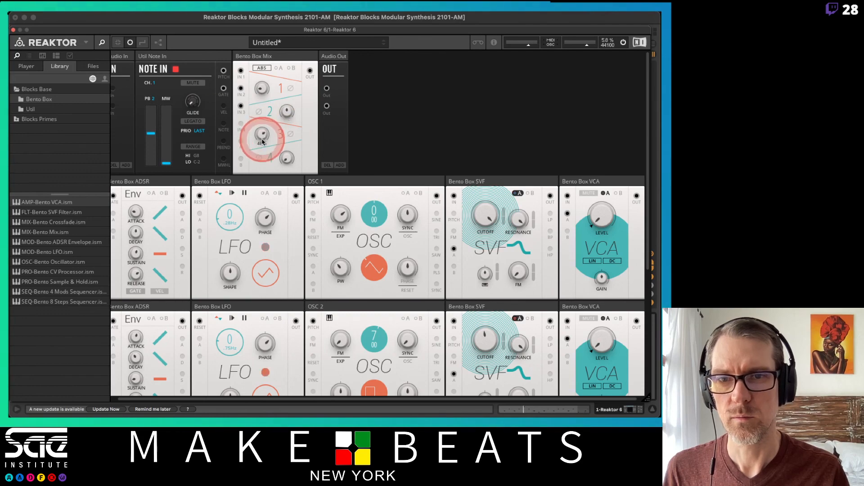
left_click_drag(180, 30, 392, 15)
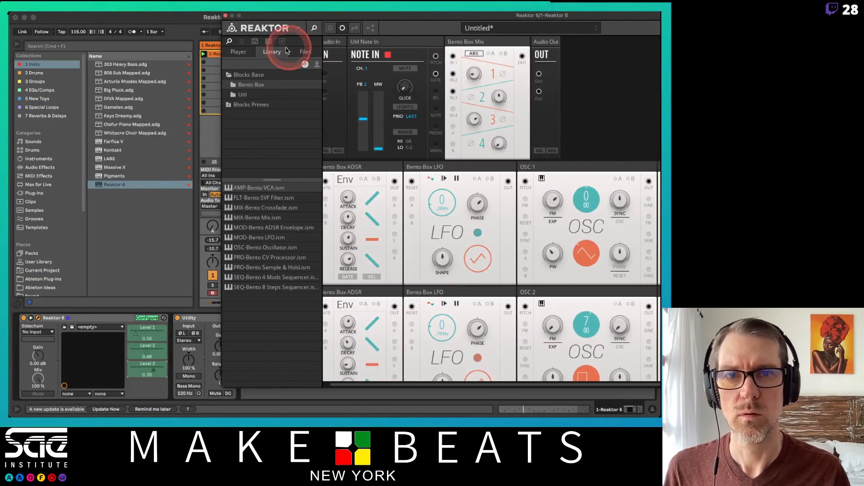
left_click(148, 318)
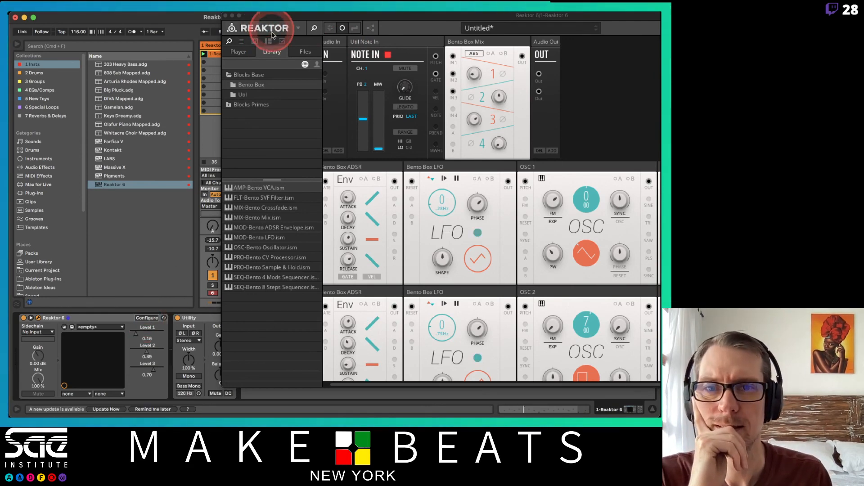
Delete the MIDI assignments targeting the wave controls of OSC 1, OSC 2 and OSC 3 and the Bento Box Mix block
left_click(243, 44)
left_click(254, 41)
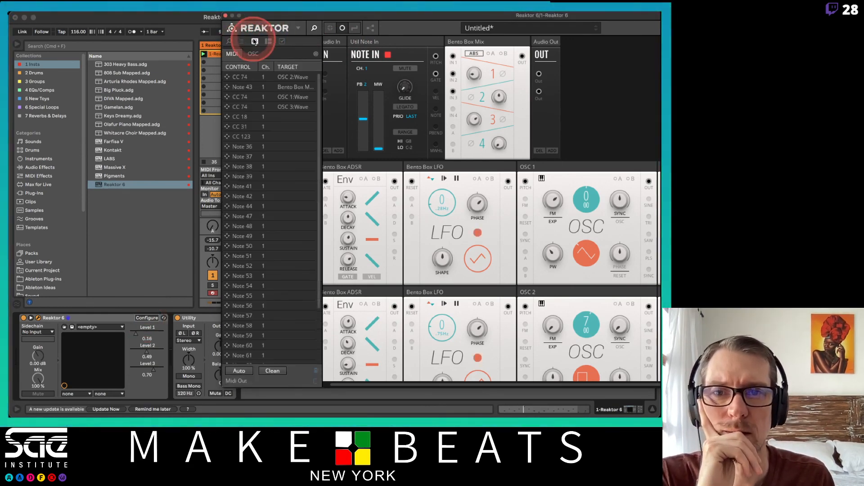
left_click(295, 108)
key("Delete")
key("Delete")
key("Delete")
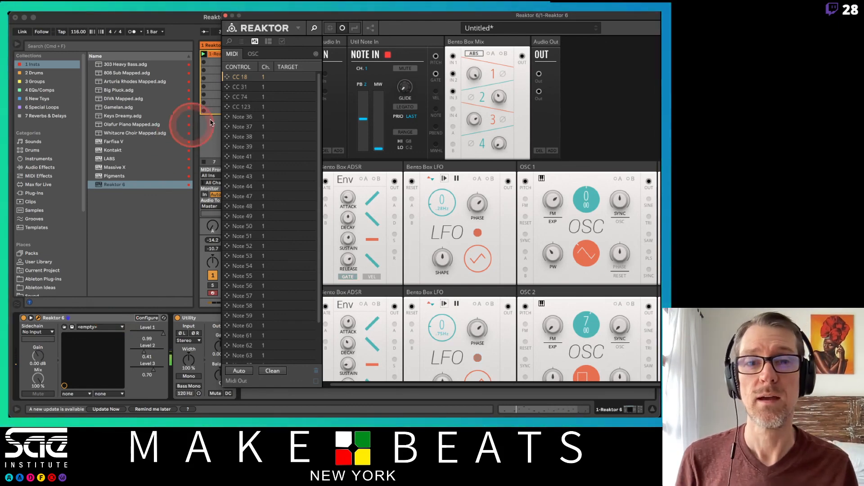
Hide the Reaktor side pane, narrow the plug-in window to the width of the block rows and reposition it over Live
mouse_move(334, 18)
left_mouse_down()
mouse_move(326, 26)
mouse_move(334, 16)
left_mouse_up()
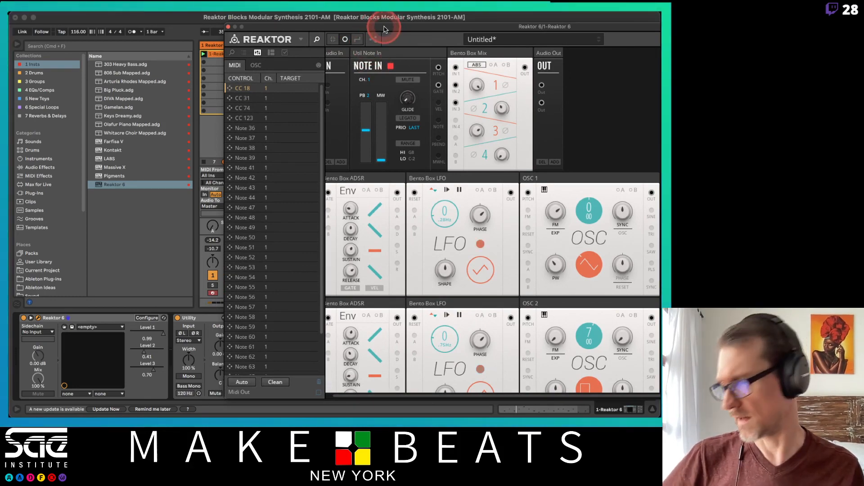
left_click_drag(391, 33, 175, 23)
left_click(405, 251)
scroll(402, 252, "down", 5)
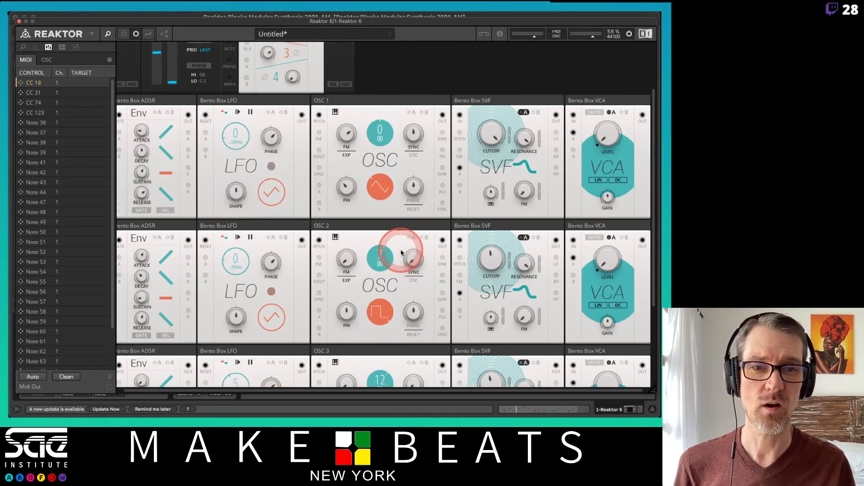
scroll(402, 253, "up", 3)
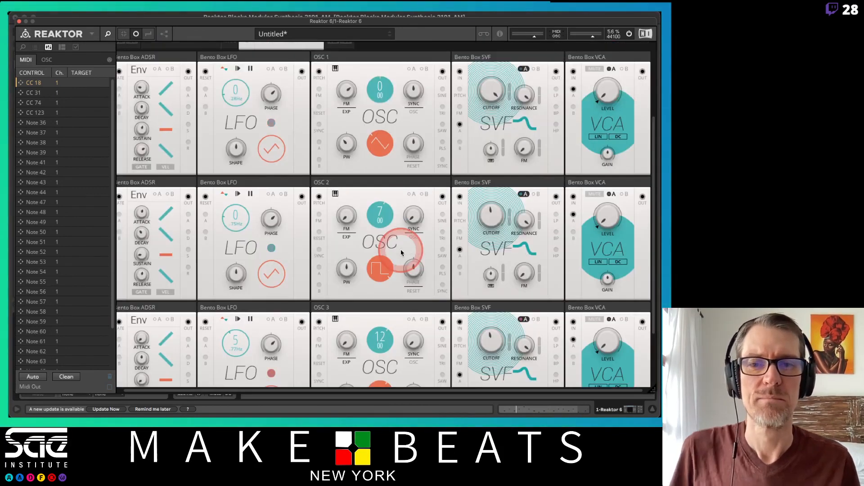
scroll(402, 253, "down", 1)
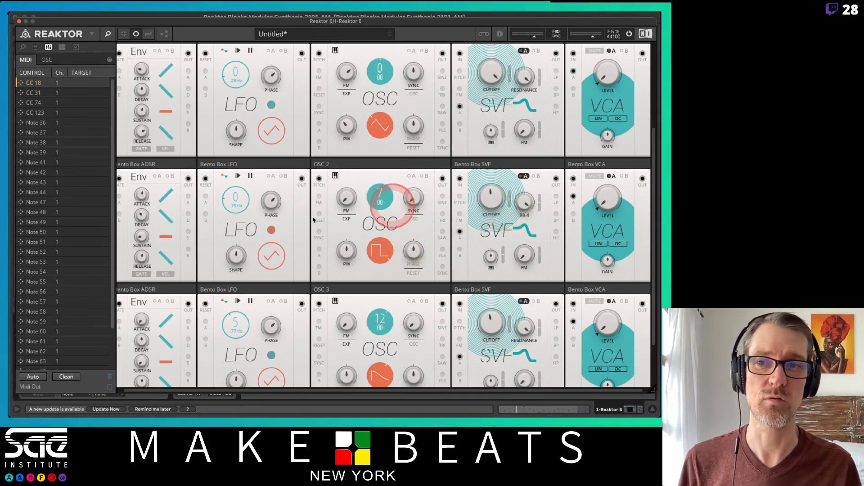
left_click(108, 34)
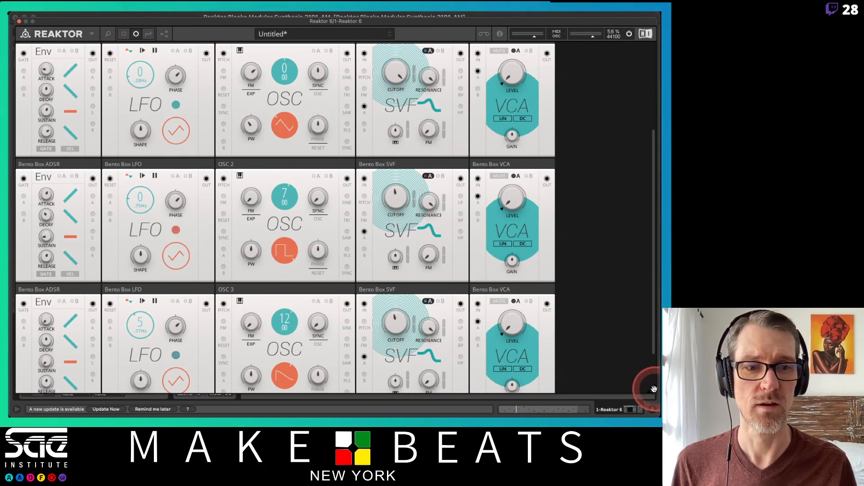
left_click_drag(654, 389, 555, 405)
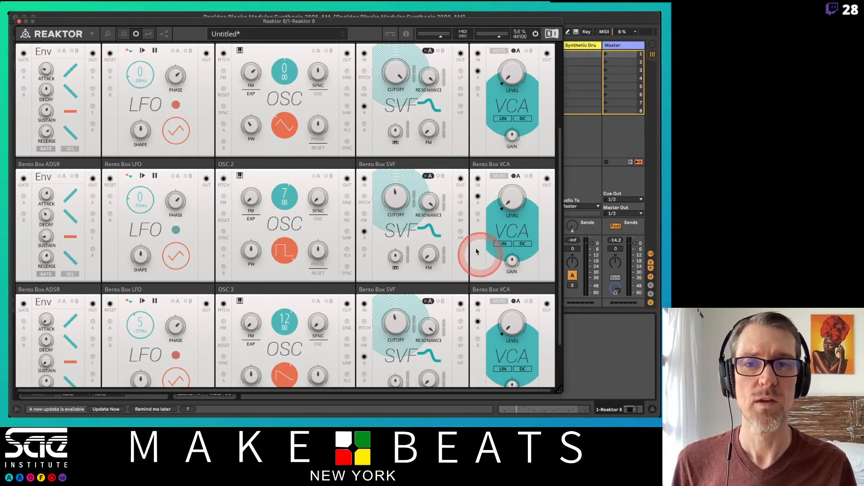
scroll(476, 251, "up", 3)
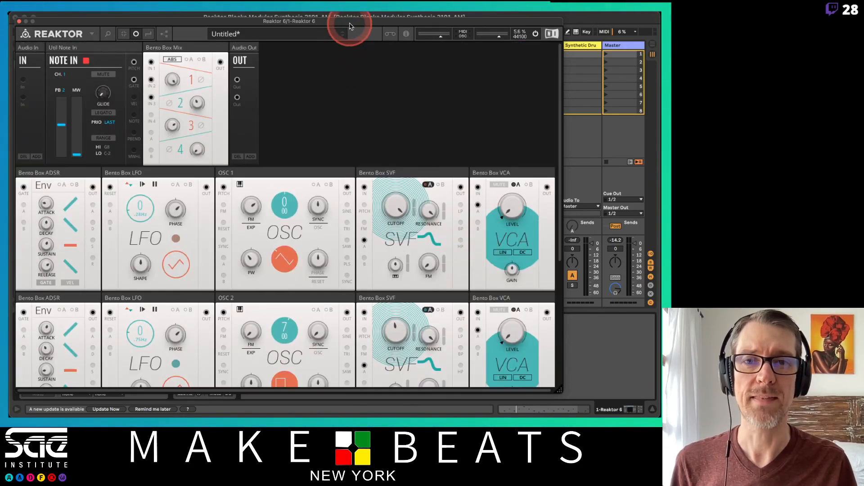
left_click_drag(351, 26, 426, 31)
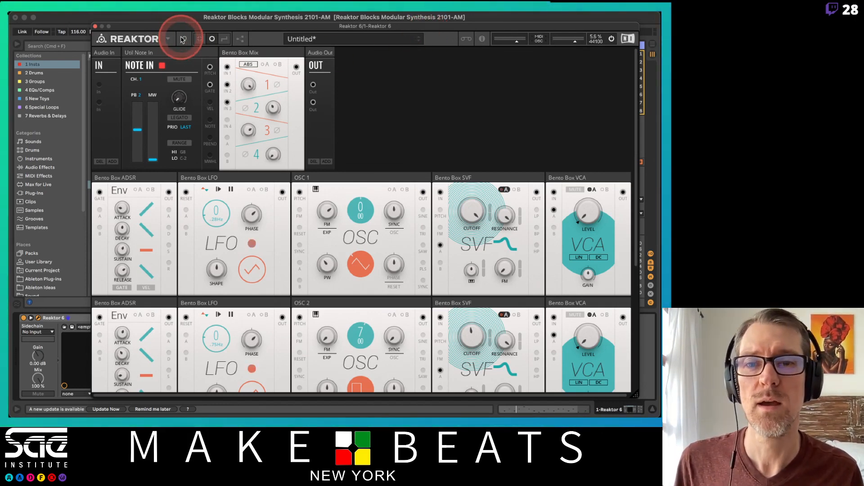
left_click_drag(212, 27, 216, 32)
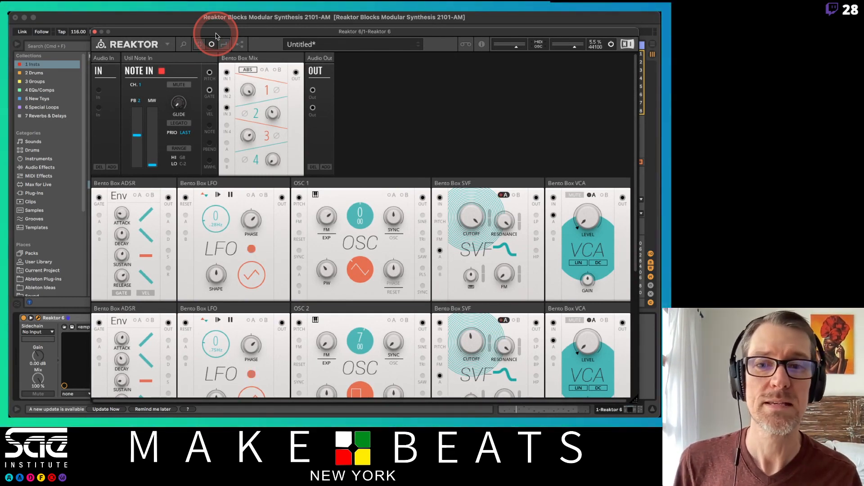
key("super+Tab")
key("super+Tab")
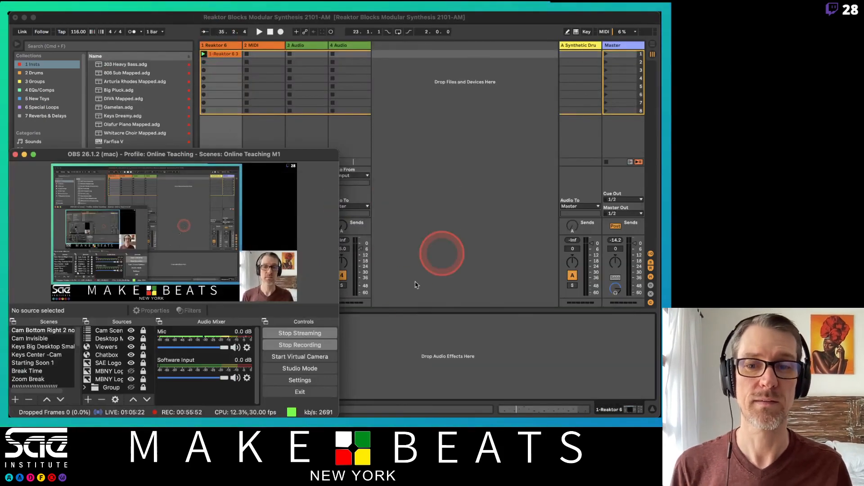